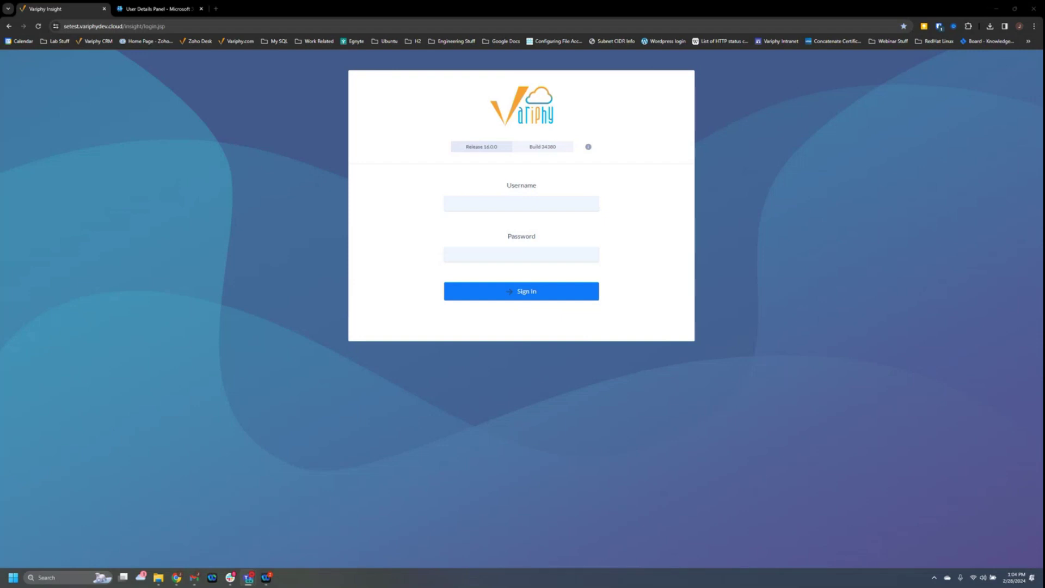
Sign in to Variphy Insight with the saved username and the account password.
{"action": "left_click", "coordinate": [536, 201]}
{"action": "left_click", "coordinate": [531, 248]}
{"action": "left_click", "coordinate": [454, 255]}
{"action": "type", "text": "V"}
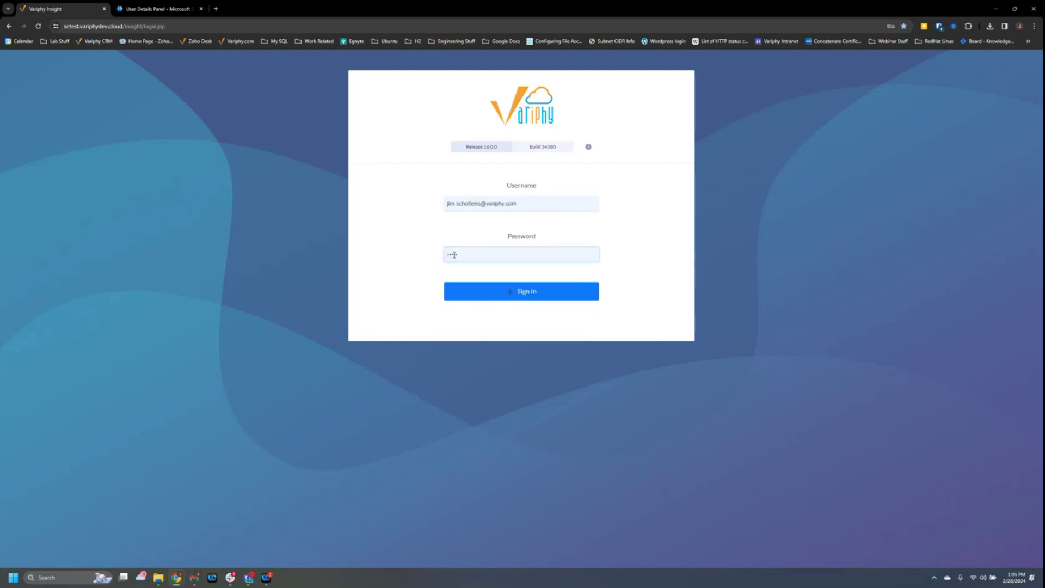
{"action": "type", "text": "••"}
{"action": "key", "text": "Return"}
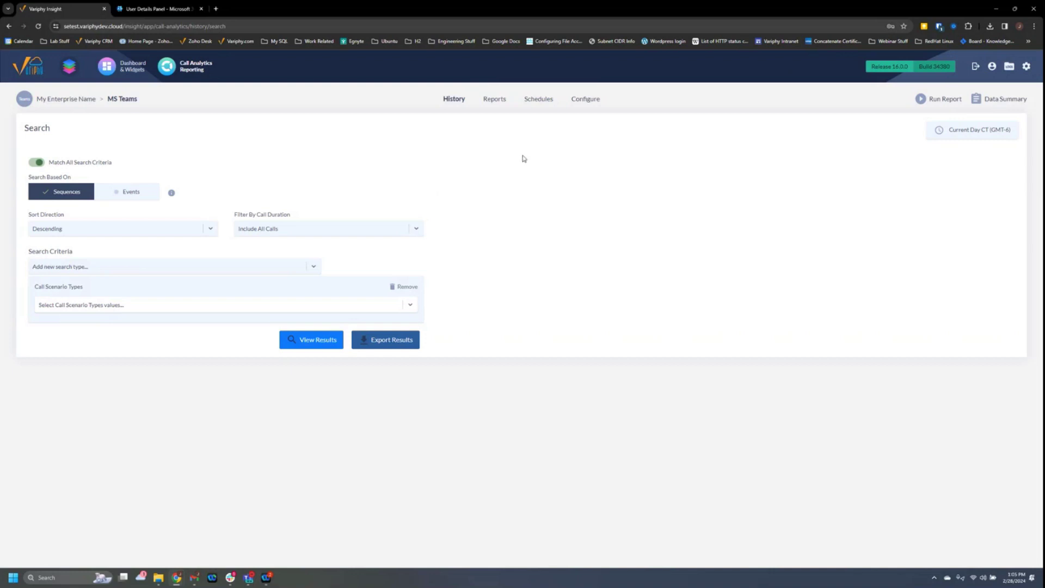
{"action": "left_click", "coordinate": [991, 67]}
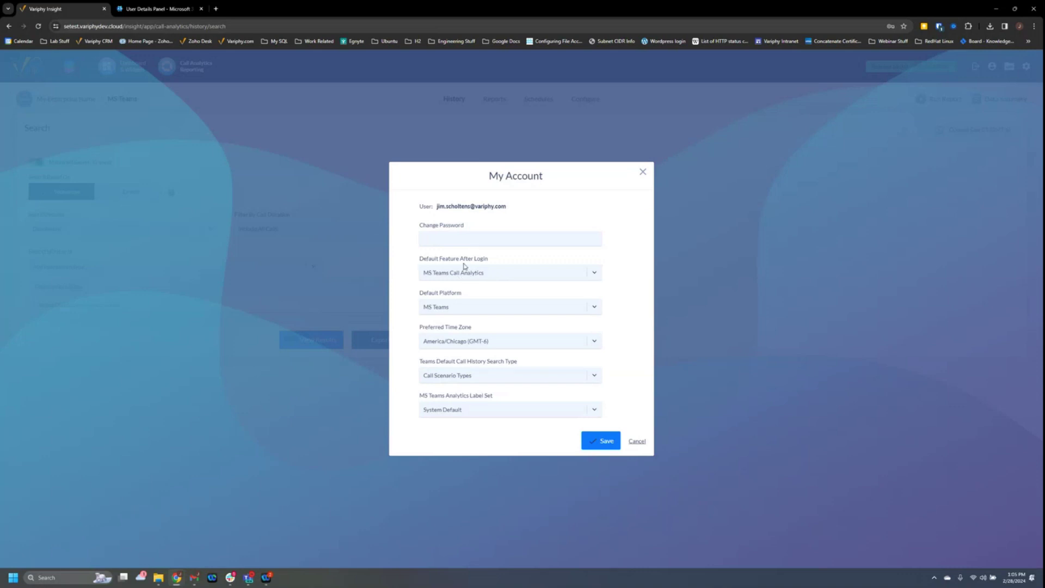
{"action": "left_click", "coordinate": [458, 277]}
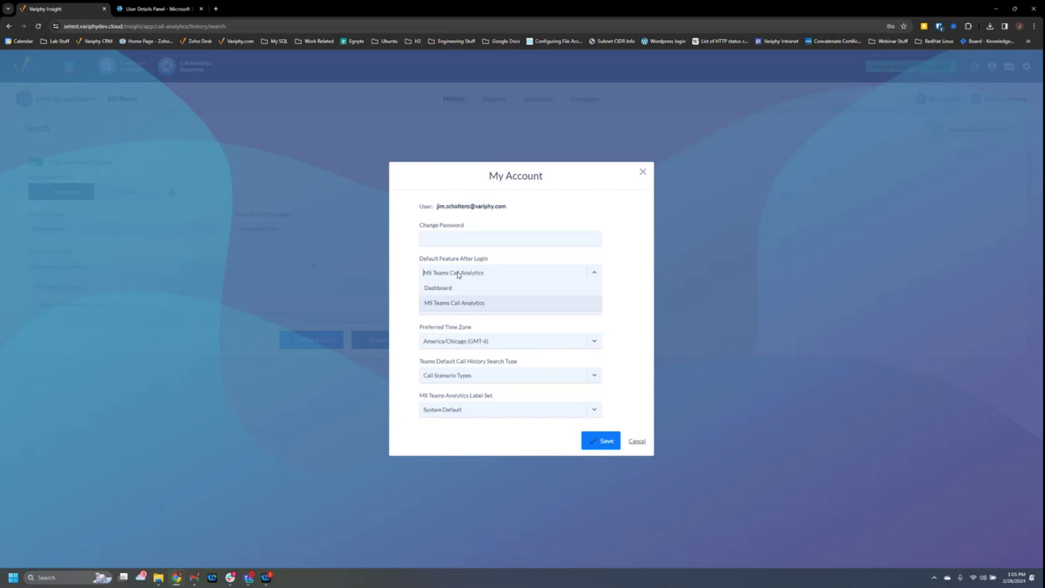
{"action": "left_click", "coordinate": [459, 275]}
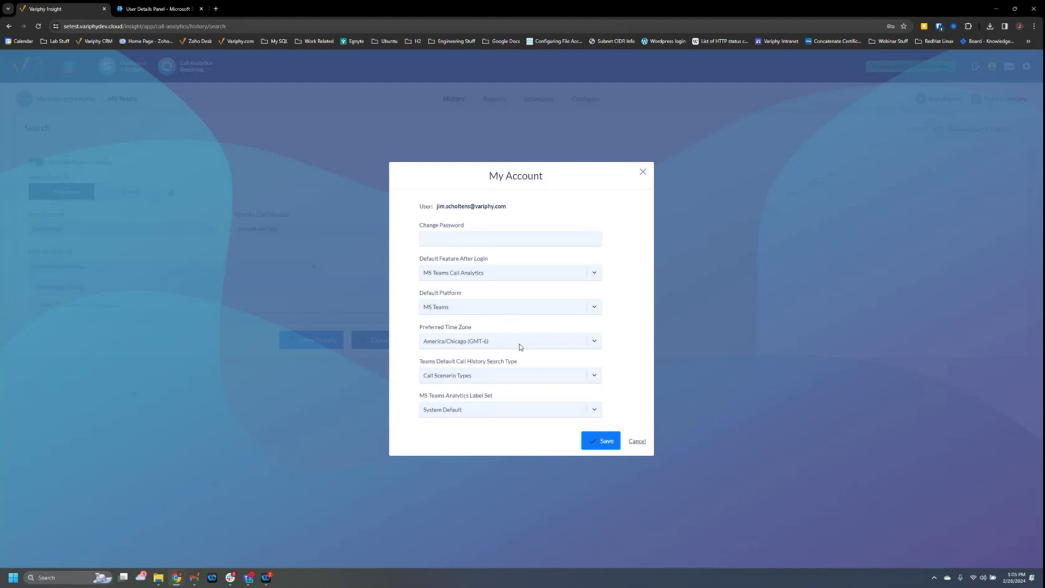
{"action": "left_click", "coordinate": [639, 443]}
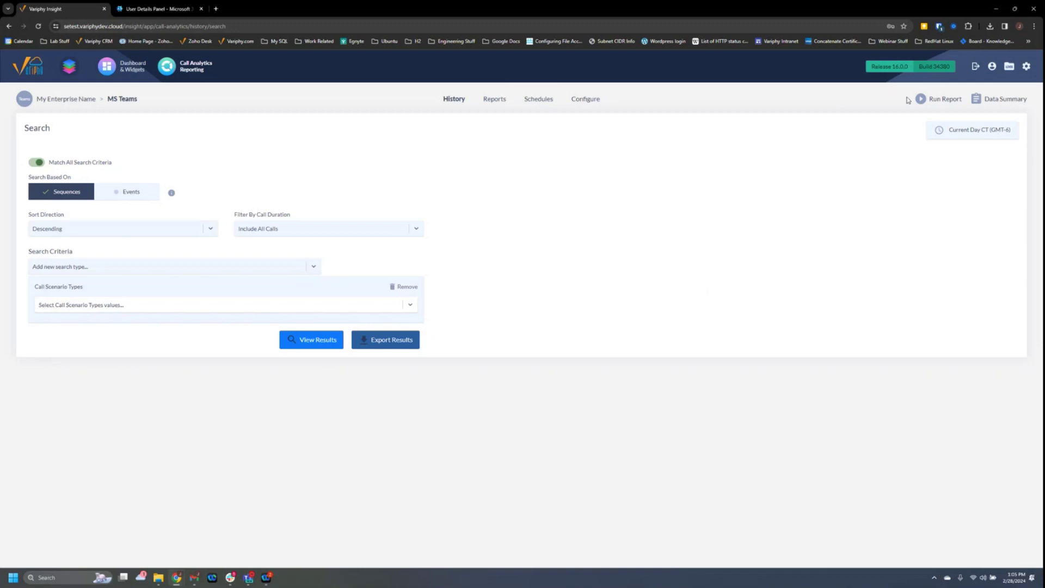
Go to Platforms > Microsoft Tenants from the gear menu and start adding a tenant.
{"action": "left_click", "coordinate": [1025, 68]}
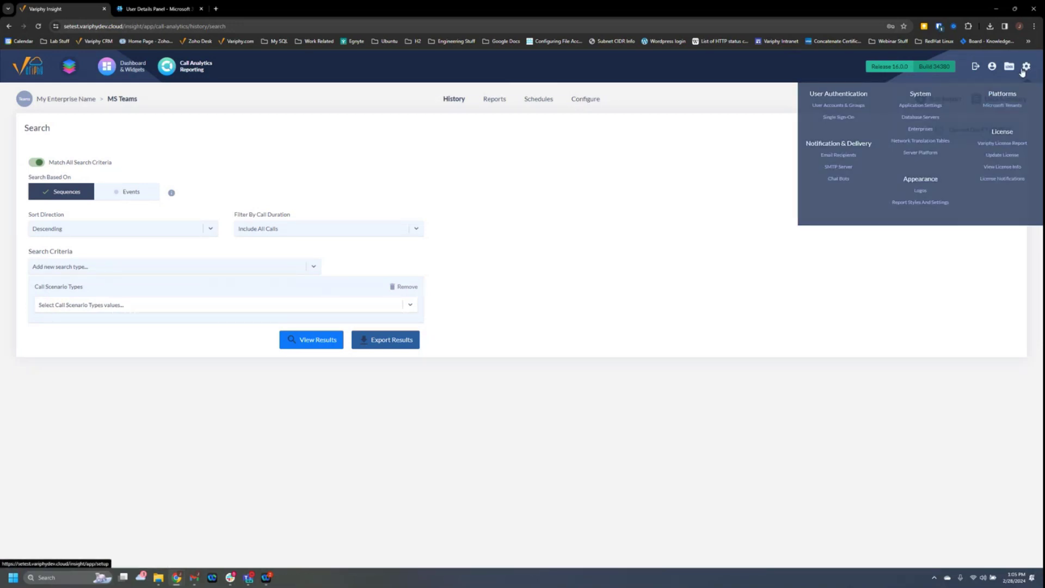
{"action": "left_click", "coordinate": [998, 107]}
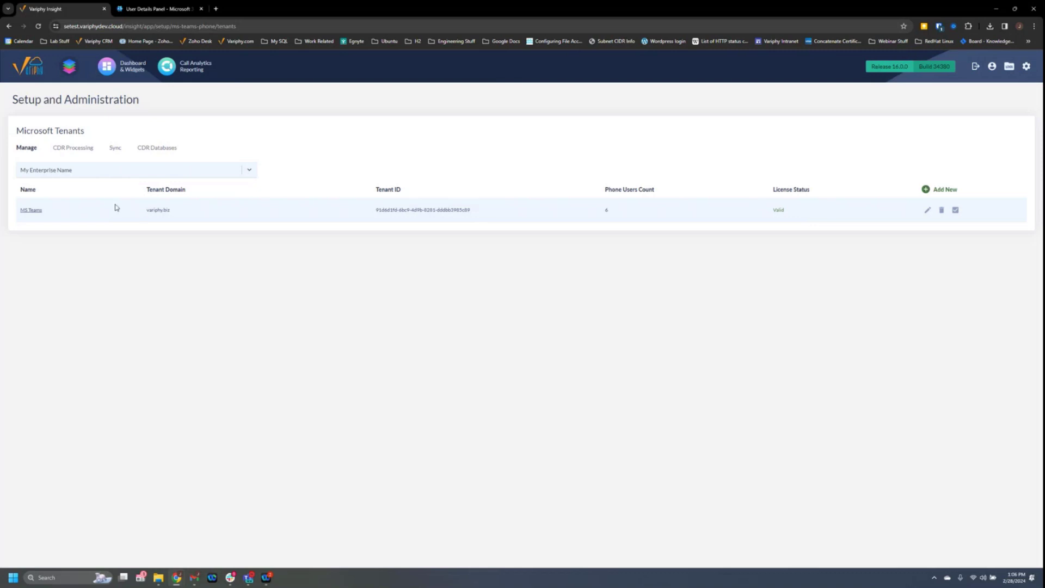
{"action": "left_click", "coordinate": [935, 190]}
Enter tenant name 'Variphy' with domain variphy.com and authorize the Variphy app with Microsoft.
{"action": "left_click", "coordinate": [318, 290]}
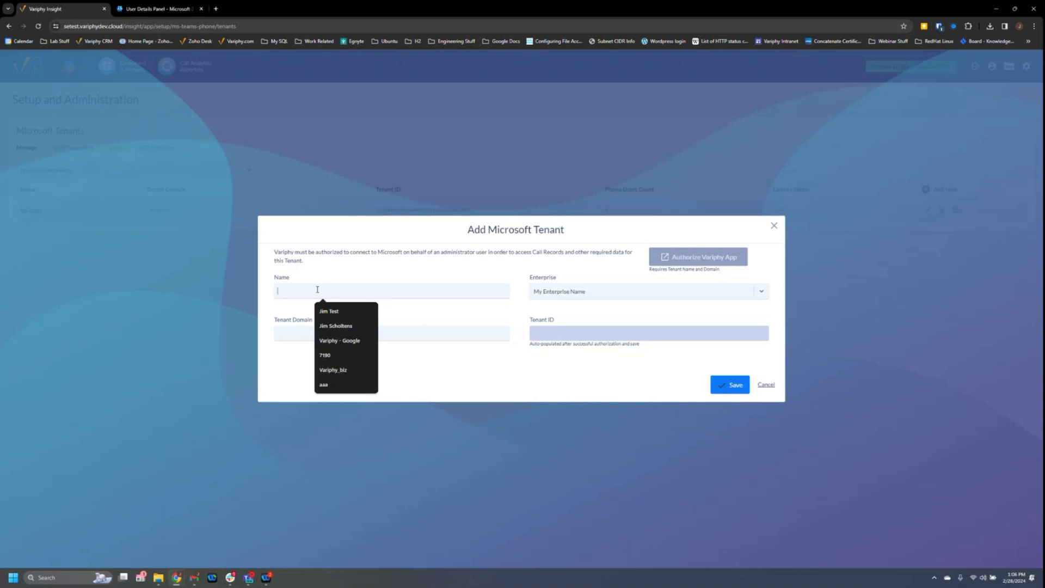
{"action": "type", "text": "Variphy"}
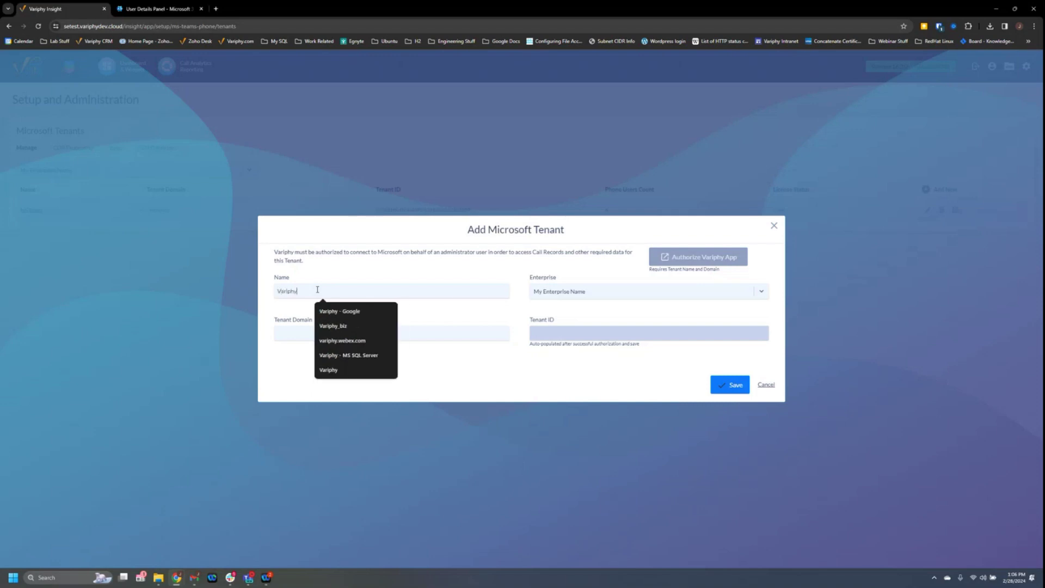
{"action": "left_click", "coordinate": [350, 278]}
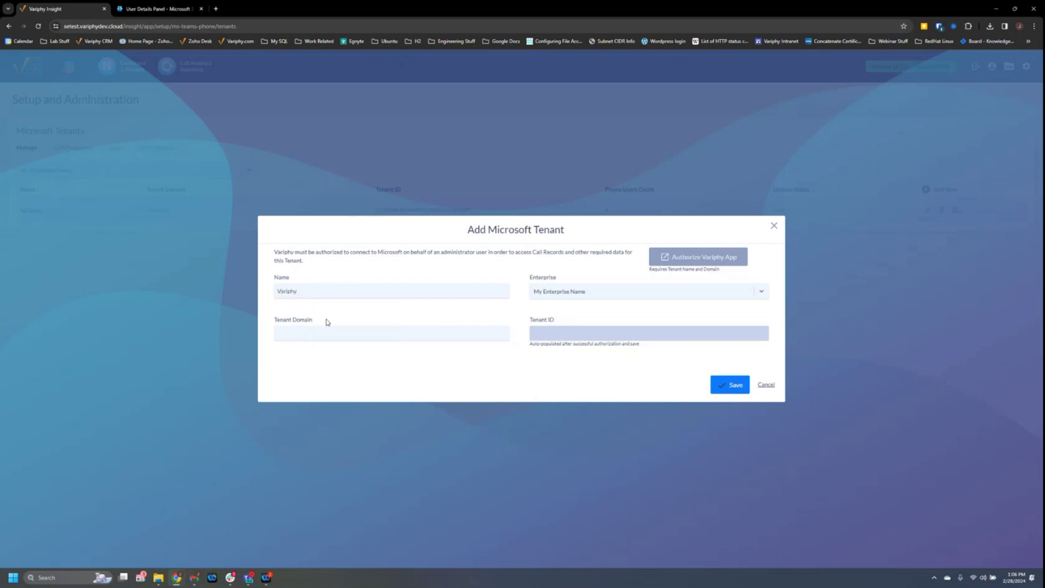
{"action": "left_click", "coordinate": [315, 336]}
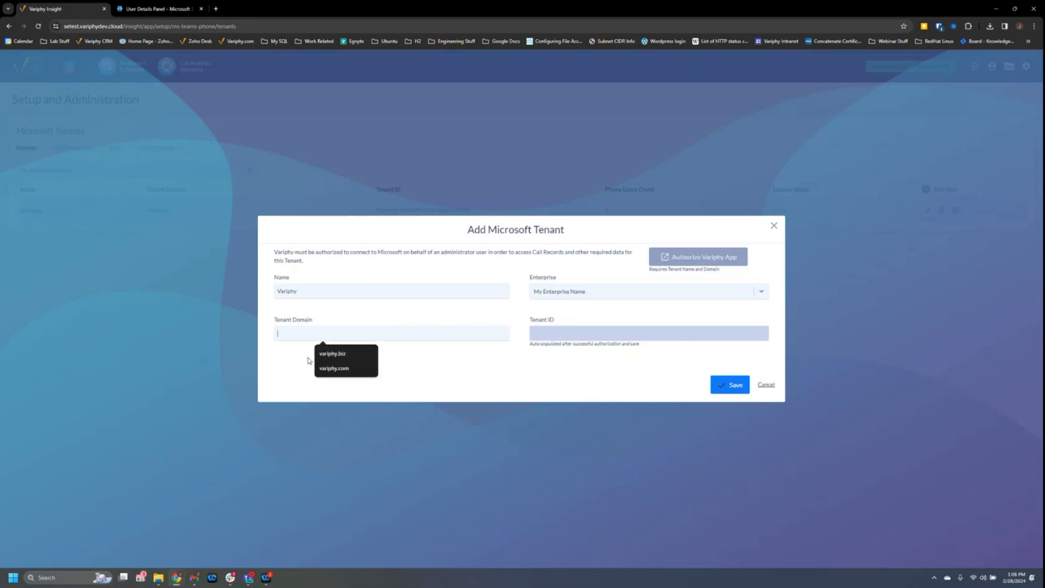
{"action": "left_click", "coordinate": [325, 368]}
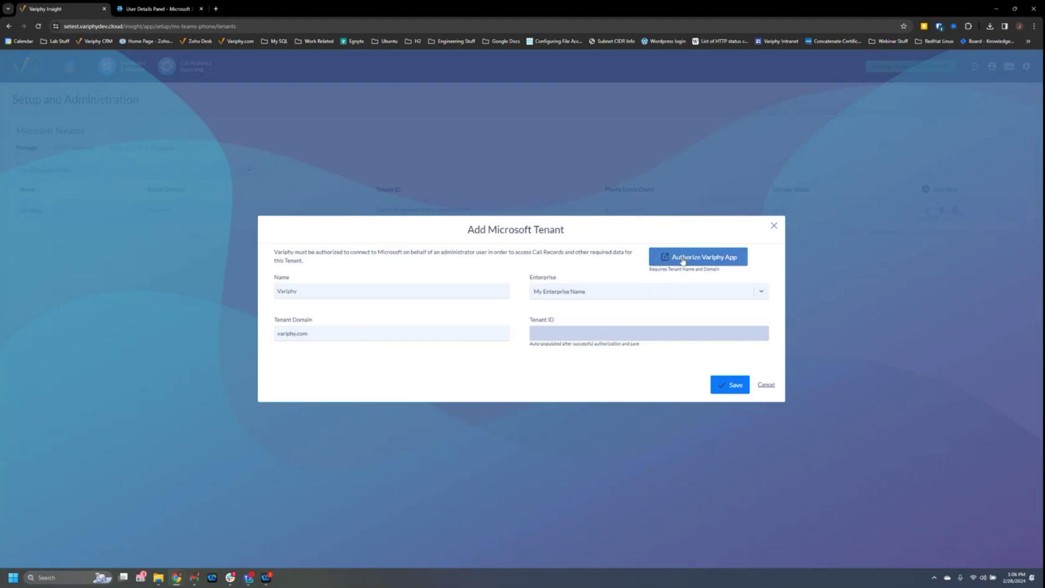
{"action": "left_click", "coordinate": [683, 260]}
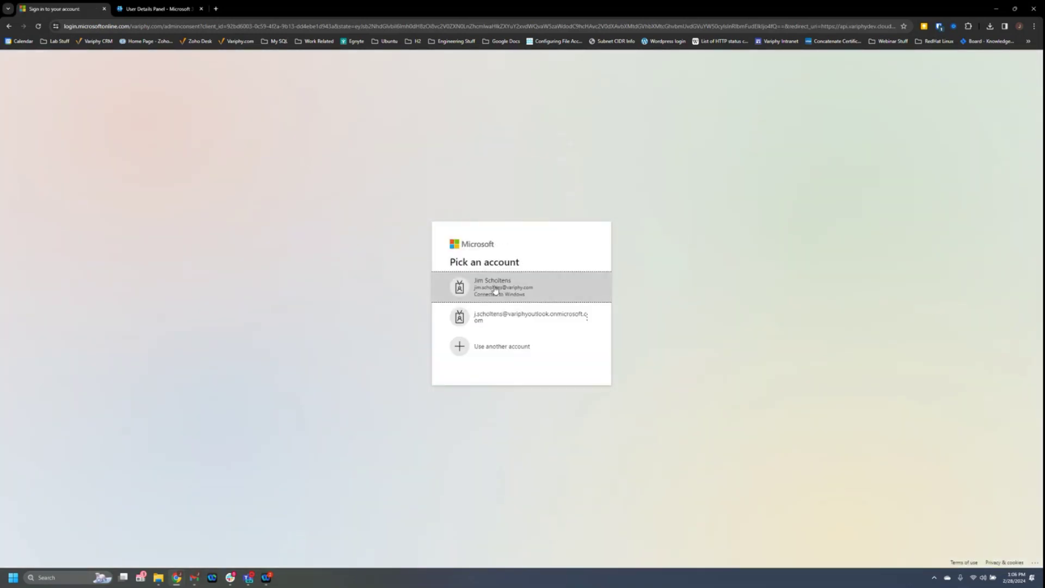
Choose the administrator's work account and accept the app's requested permissions.
{"action": "left_click", "coordinate": [497, 289]}
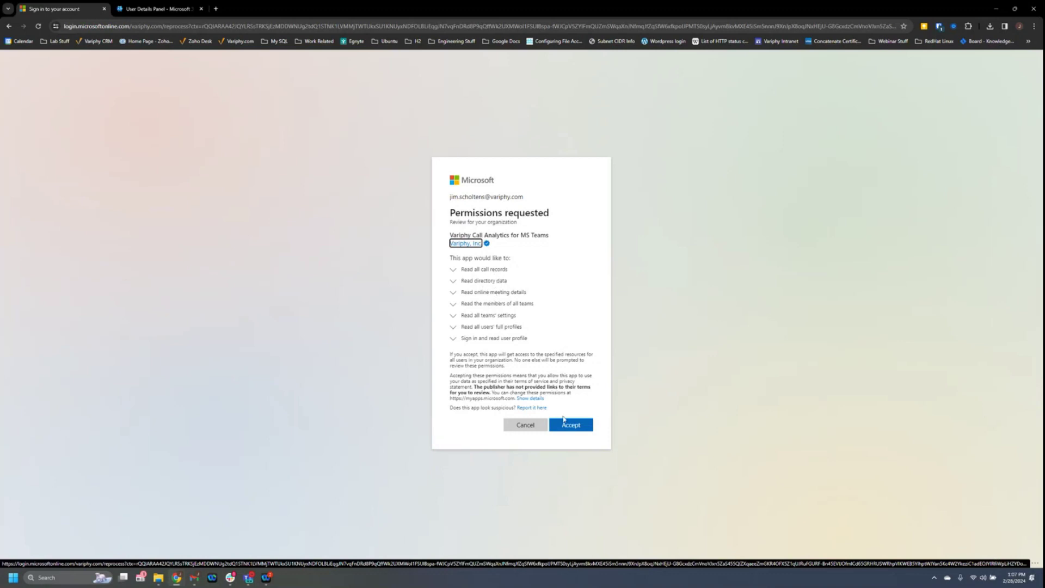
{"action": "left_click", "coordinate": [568, 428]}
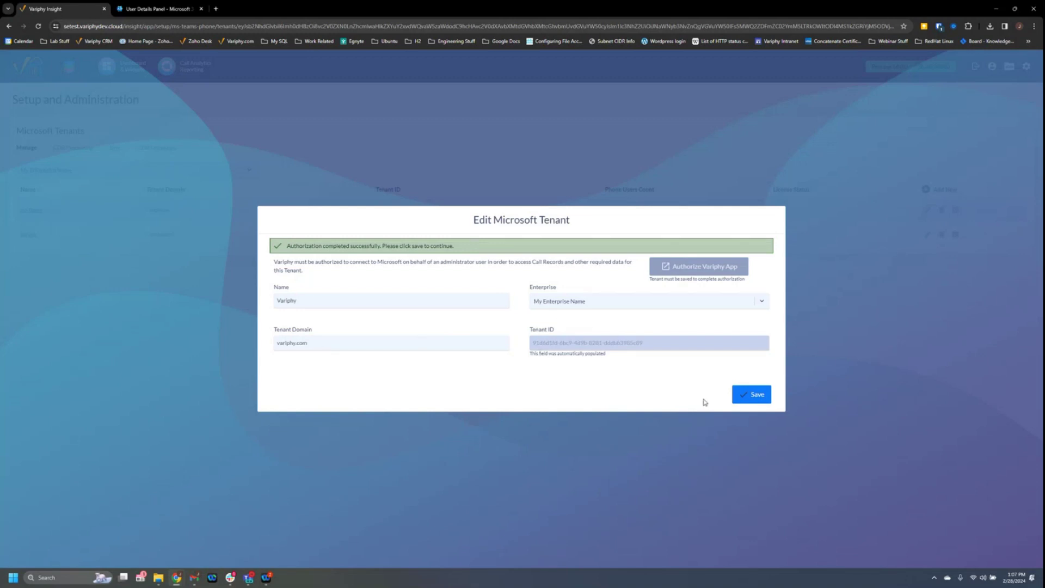
Save the authorized Variphy tenant and view its CDR Processing status.
{"action": "left_click", "coordinate": [746, 399]}
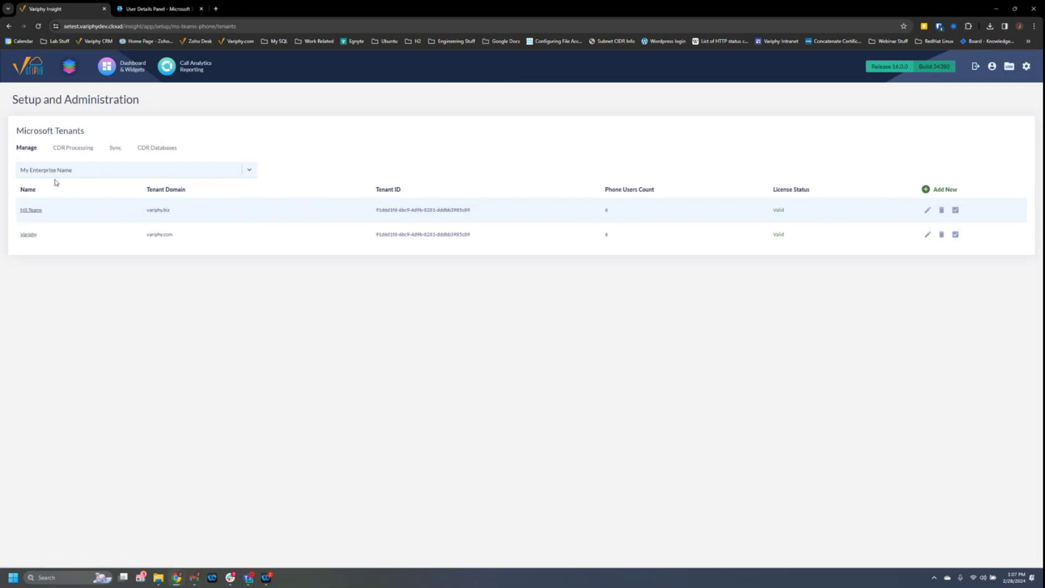
{"action": "left_click", "coordinate": [70, 153]}
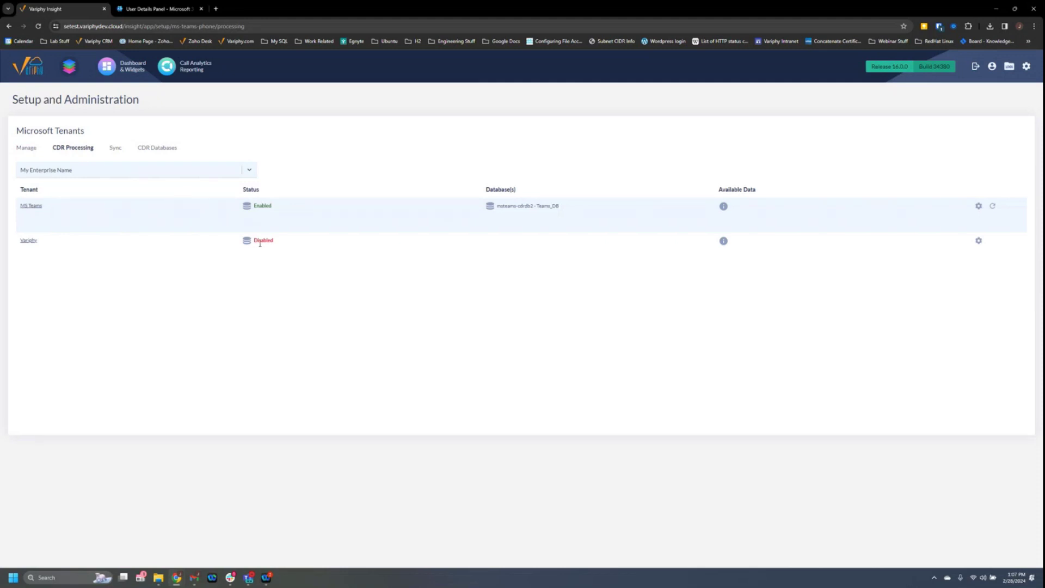
Enable database processing for Variphy on server msteams-cdrdb2 with database name 'Test', then save.
{"action": "left_click", "coordinate": [978, 241]}
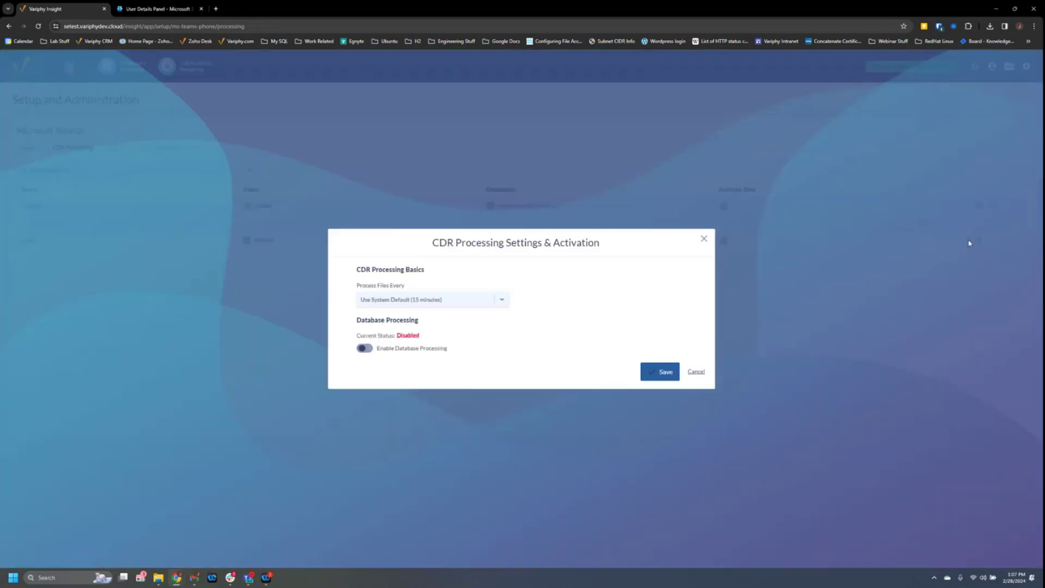
{"action": "left_click", "coordinate": [365, 349]}
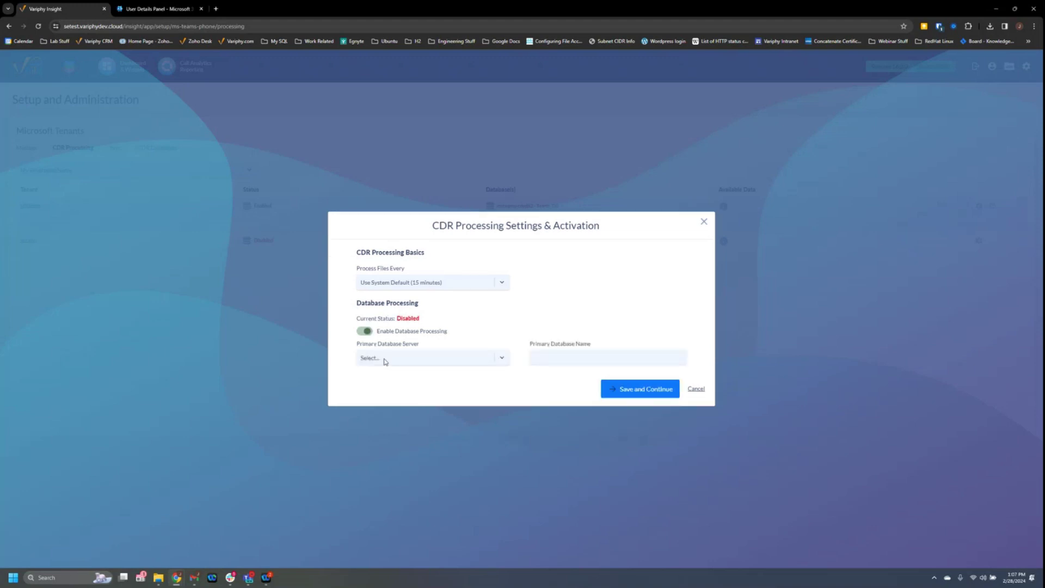
{"action": "left_click", "coordinate": [406, 360]}
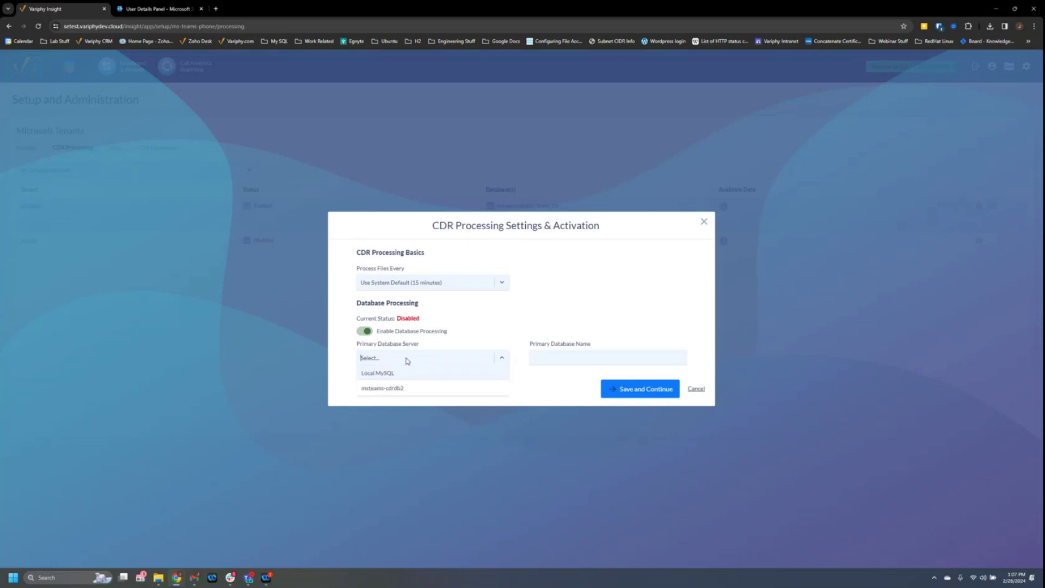
{"action": "left_click", "coordinate": [386, 390]}
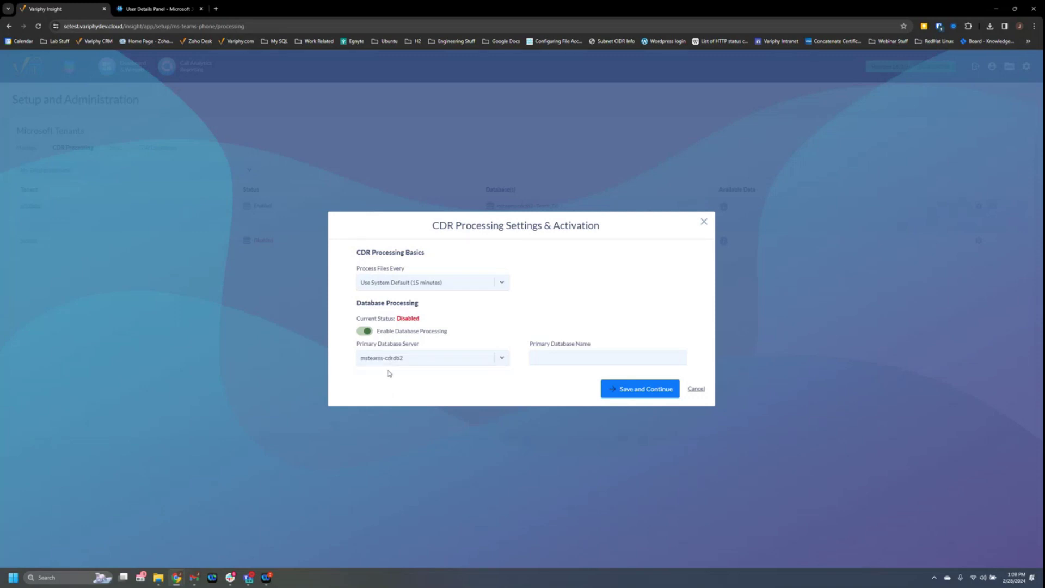
{"action": "left_click", "coordinate": [548, 362]}
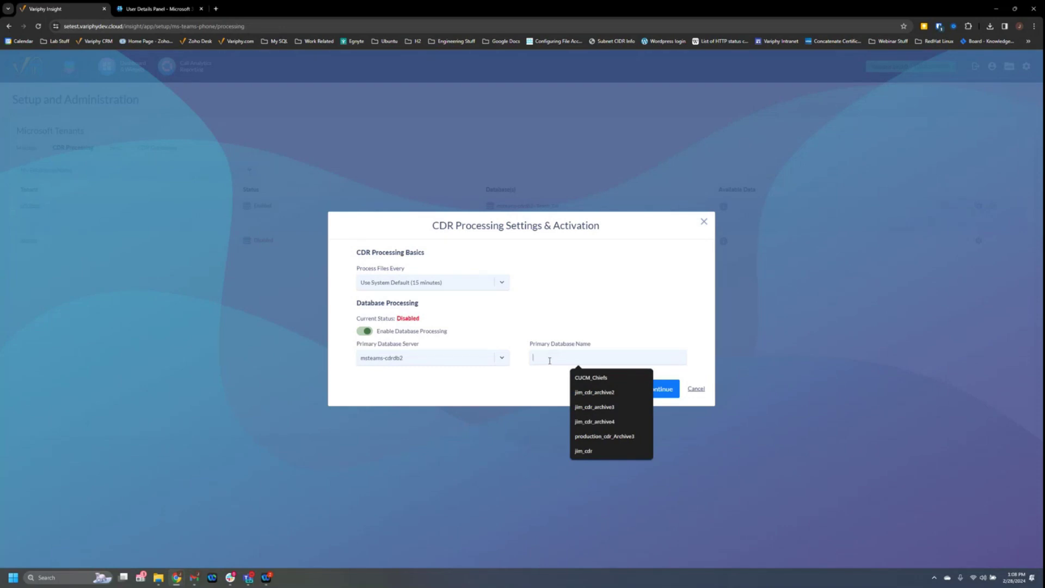
{"action": "type", "text": "Test"}
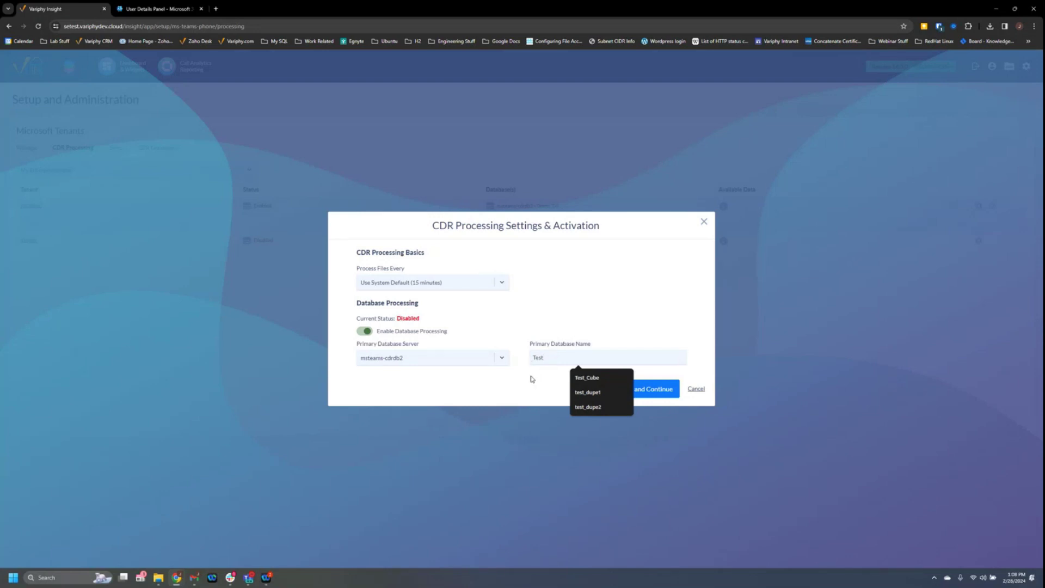
{"action": "left_click", "coordinate": [650, 392]}
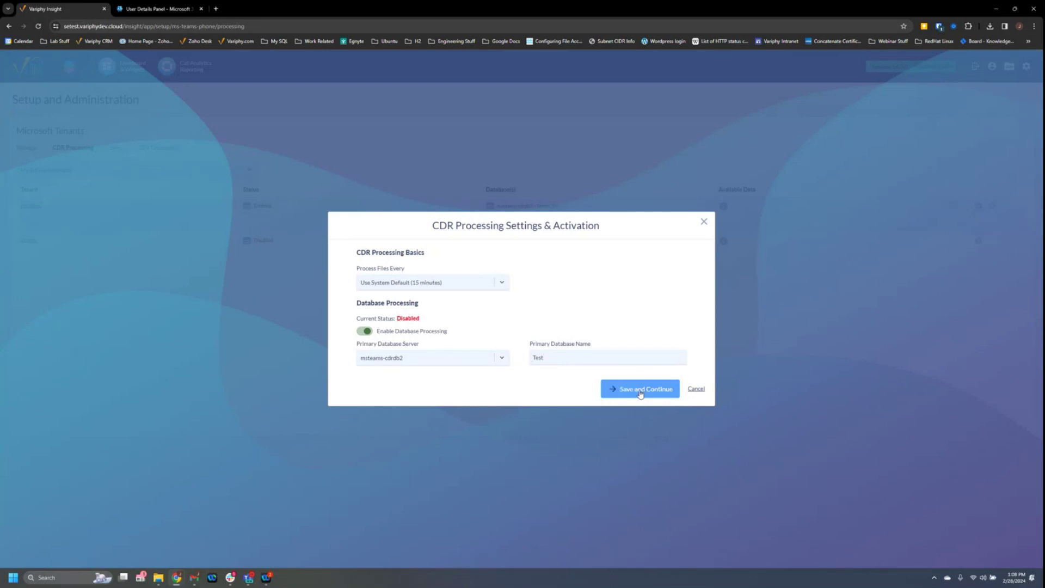
{"action": "left_click", "coordinate": [640, 390]}
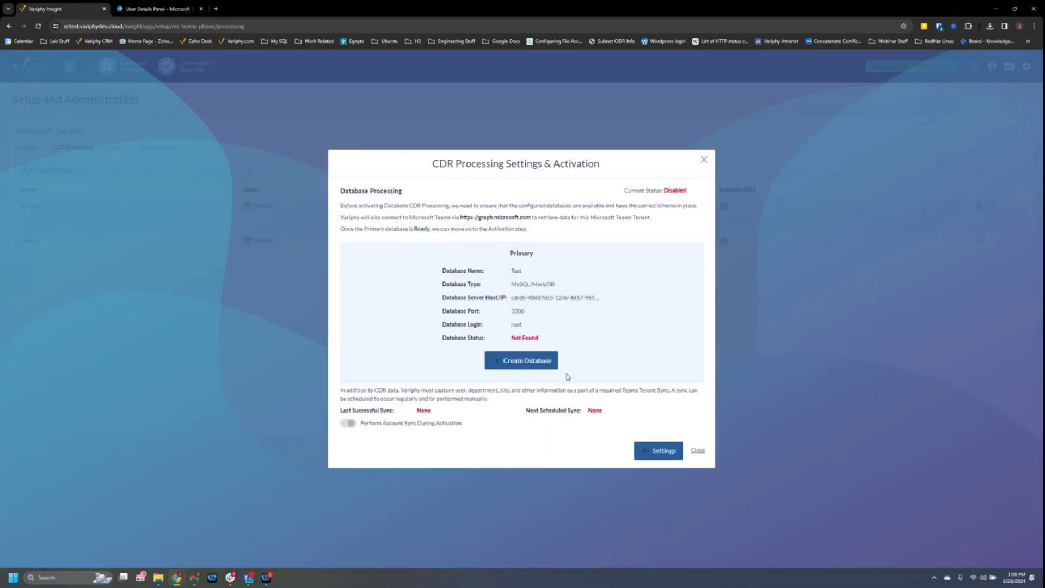
Create the Test database, activate CDR processing, and cancel the sync schedules dialog.
{"action": "left_click", "coordinate": [521, 363]}
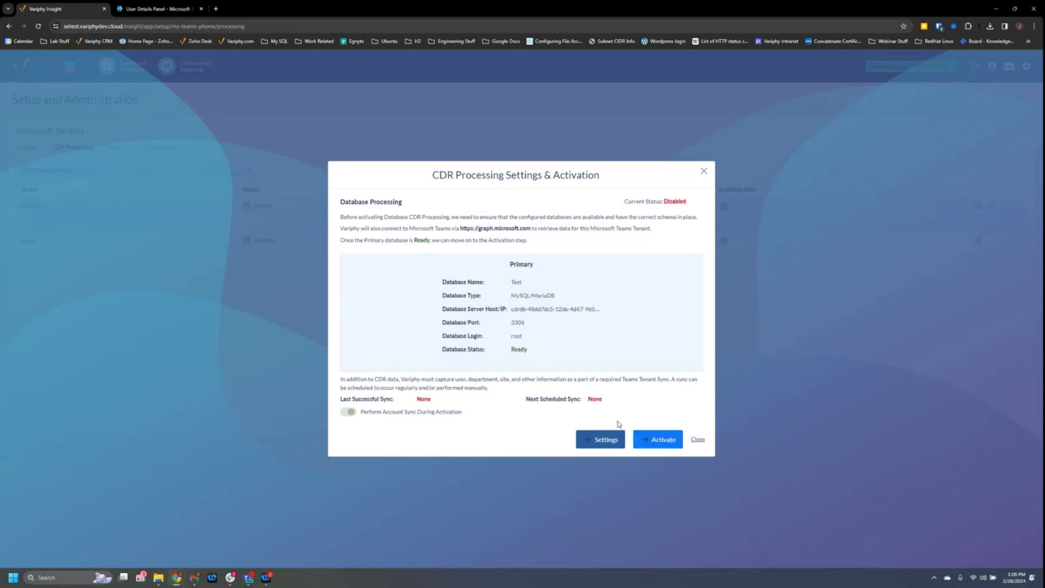
{"action": "left_click", "coordinate": [647, 442]}
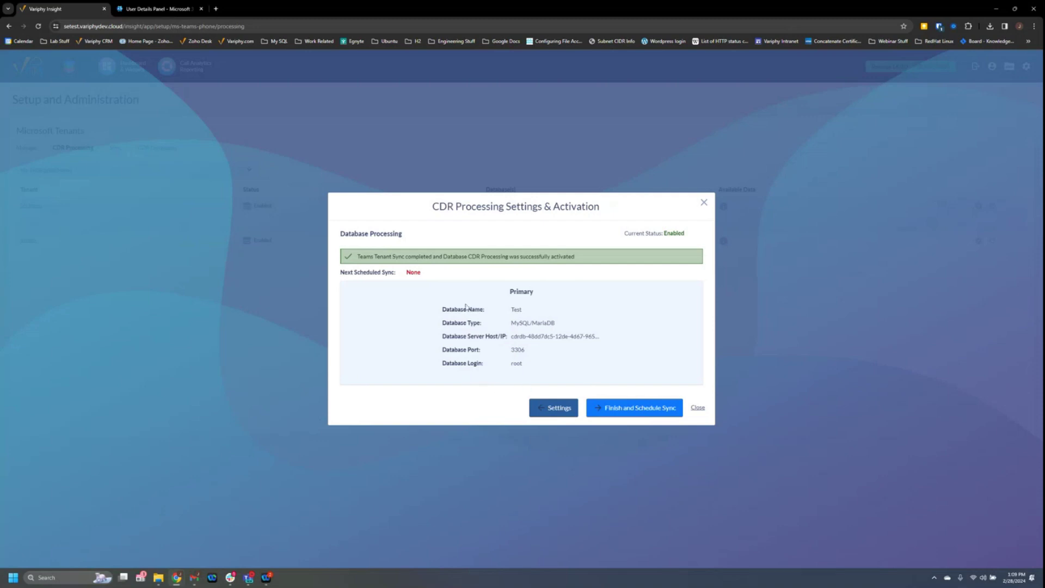
{"action": "left_click", "coordinate": [622, 409]}
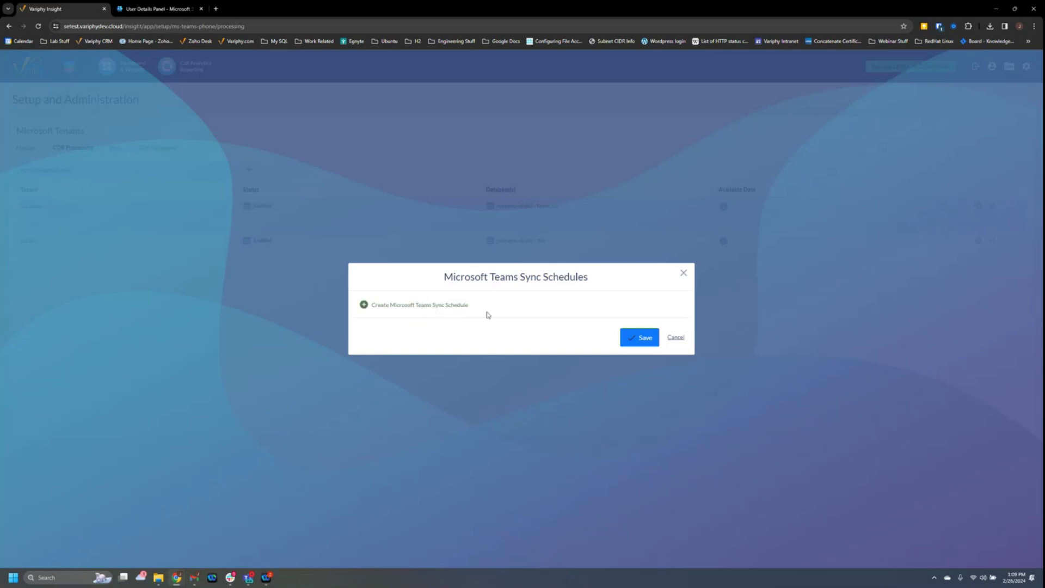
{"action": "left_click", "coordinate": [680, 338]}
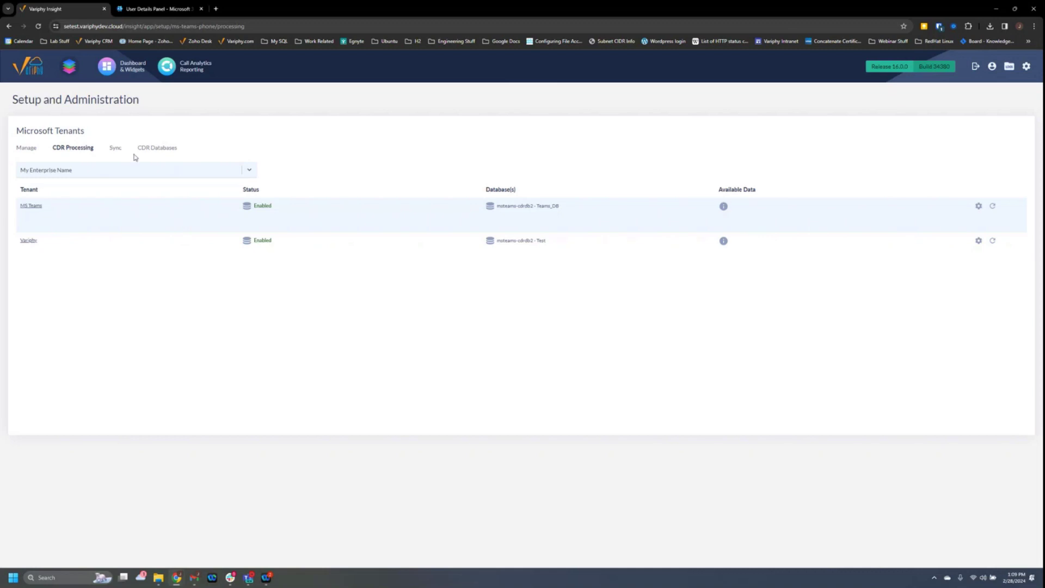
Review the tenants' Sync status, then switch to the CDR Databases tab.
{"action": "left_click", "coordinate": [114, 152]}
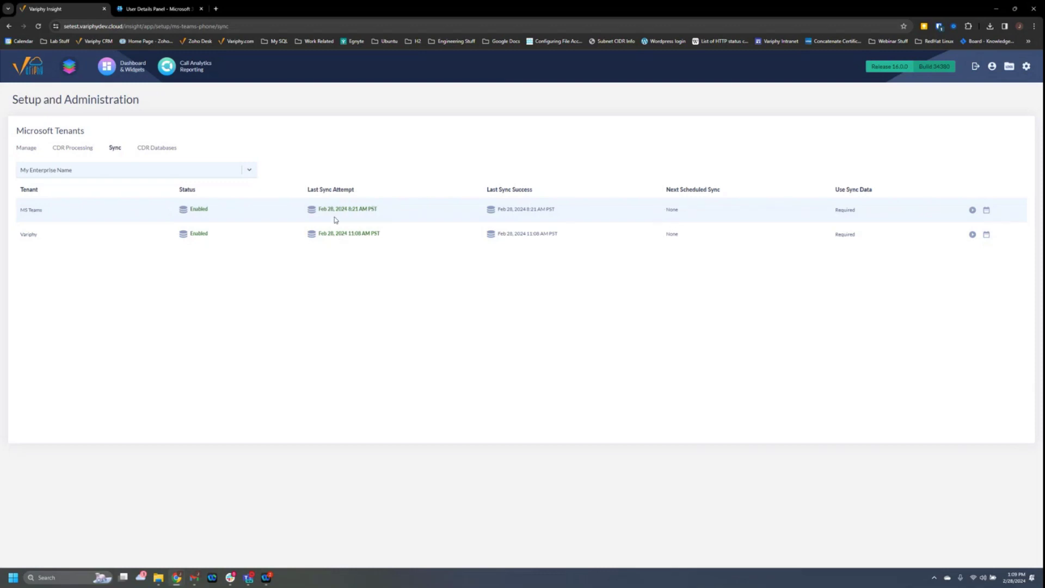
{"action": "left_click", "coordinate": [165, 153]}
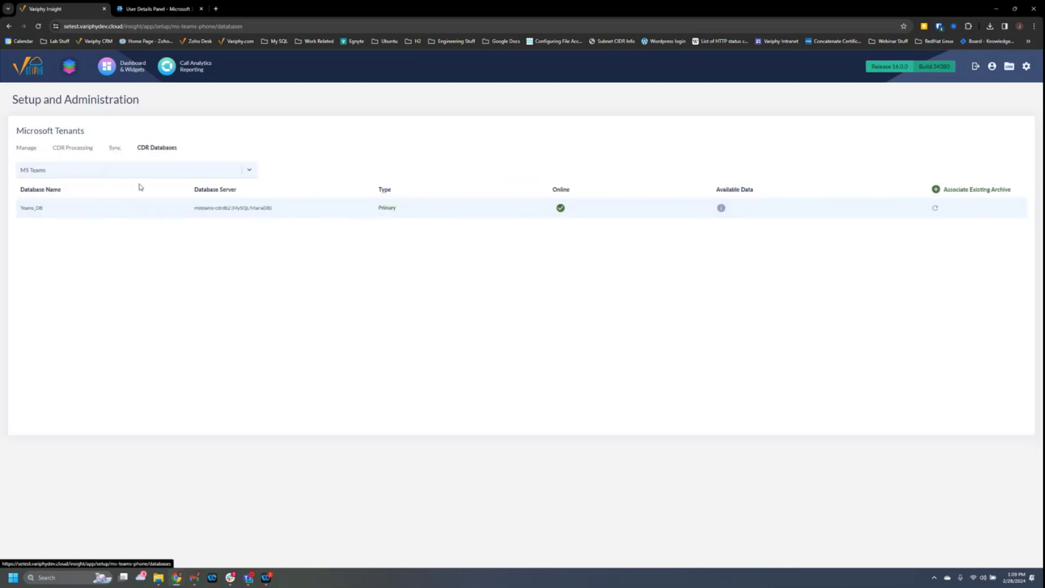
Select the MS Teams tenant and reveal Teams_DB's available data range, Feb 1–28, 2024.
{"action": "left_click", "coordinate": [54, 172]}
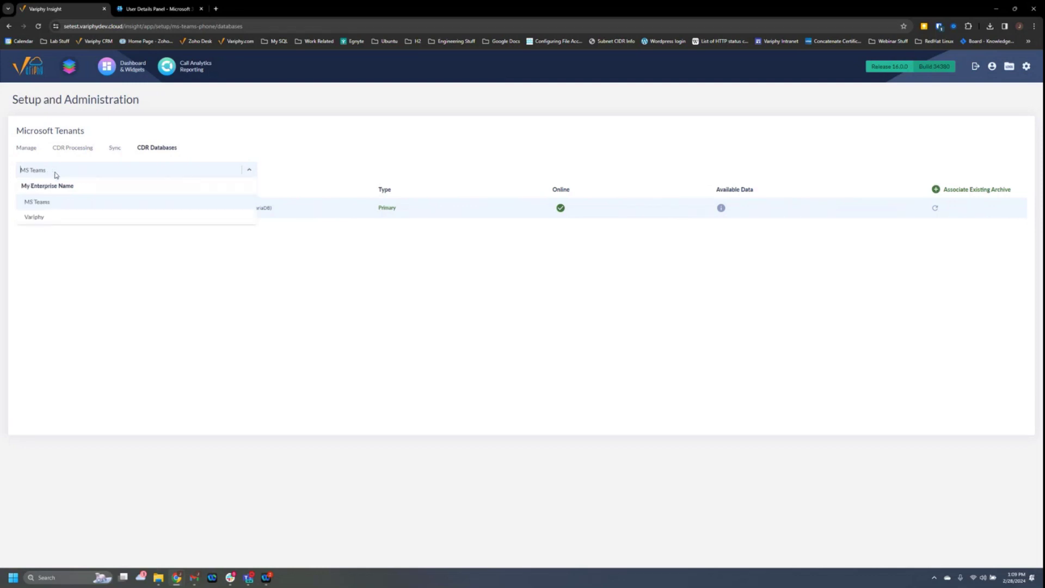
{"action": "left_click", "coordinate": [37, 201]}
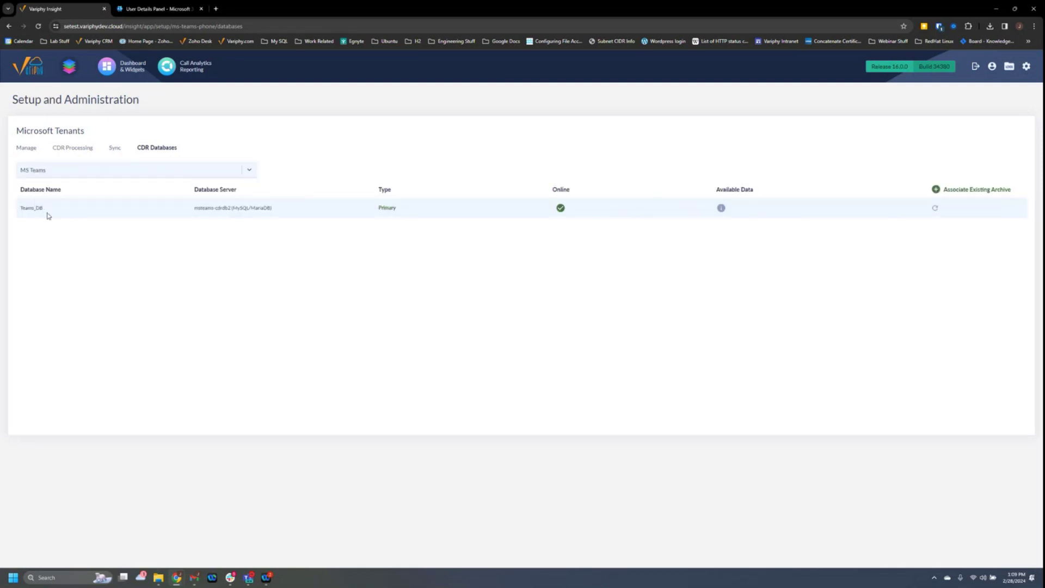
{"action": "left_click", "coordinate": [721, 208]}
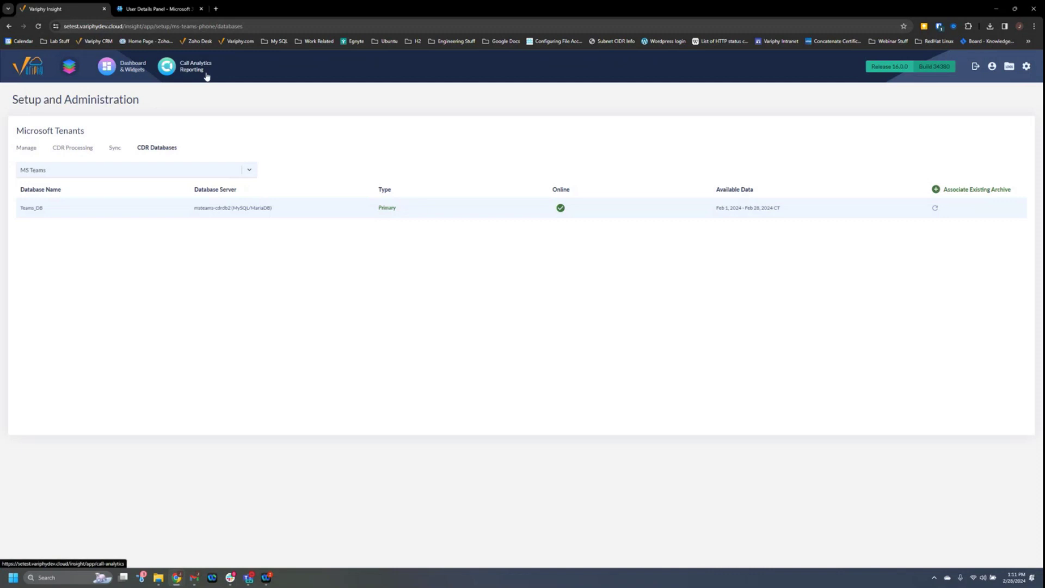
Open Call Analytics Reporting from the top navigation bar.
{"action": "left_click", "coordinate": [185, 70]}
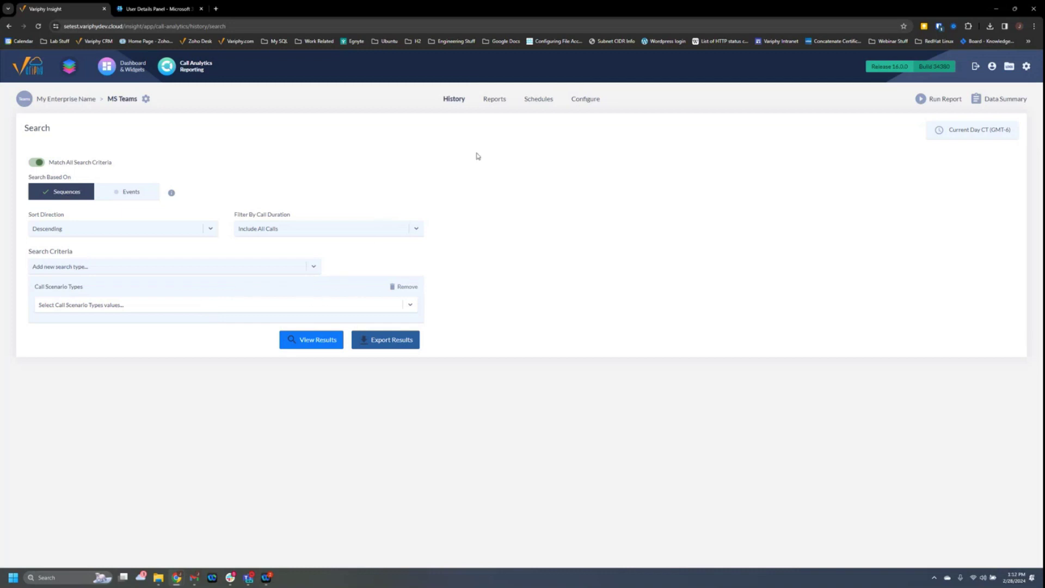
Bring up the saved MS Teams reports, including Call Type Summary by User and Technical Support Calls.
{"action": "left_click", "coordinate": [497, 103]}
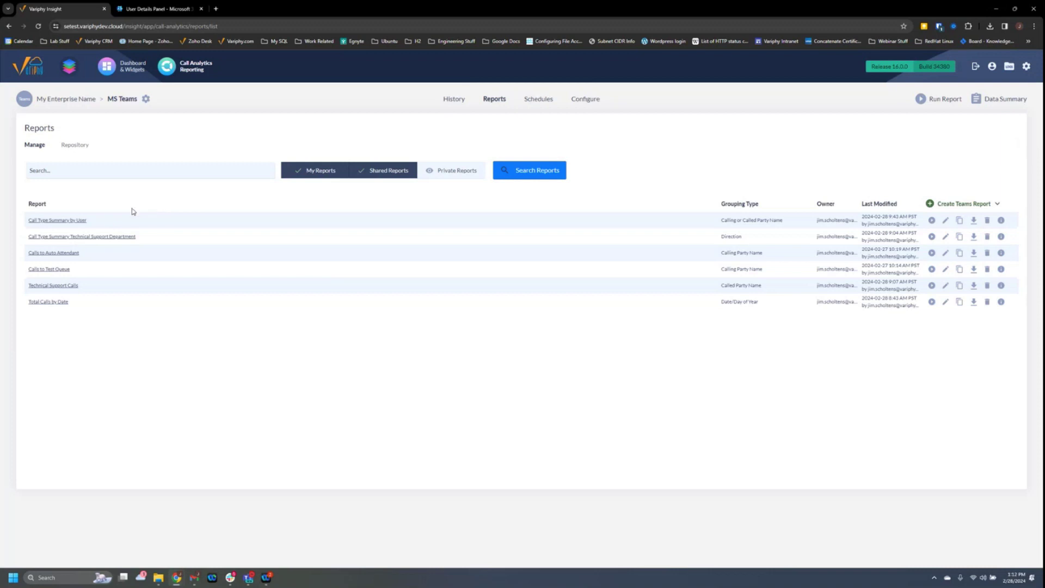
{"action": "left_click", "coordinate": [80, 221]}
Show the Schedules list with Tech Support Calls running every Sunday at 12:00 AM.
{"action": "left_click", "coordinate": [536, 103]}
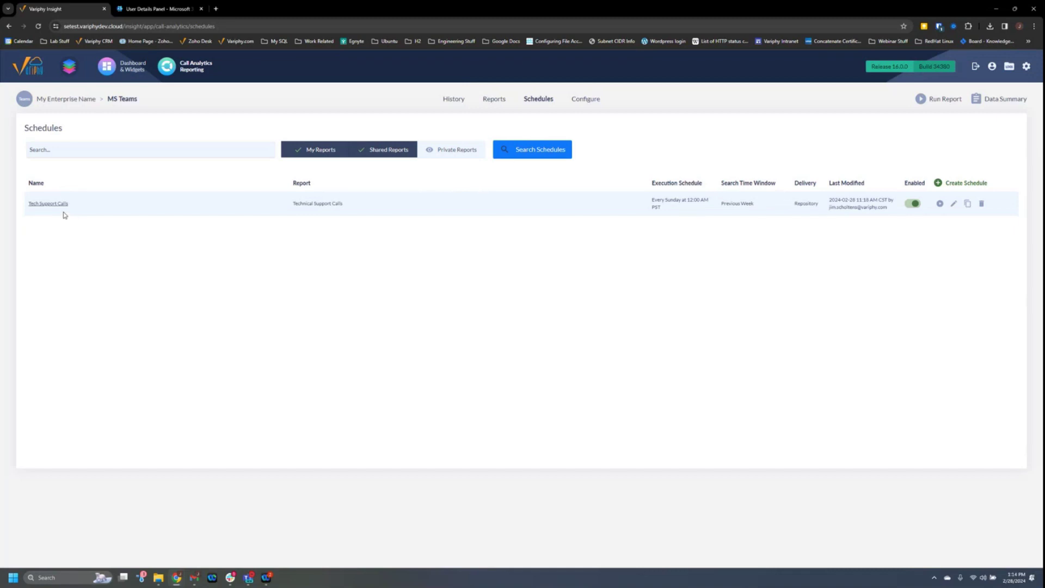
Edit the Tech Support Calls schedule, keeping the Technical Support Calls report and Sunday only.
{"action": "left_click", "coordinate": [47, 204]}
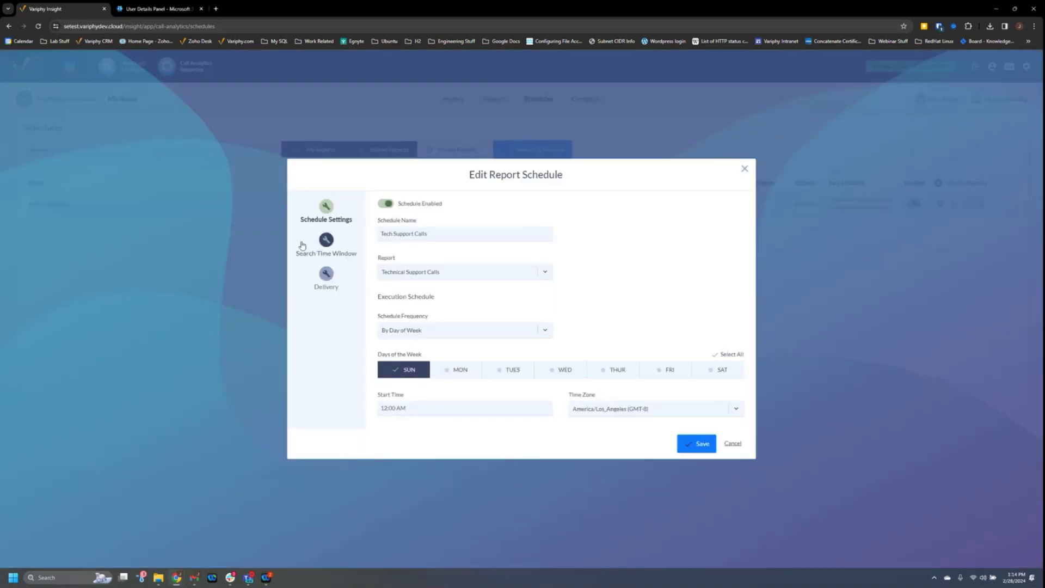
{"action": "left_click_drag", "start_coordinate": [434, 234], "coordinate": [373, 235]}
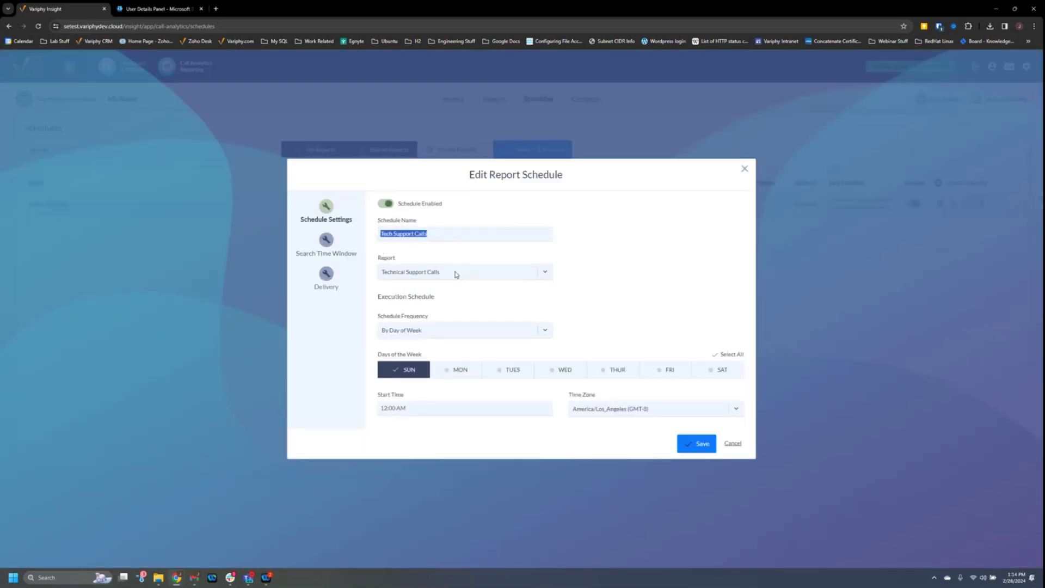
{"action": "left_click", "coordinate": [456, 273]}
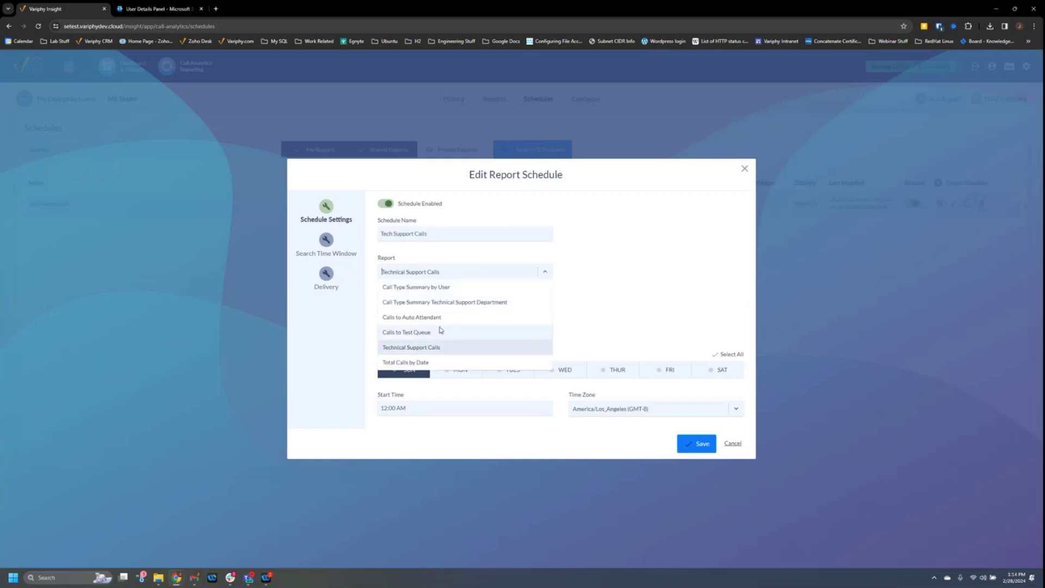
{"action": "left_click", "coordinate": [448, 270]}
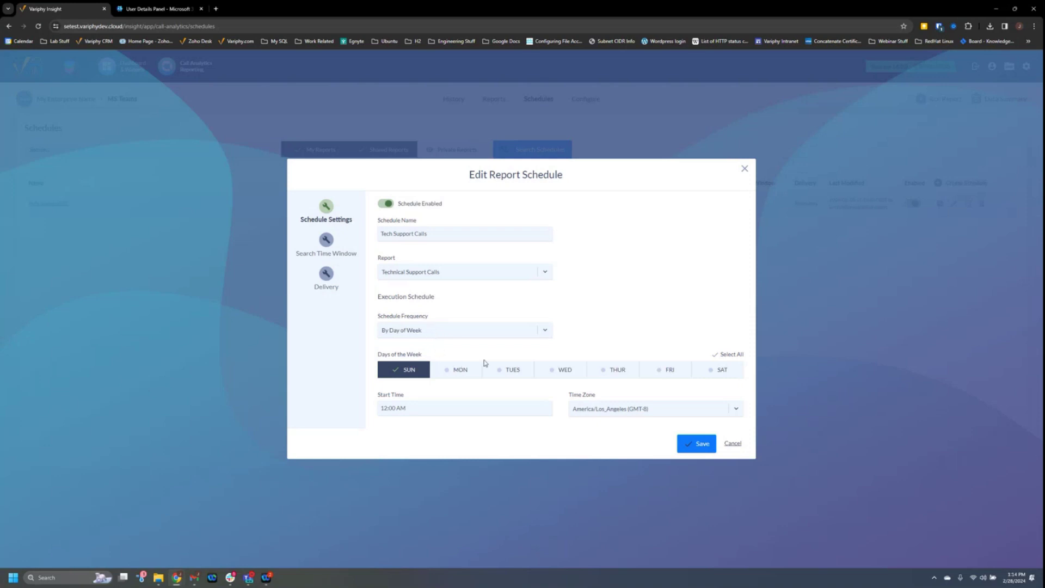
{"action": "left_click", "coordinate": [732, 356]}
{"action": "left_click", "coordinate": [733, 359]}
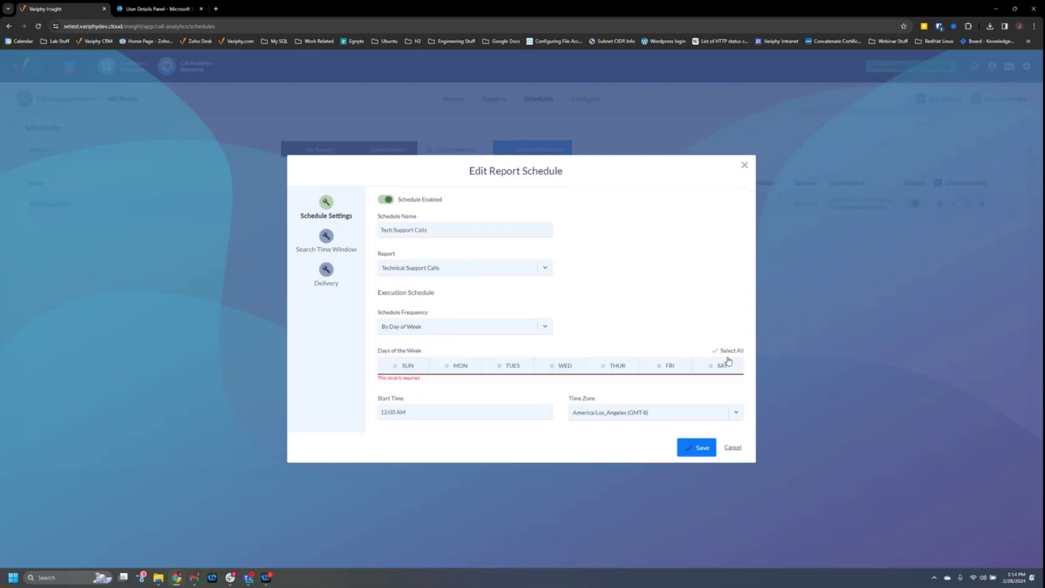
{"action": "left_click", "coordinate": [415, 369]}
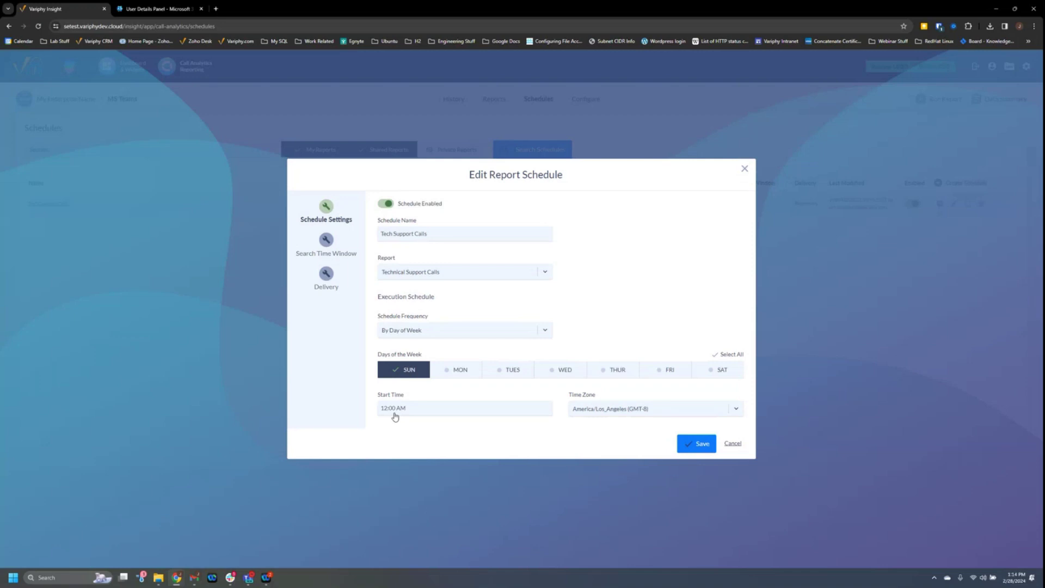
Leave SUN and SAT unexcluded and turn off All Day for the Previous Week search window.
{"action": "left_click", "coordinate": [325, 241]}
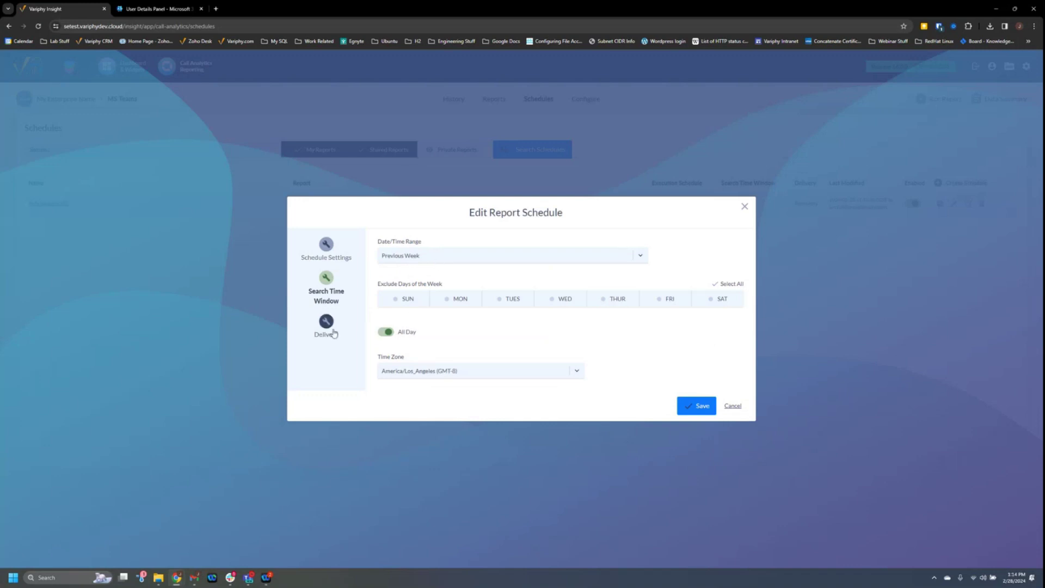
{"action": "left_click", "coordinate": [401, 299]}
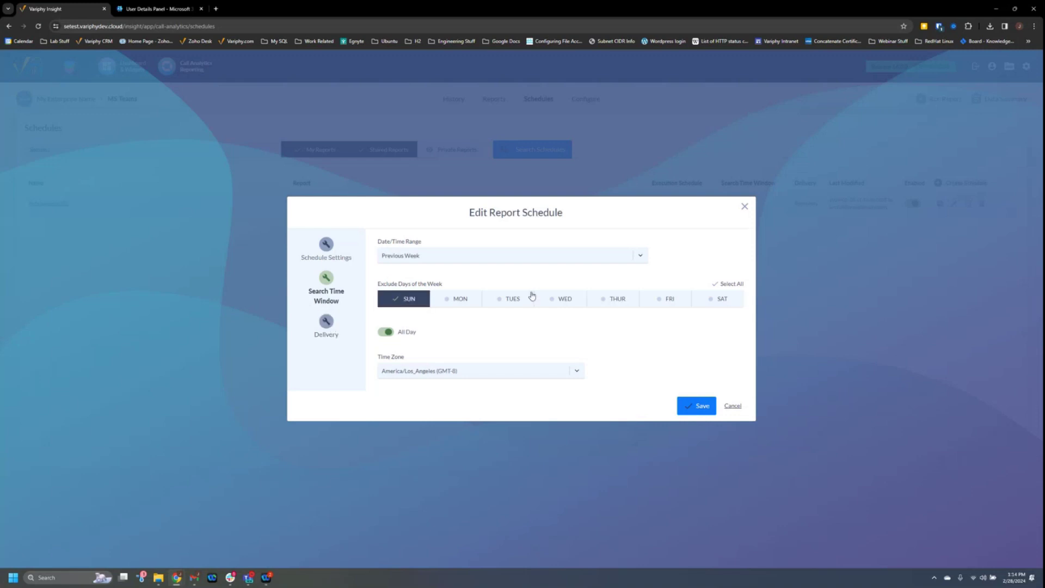
{"action": "left_click", "coordinate": [716, 299]}
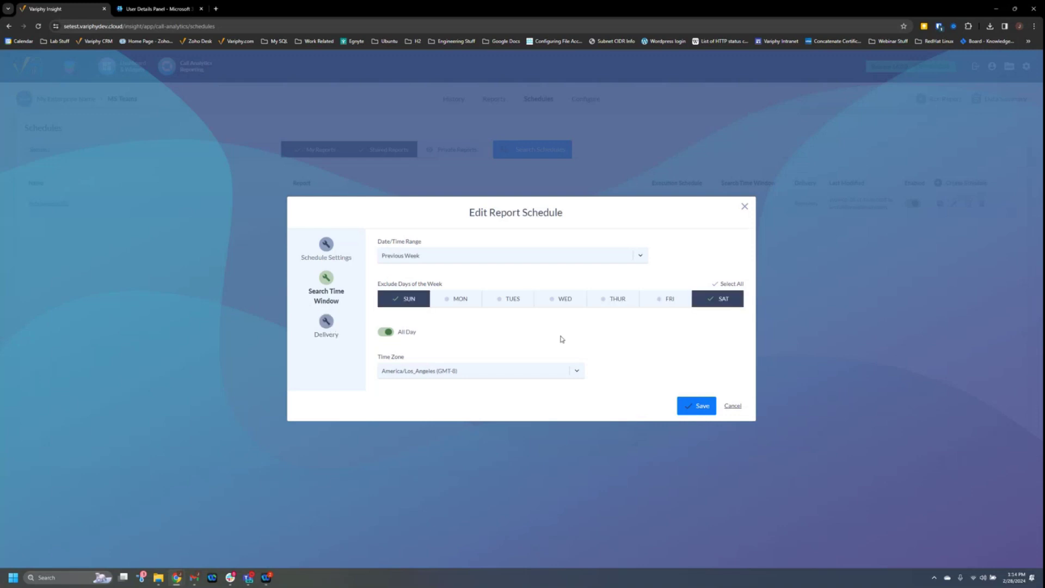
{"action": "left_click", "coordinate": [410, 299]}
{"action": "left_click", "coordinate": [701, 300]}
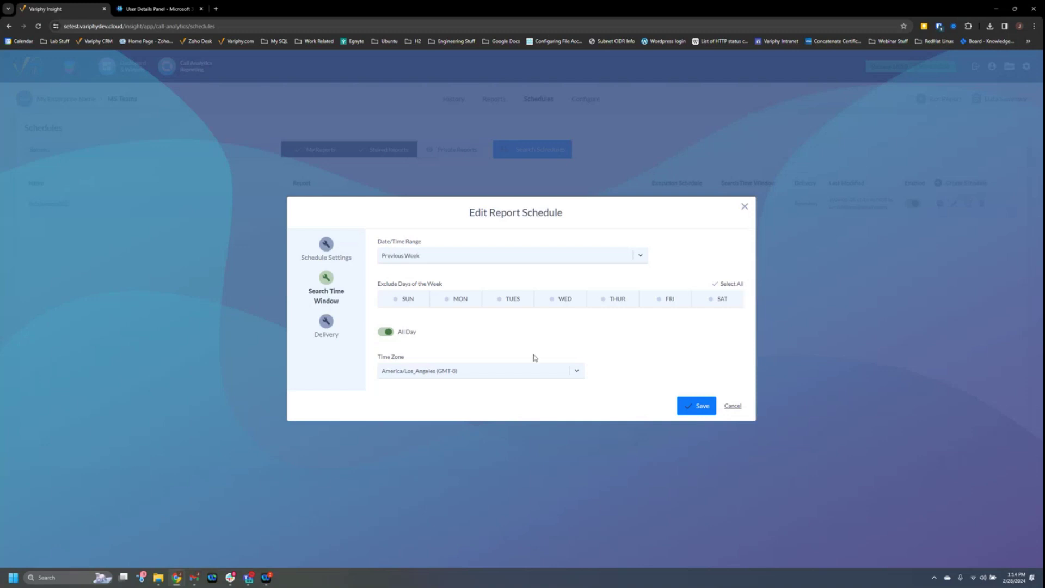
{"action": "left_click", "coordinate": [384, 334]}
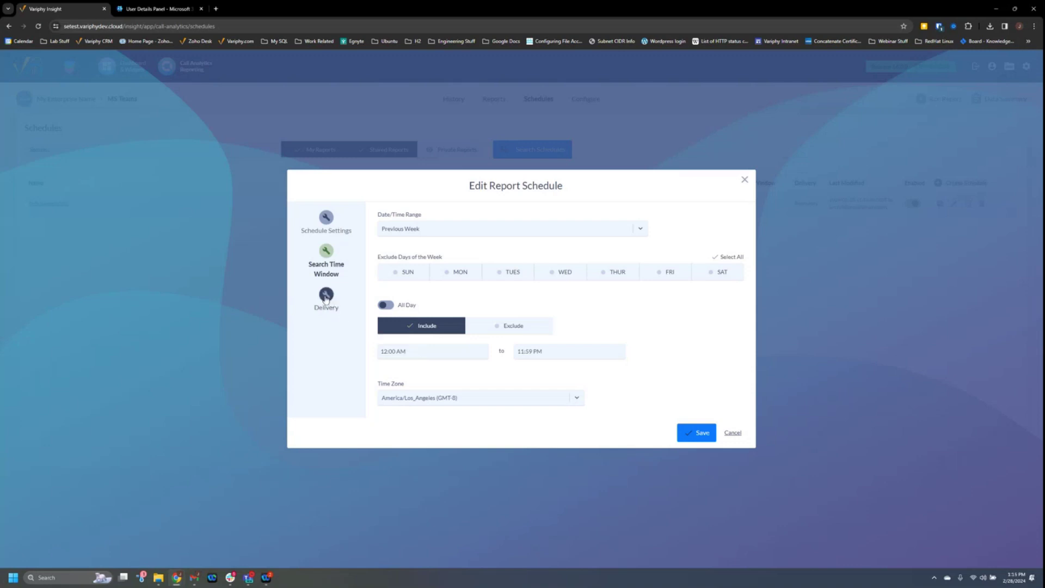
Review the e-mail delivery recipients in the Delivery step, then cancel the schedule edit unsaved.
{"action": "left_click", "coordinate": [325, 295]}
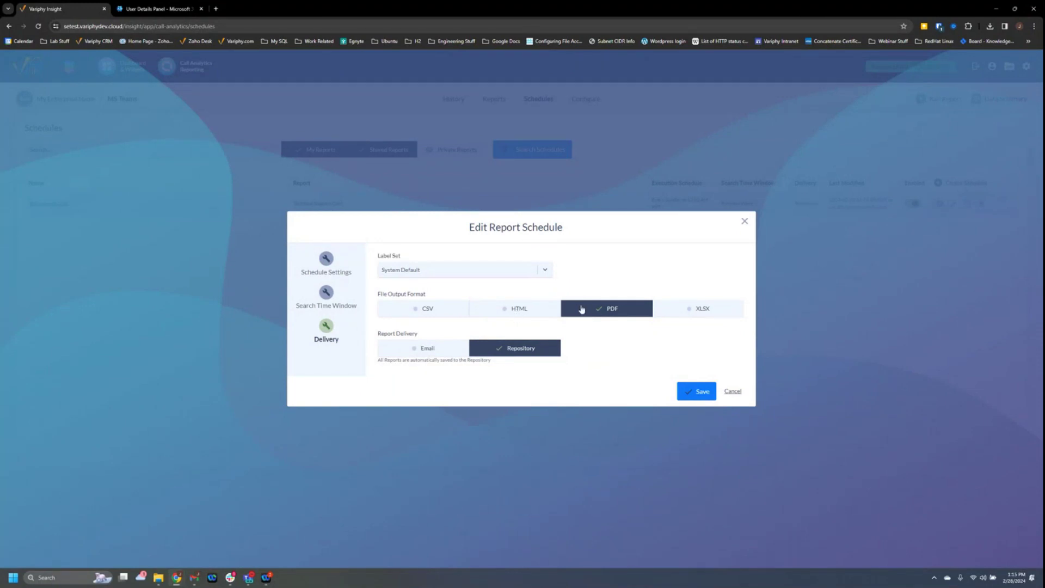
{"action": "left_click", "coordinate": [433, 353]}
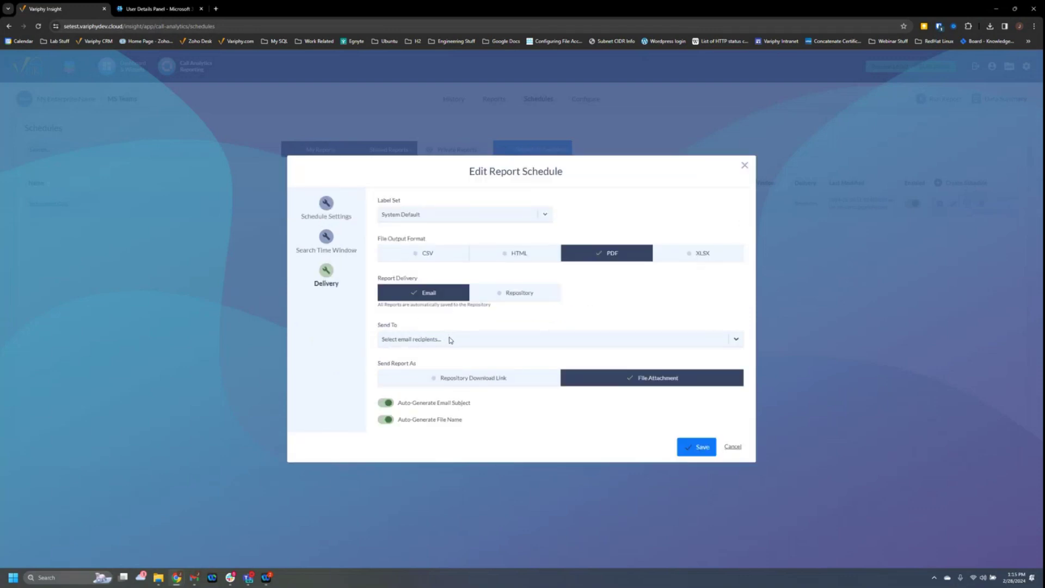
{"action": "left_click", "coordinate": [438, 341]}
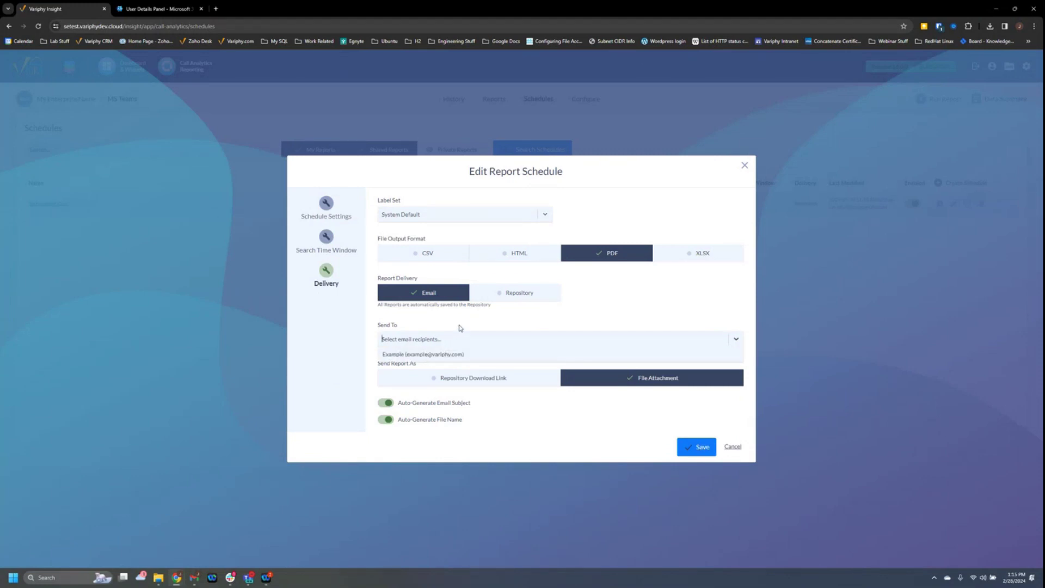
{"action": "left_click", "coordinate": [459, 330]}
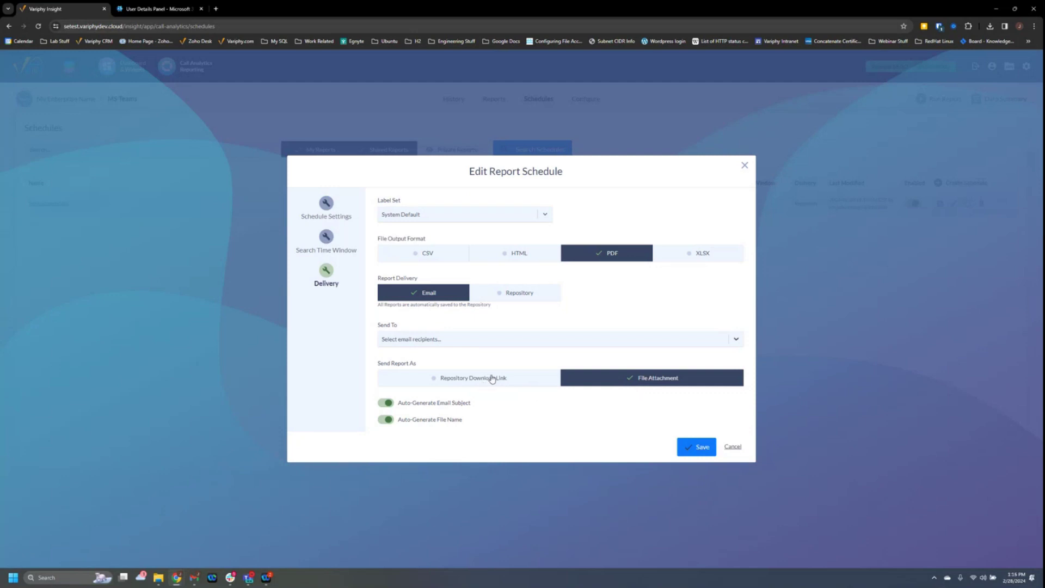
{"action": "left_click", "coordinate": [732, 448]}
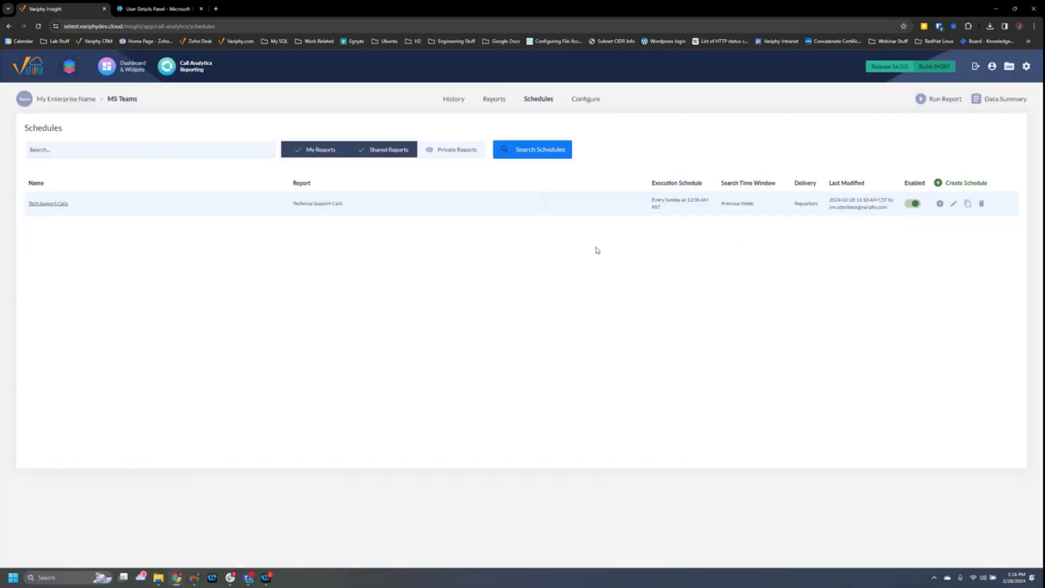
Open the Configure page listing the Jim Test public search set.
{"action": "left_click", "coordinate": [586, 102]}
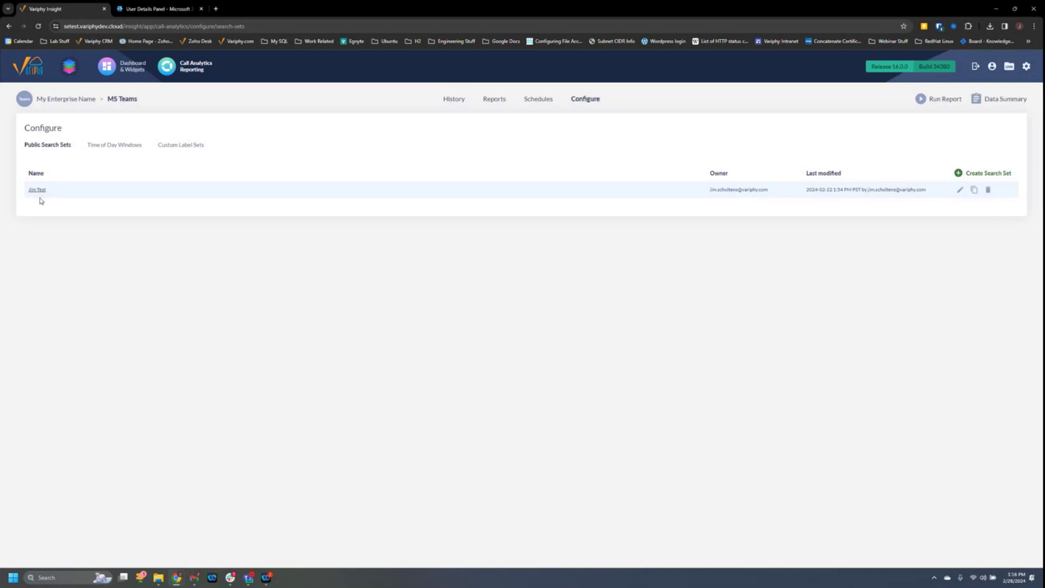
{"action": "left_click", "coordinate": [38, 190]}
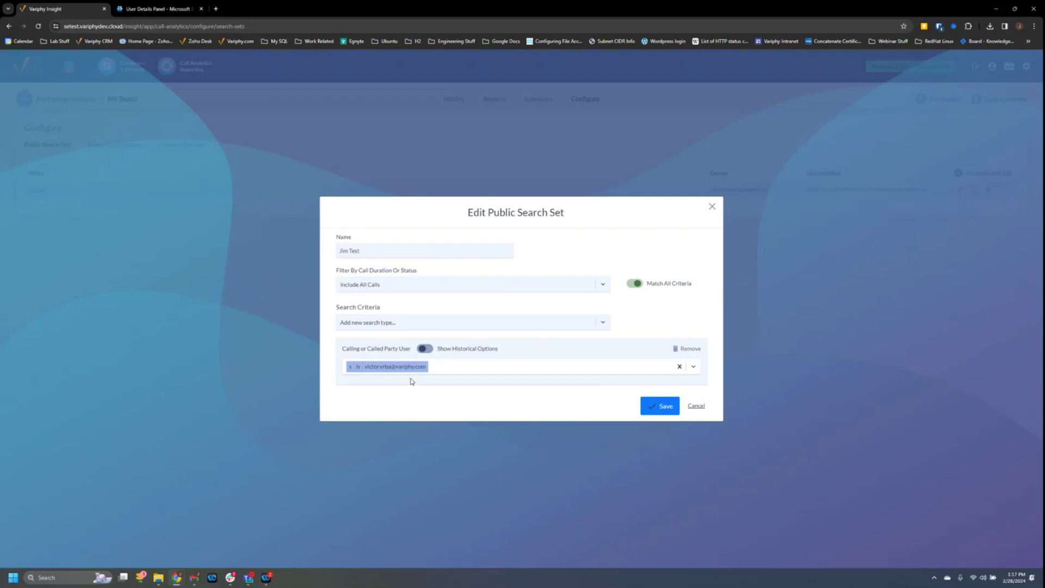
{"action": "left_click", "coordinate": [696, 407]}
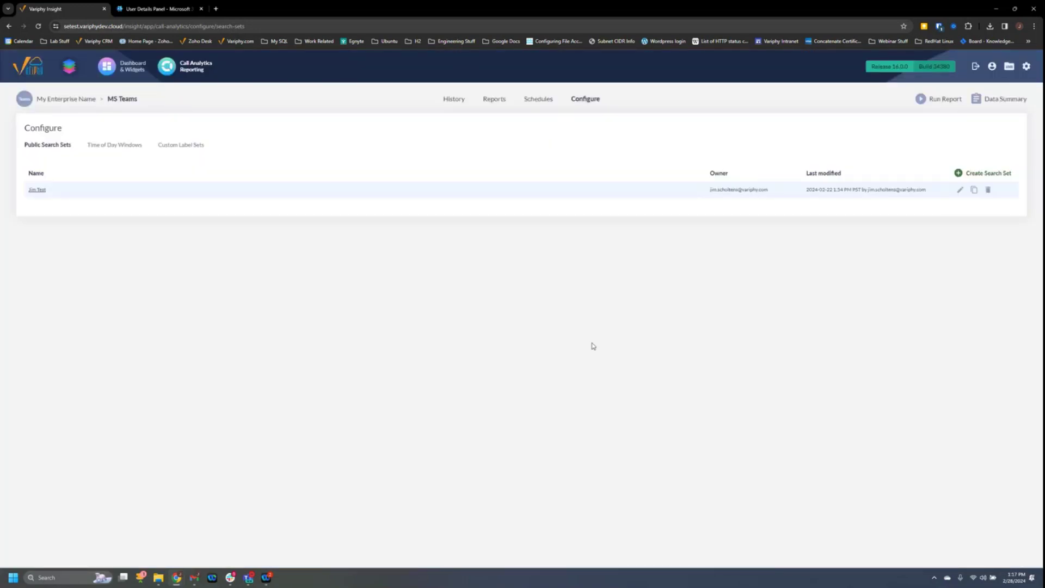
Start a new user account in User Accounts and add MS Teams platform privileges.
{"action": "mouse_move", "coordinate": [1026, 66]}
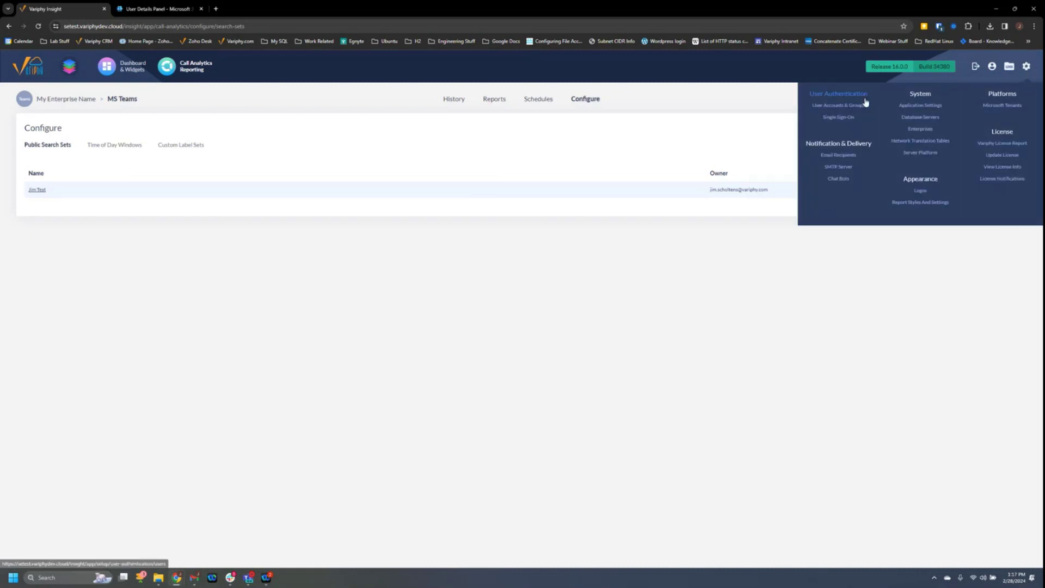
{"action": "left_click", "coordinate": [839, 105]}
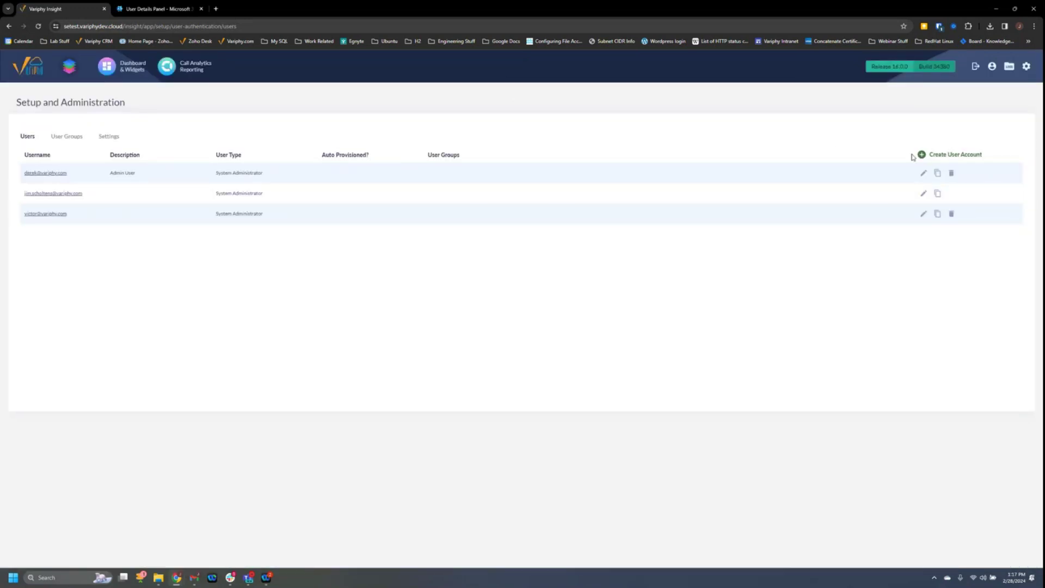
{"action": "left_click", "coordinate": [931, 155]}
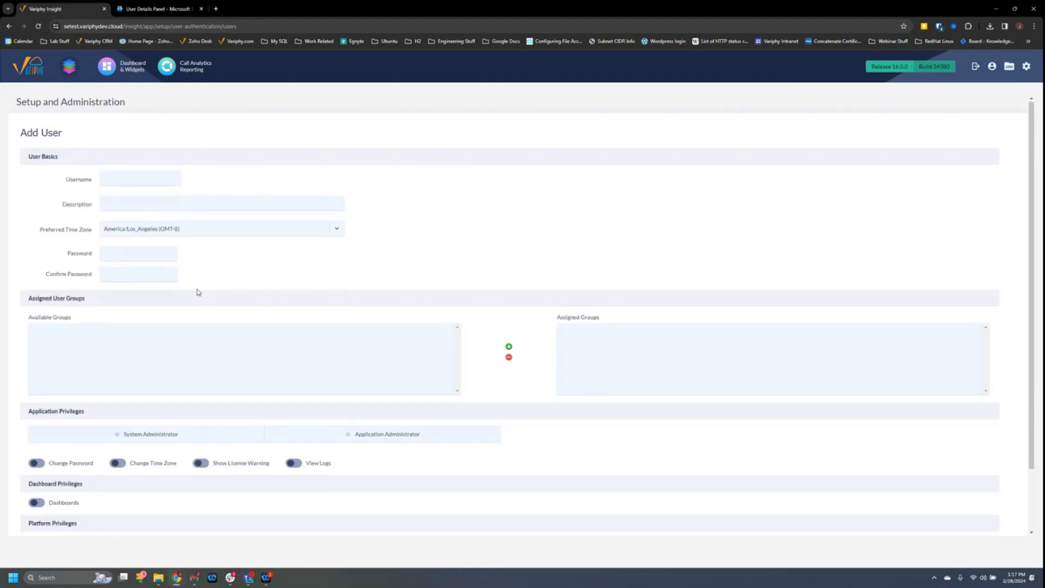
{"action": "scroll", "coordinate": [198, 291], "scroll_direction": "down", "scroll_amount": 3}
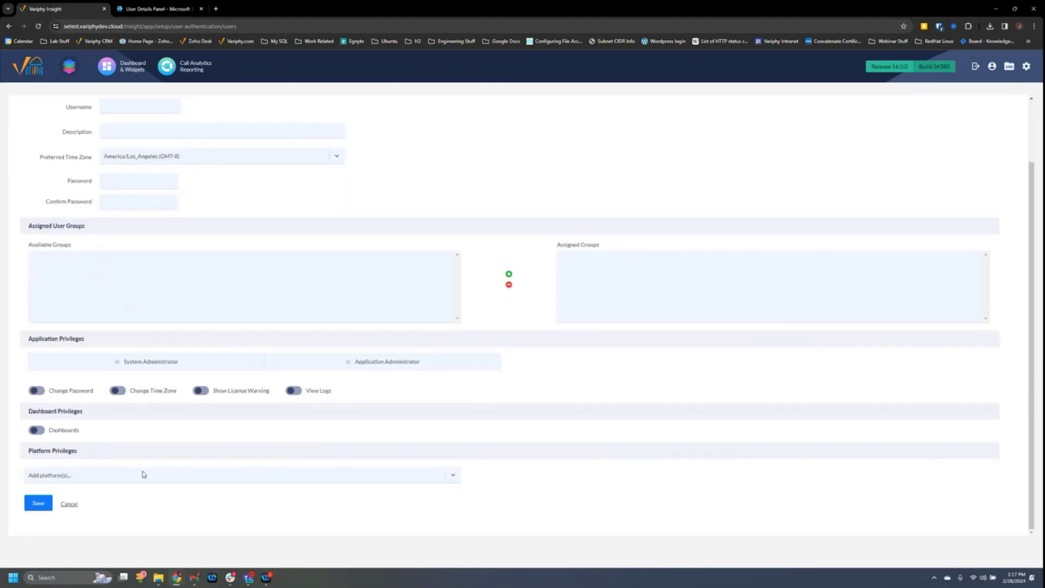
{"action": "left_click", "coordinate": [442, 476]}
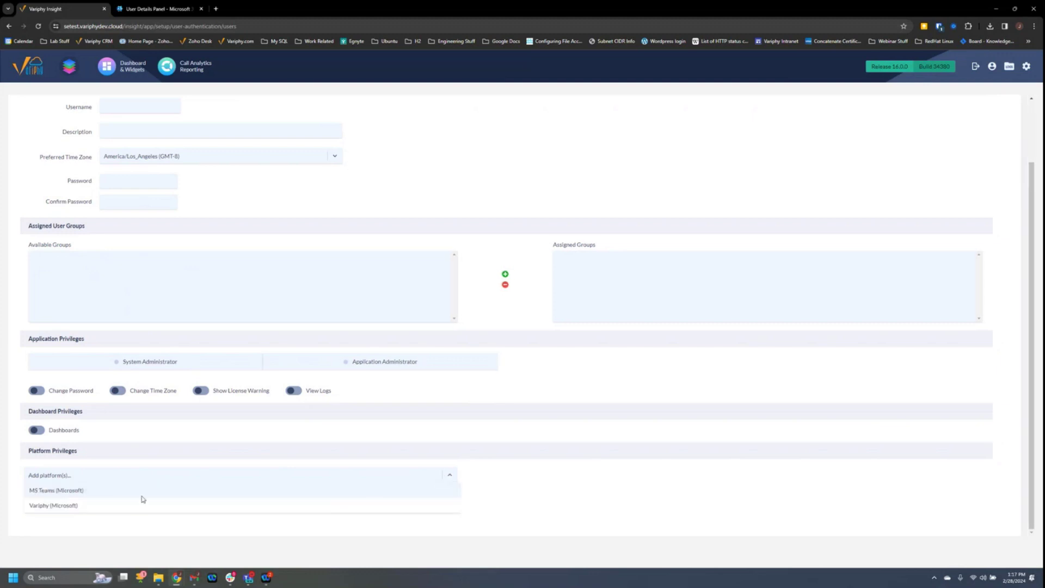
{"action": "left_click", "coordinate": [64, 490]}
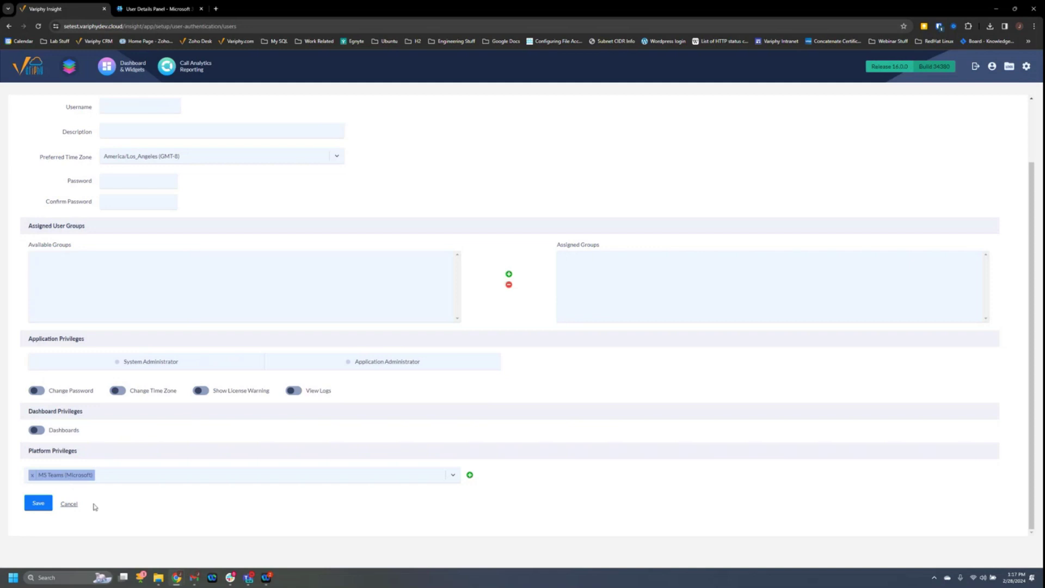
{"action": "left_click", "coordinate": [470, 475]}
Try admin rights, restrict the user to own data and the Jim Test search set, then discard.
{"action": "scroll", "coordinate": [217, 409], "scroll_direction": "down", "scroll_amount": 2}
{"action": "scroll", "coordinate": [215, 410], "scroll_direction": "down", "scroll_amount": 1}
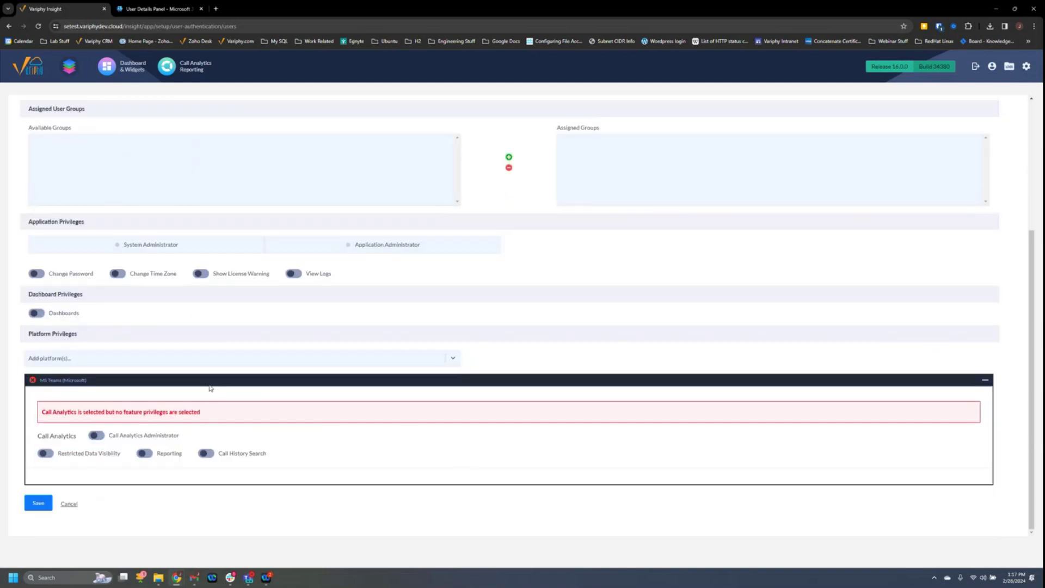
{"action": "left_click", "coordinate": [97, 435]}
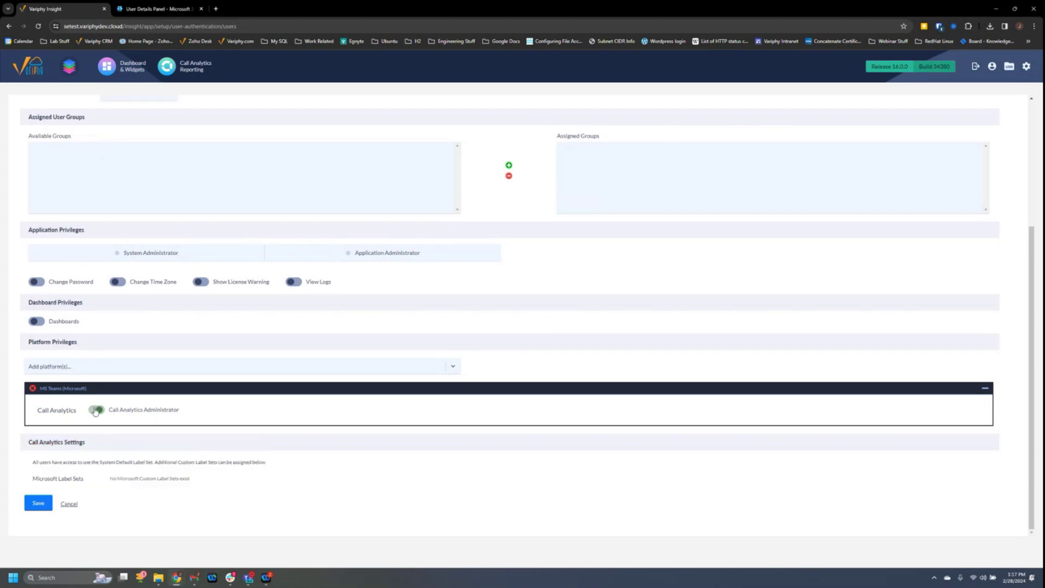
{"action": "left_click", "coordinate": [96, 410]}
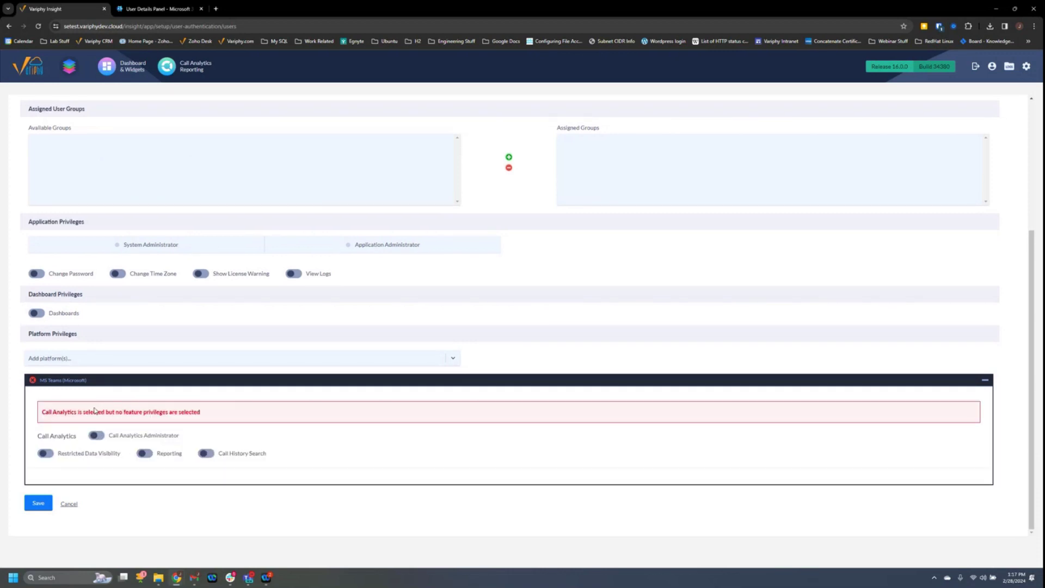
{"action": "left_click", "coordinate": [46, 453]}
{"action": "scroll", "coordinate": [148, 483], "scroll_direction": "down", "scroll_amount": 2}
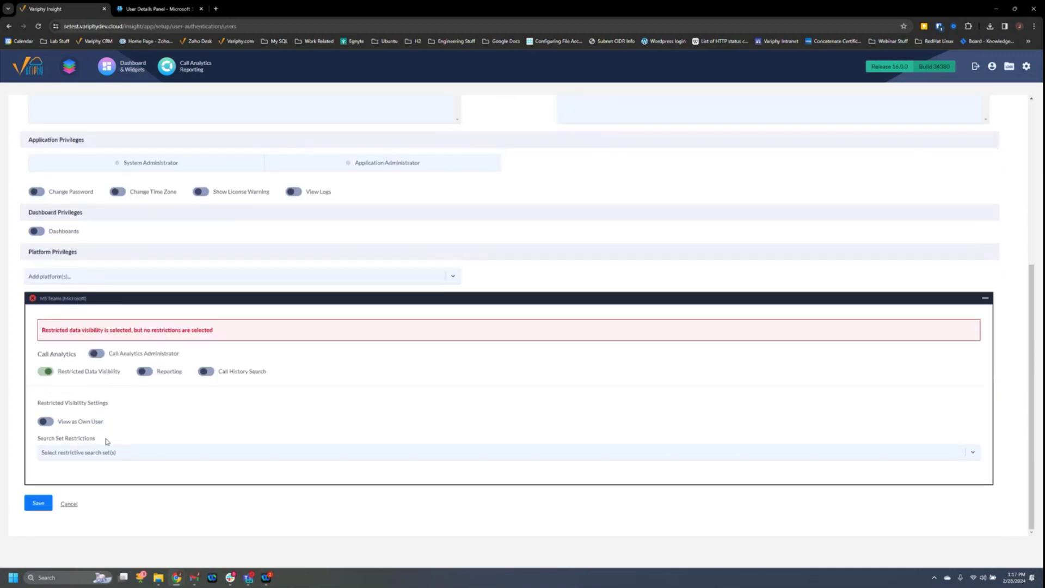
{"action": "left_click", "coordinate": [49, 422]}
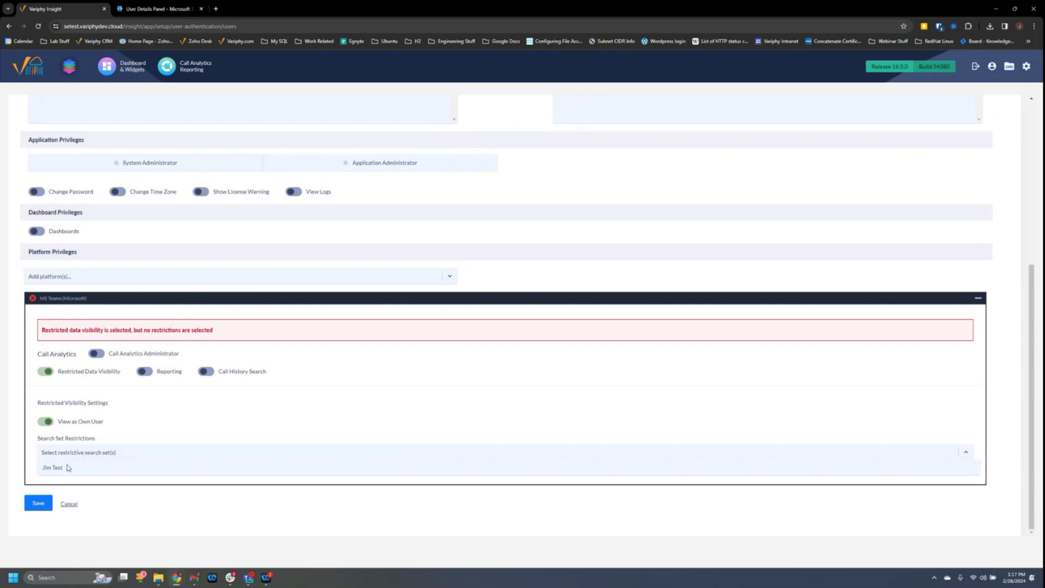
{"action": "left_click", "coordinate": [60, 470]}
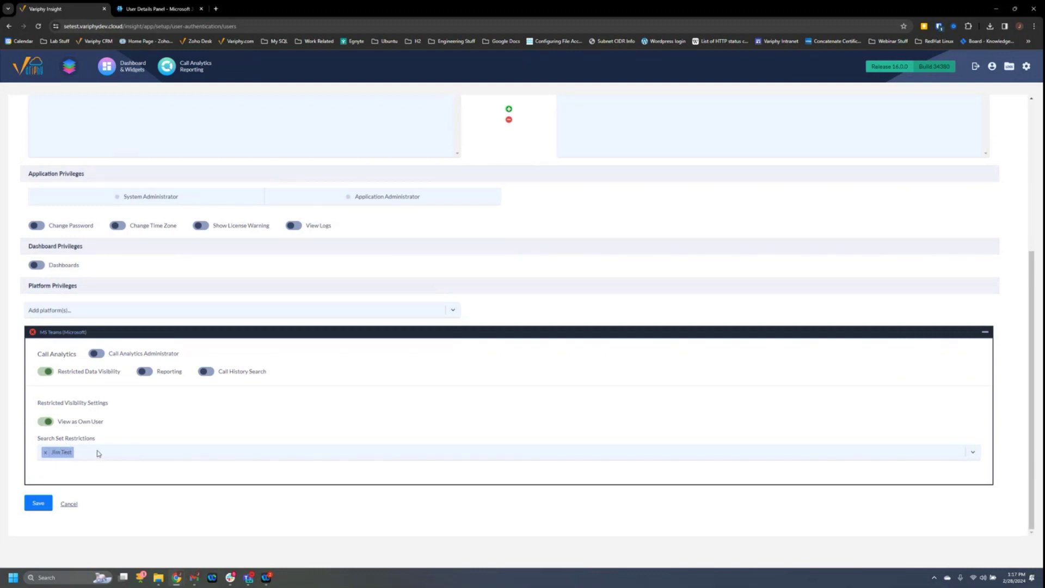
{"action": "left_click", "coordinate": [70, 504]}
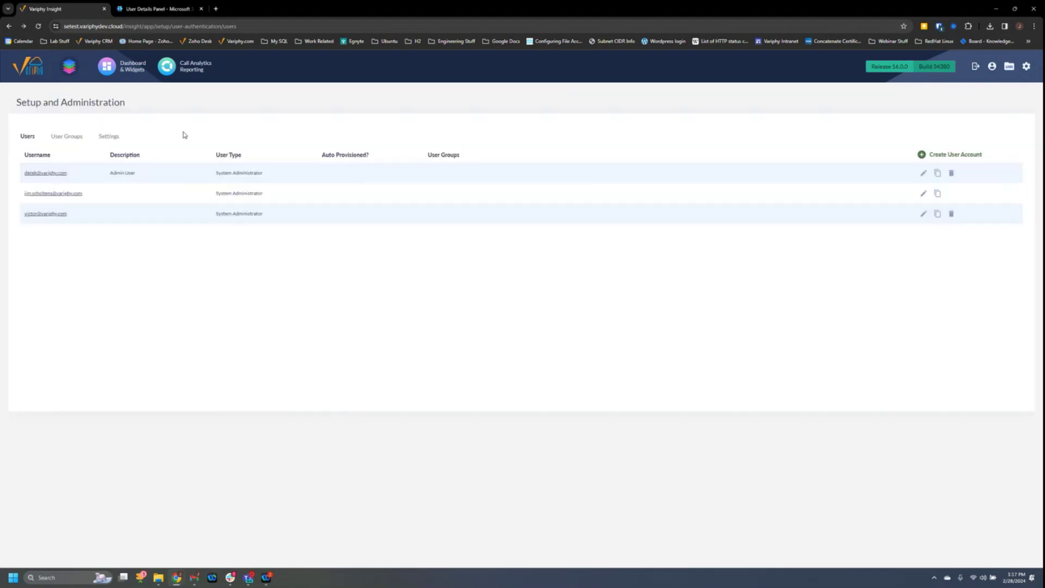
Browse the saved Reports and the Repository, then return to the History search page.
{"action": "left_click", "coordinate": [208, 68]}
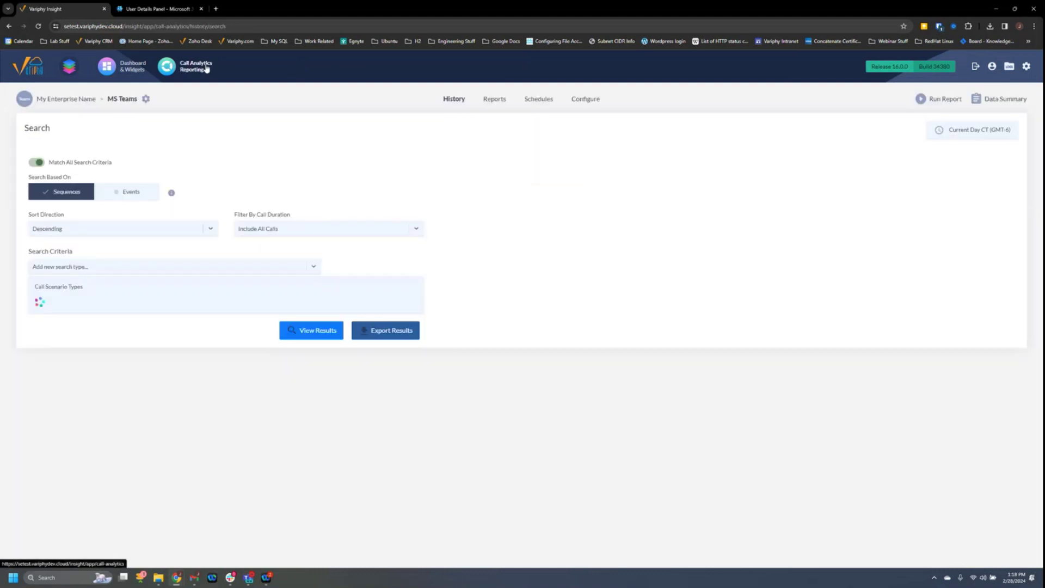
{"action": "left_click", "coordinate": [494, 99]}
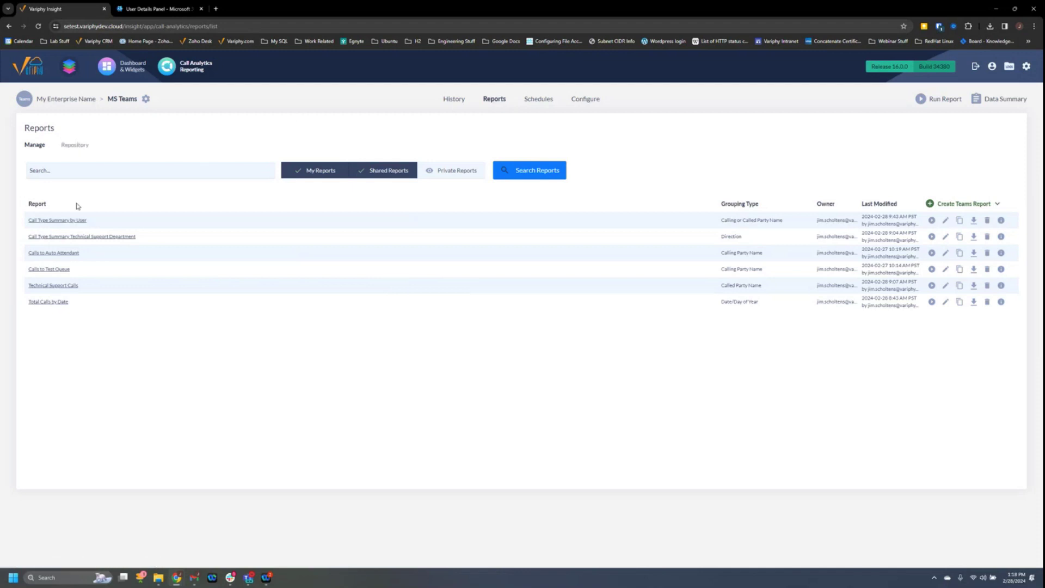
{"action": "left_click", "coordinate": [74, 146]}
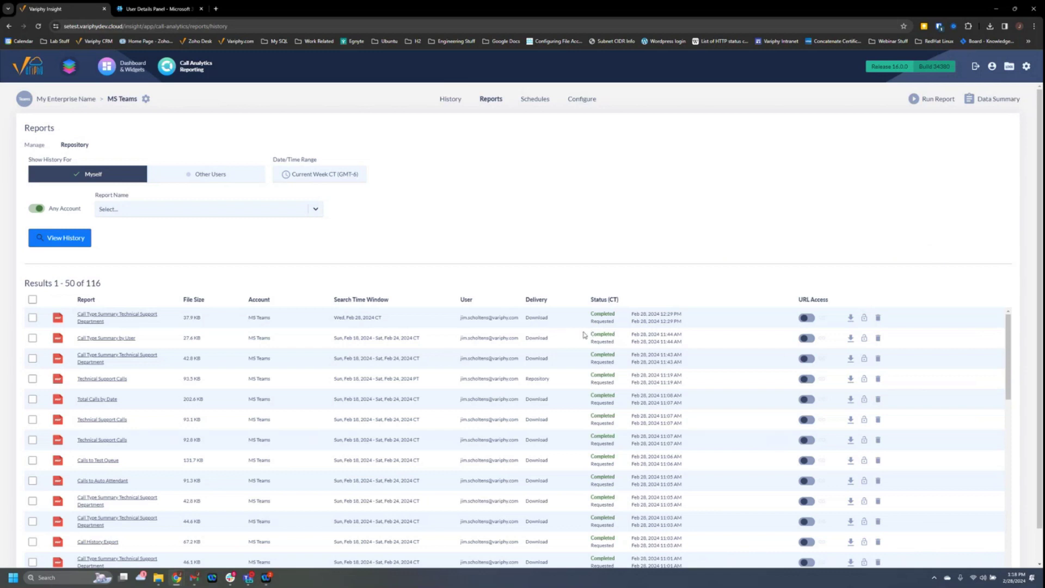
{"action": "left_click", "coordinate": [449, 99]}
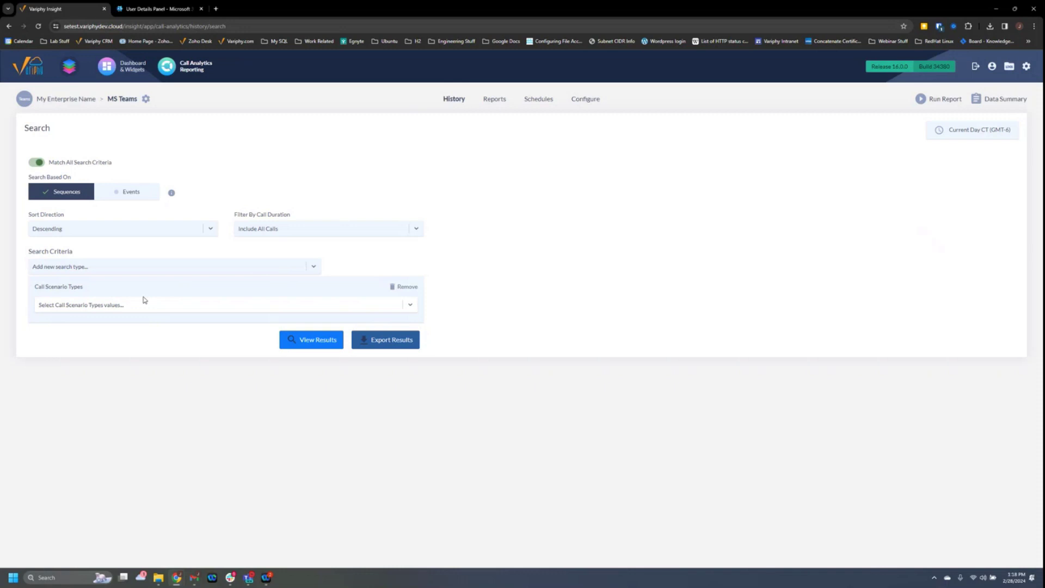
Replace Call Scenario Types with a Calling or Called Party Number ends-with phone number criterion.
{"action": "left_click", "coordinate": [406, 292]}
{"action": "left_click", "coordinate": [173, 265]}
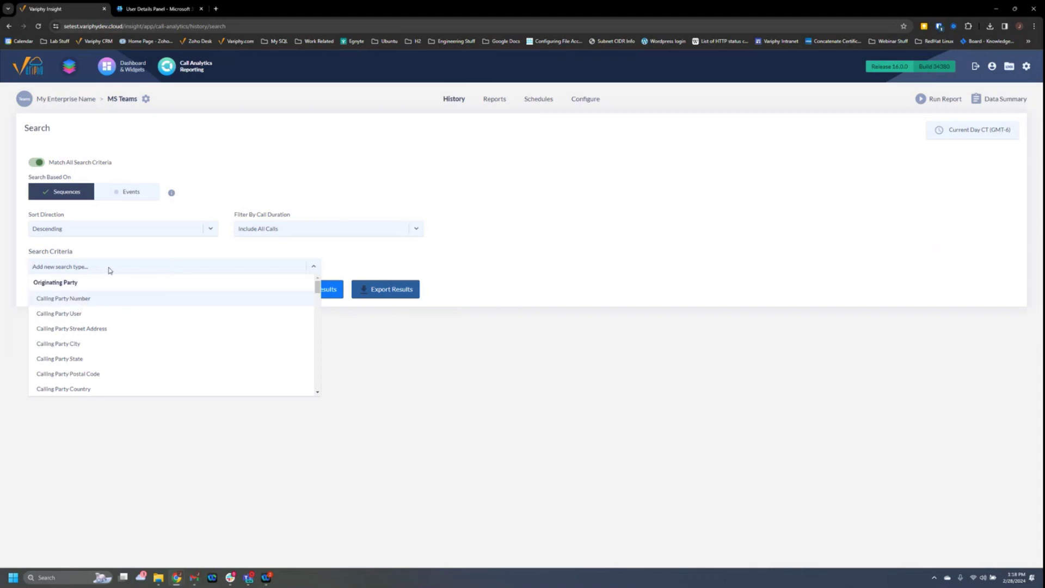
{"action": "type", "text": "number"}
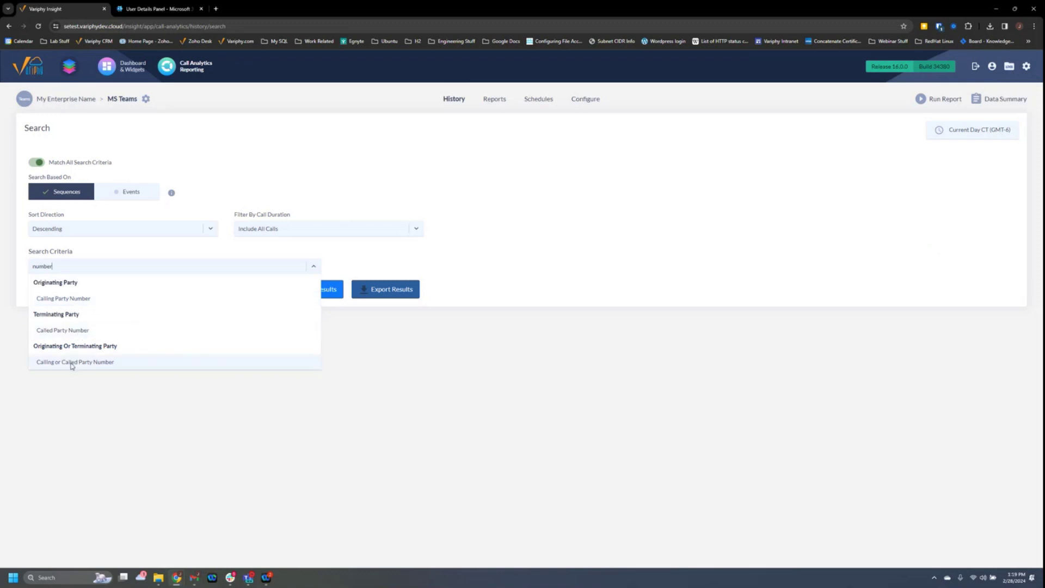
{"action": "left_click", "coordinate": [72, 363]}
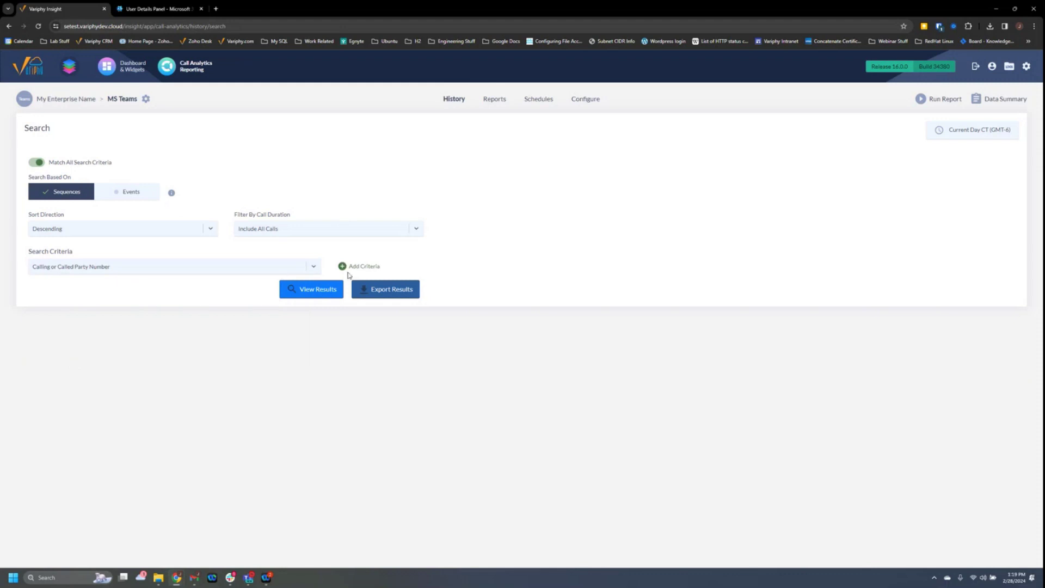
{"action": "left_click", "coordinate": [344, 268]}
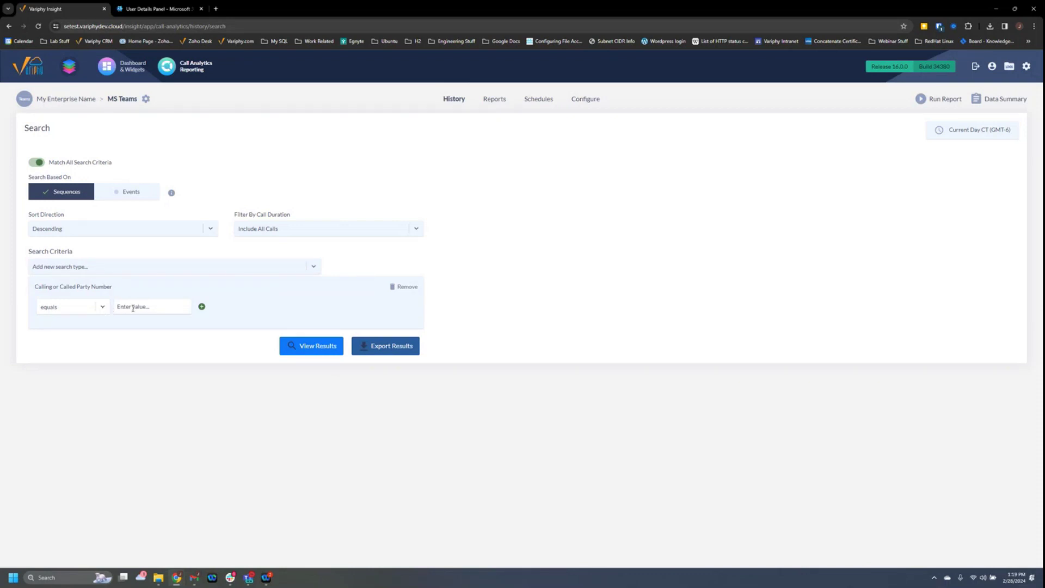
{"action": "left_click", "coordinate": [102, 306]}
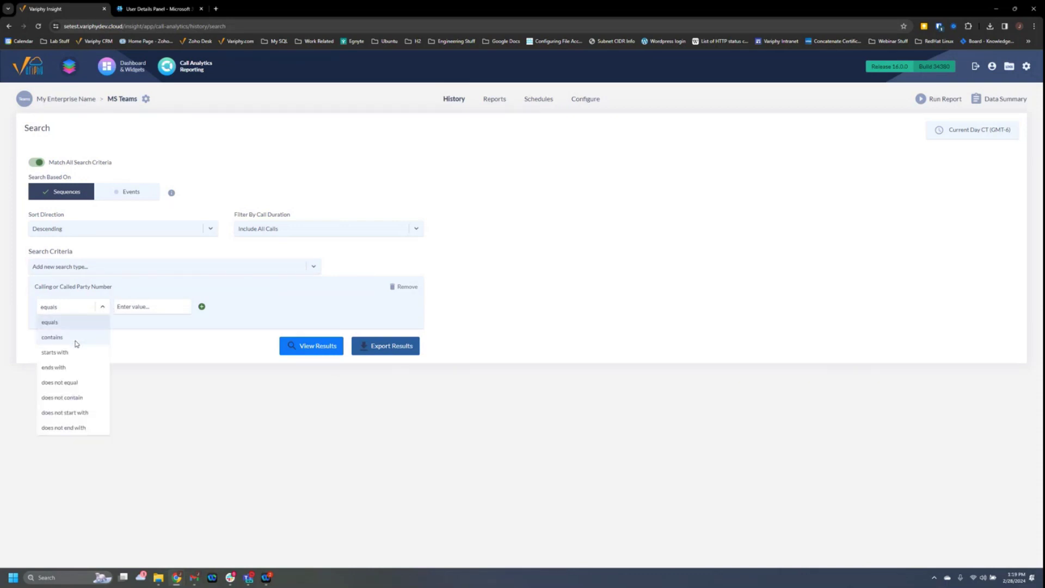
{"action": "left_click", "coordinate": [53, 367]}
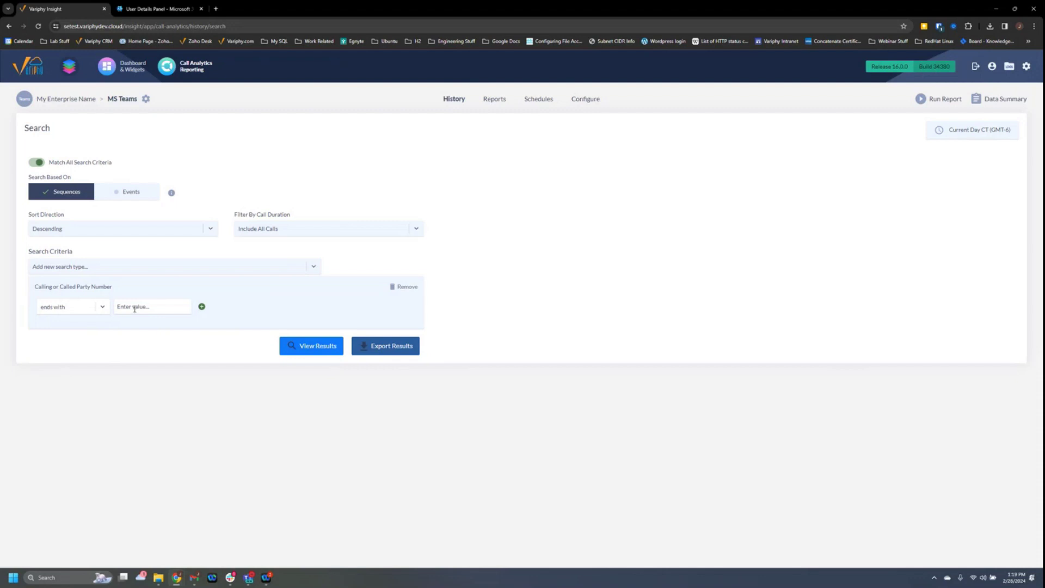
{"action": "left_click", "coordinate": [135, 308]}
{"action": "type", "text": "3109695"}
Try the equals match, then revert to ends with and refill the phone number from suggestions.
{"action": "left_click", "coordinate": [105, 313]}
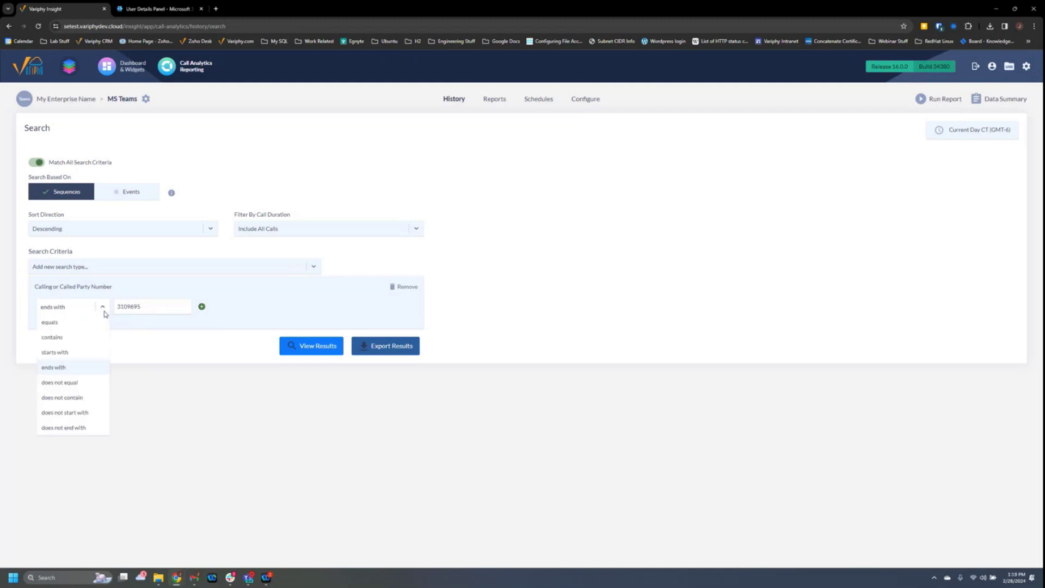
{"action": "left_click", "coordinate": [66, 323]}
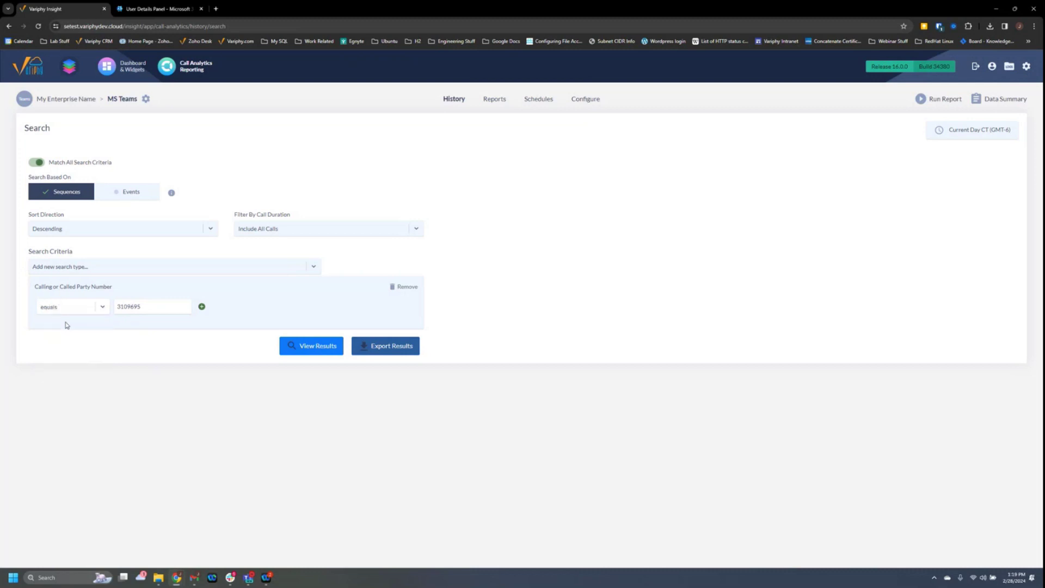
{"action": "left_click_drag", "start_coordinate": [151, 309], "coordinate": [98, 306]}
{"action": "type", "text": "XXXX"}
{"action": "left_click", "coordinate": [103, 309]}
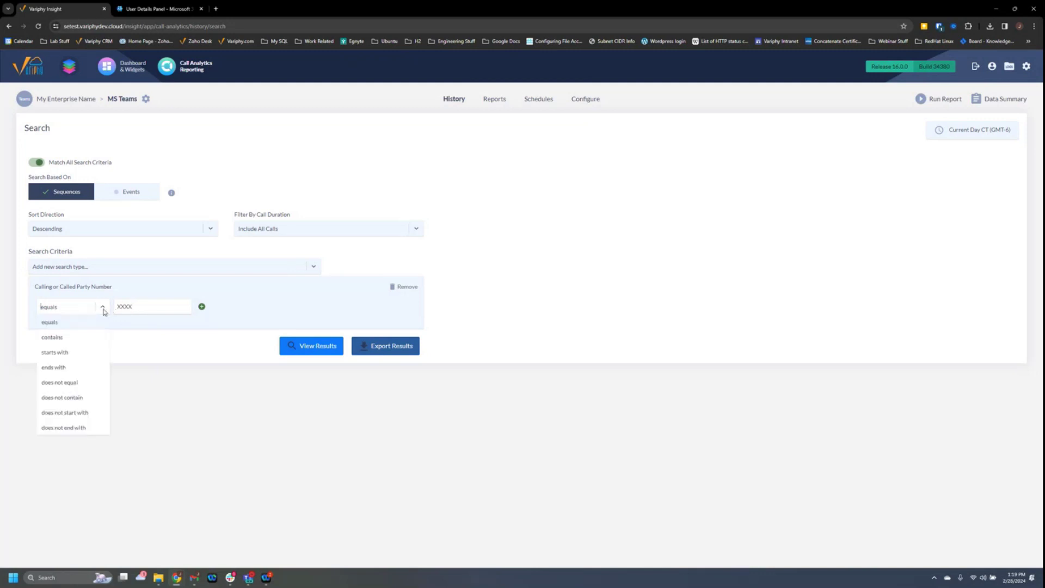
{"action": "left_click", "coordinate": [68, 367]}
{"action": "left_click", "coordinate": [149, 312]}
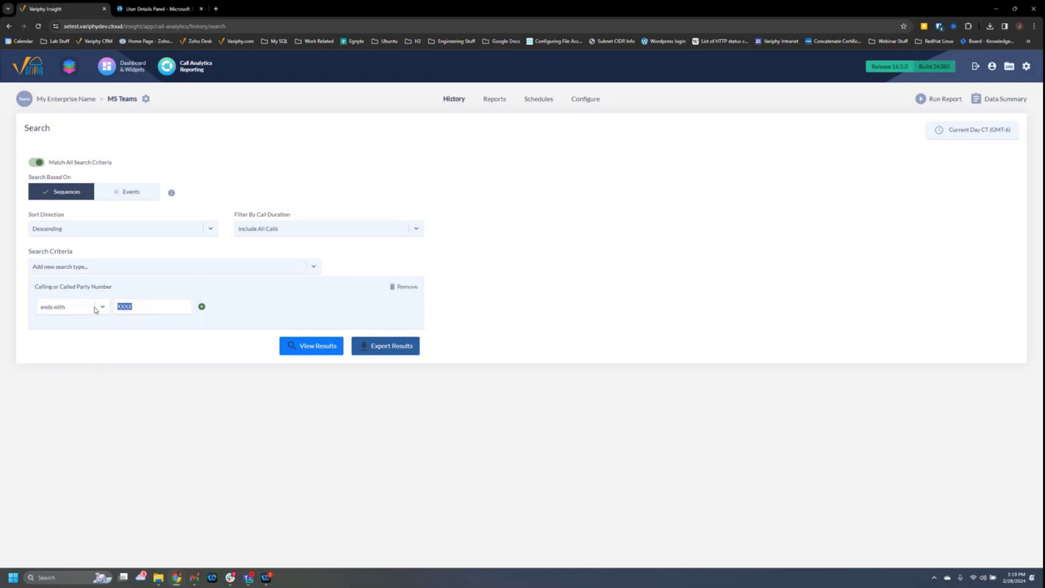
{"action": "left_click", "coordinate": [127, 306]}
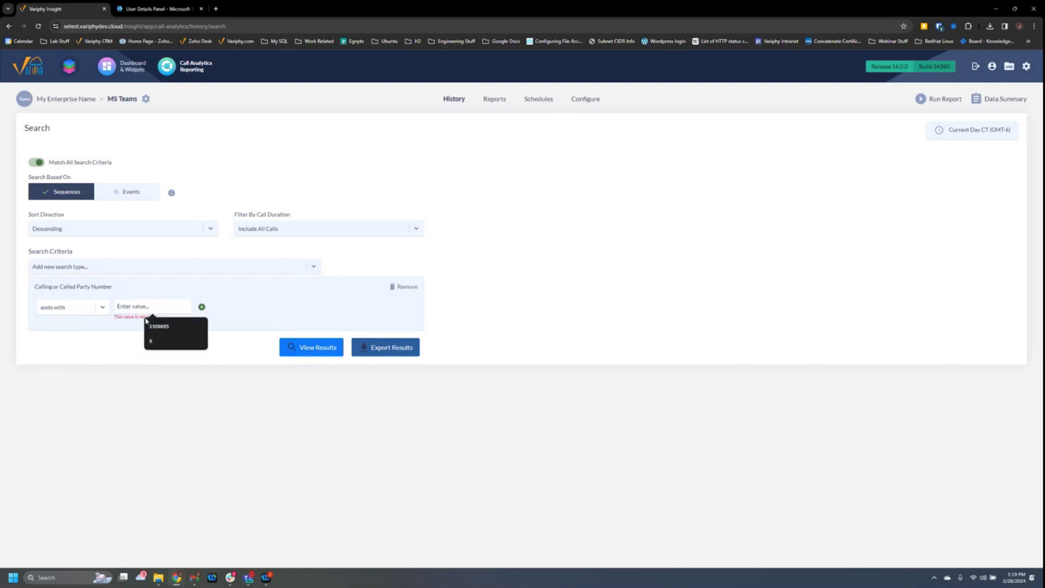
{"action": "left_click", "coordinate": [151, 335]}
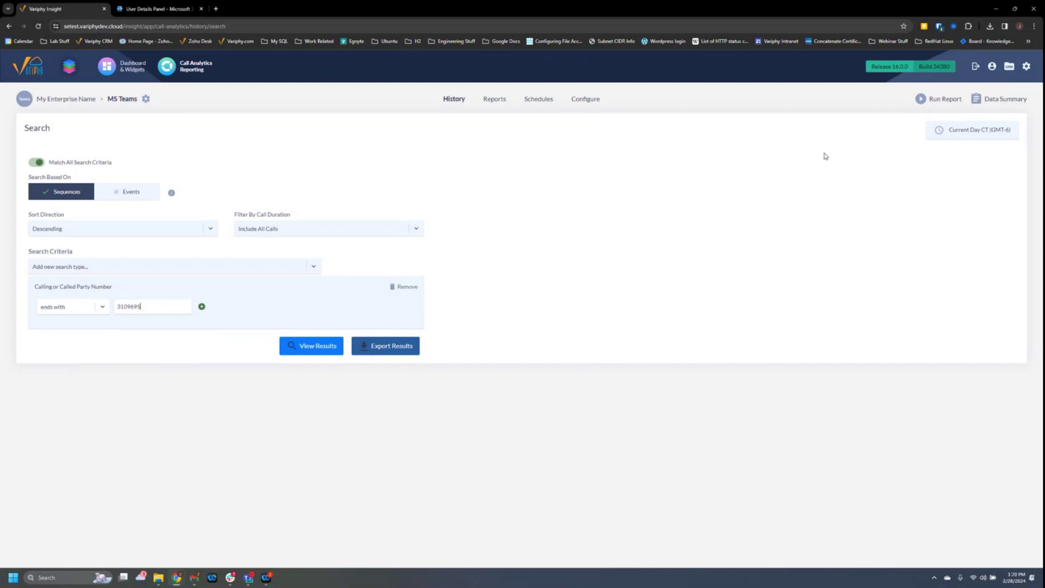
Set the search time window to Previous Week and apply it.
{"action": "left_click", "coordinate": [953, 132]}
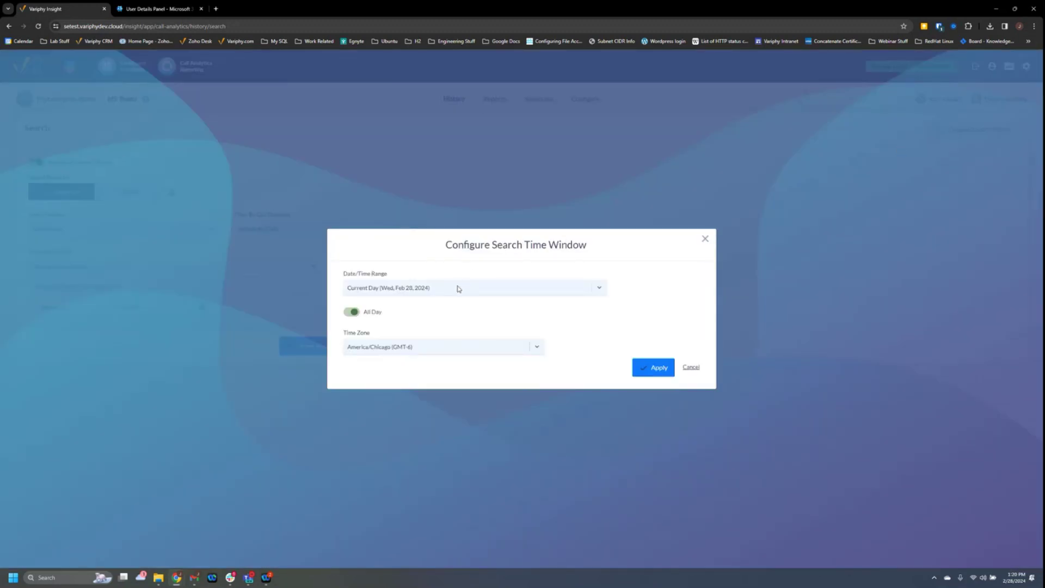
{"action": "left_click", "coordinate": [456, 288]}
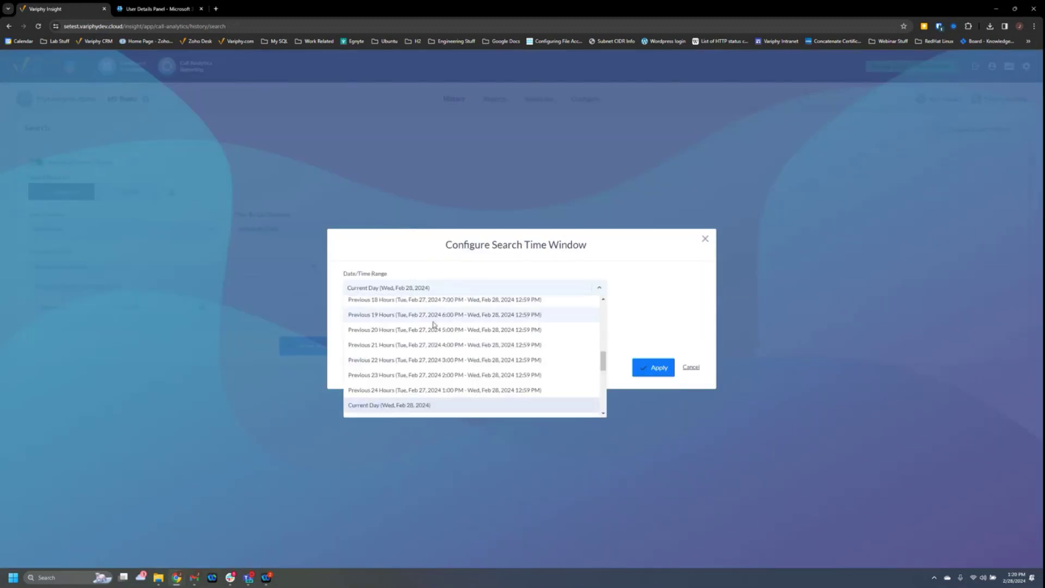
{"action": "scroll", "coordinate": [428, 340], "scroll_direction": "down", "scroll_amount": 3}
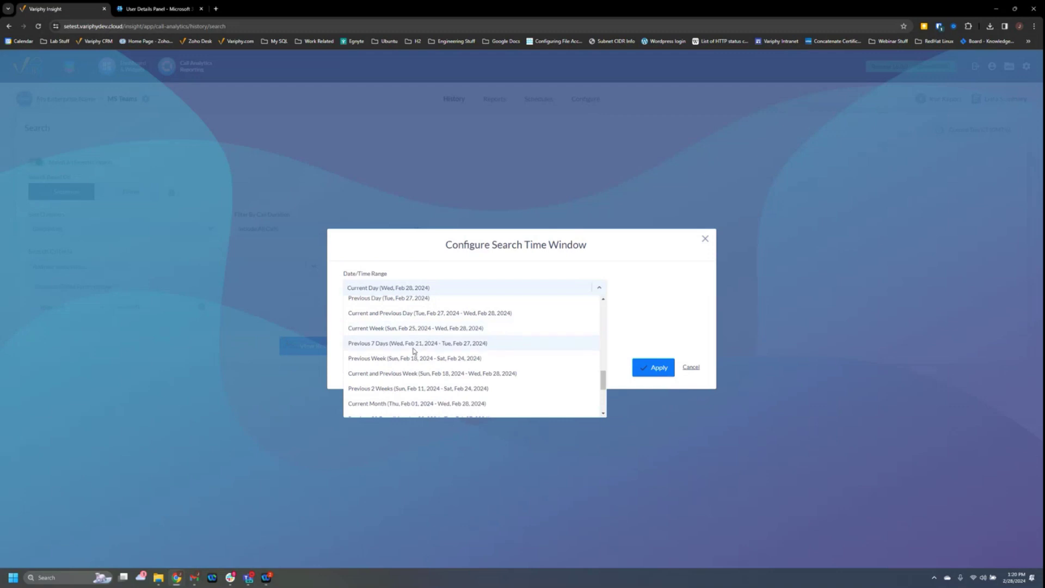
{"action": "left_click", "coordinate": [409, 359]}
{"action": "left_click", "coordinate": [651, 390]}
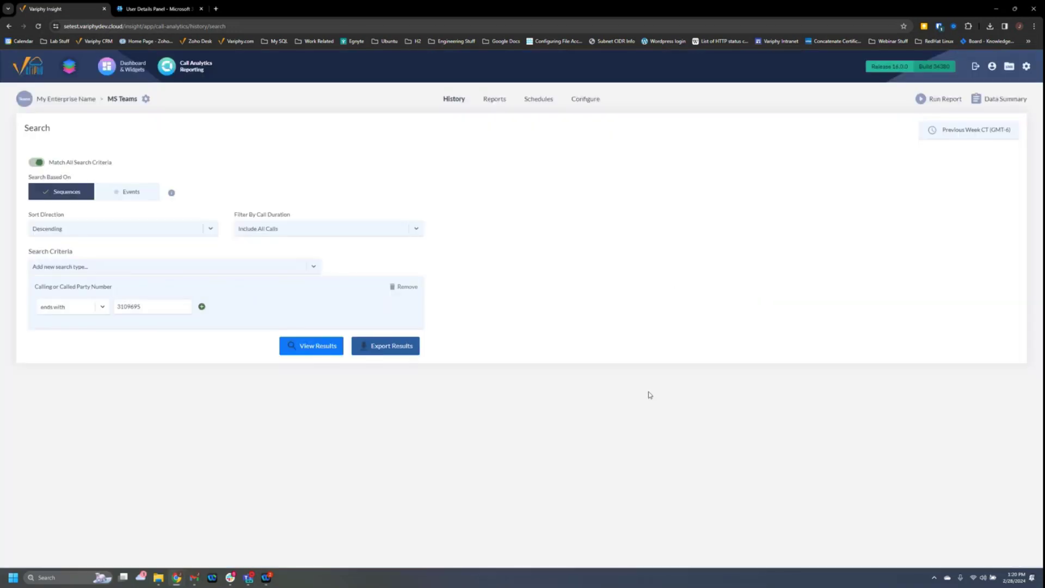
Run the search and expand the Feb 22 4:18 PM call into its individual legs.
{"action": "left_click", "coordinate": [312, 346]}
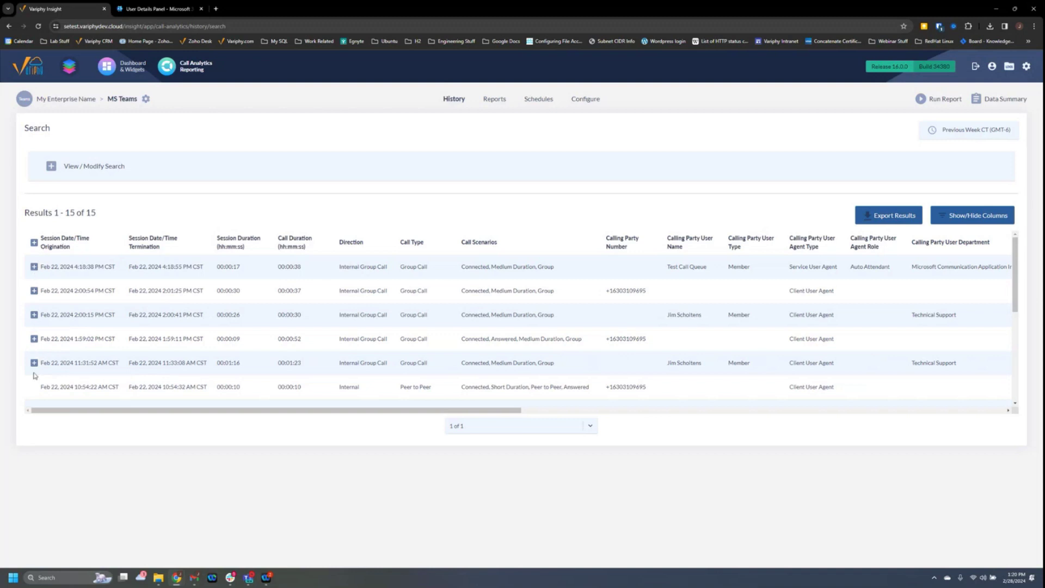
{"action": "scroll", "coordinate": [42, 385], "scroll_direction": "down", "scroll_amount": 1}
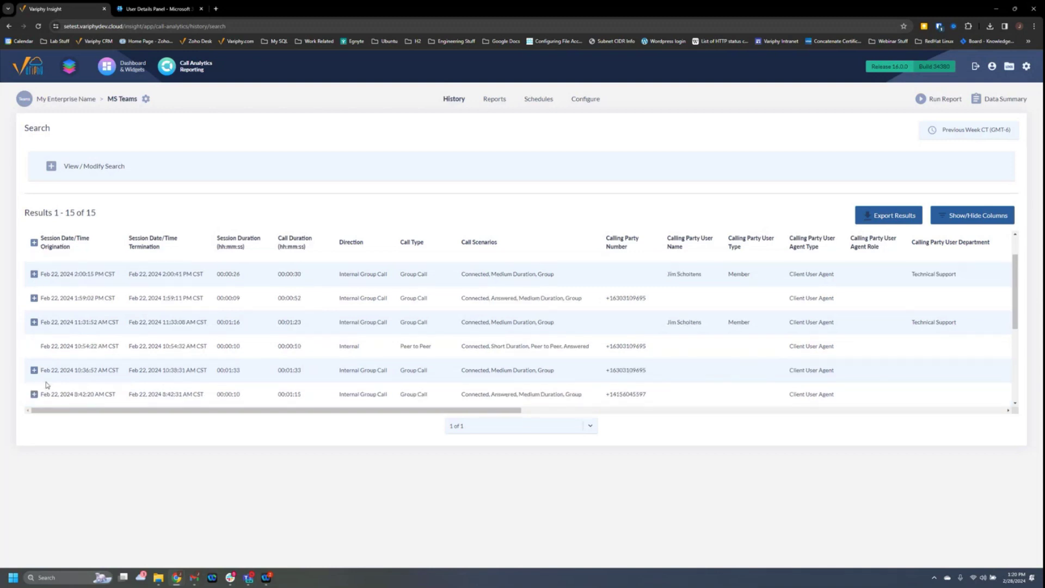
{"action": "scroll", "coordinate": [46, 385], "scroll_direction": "up", "scroll_amount": 1}
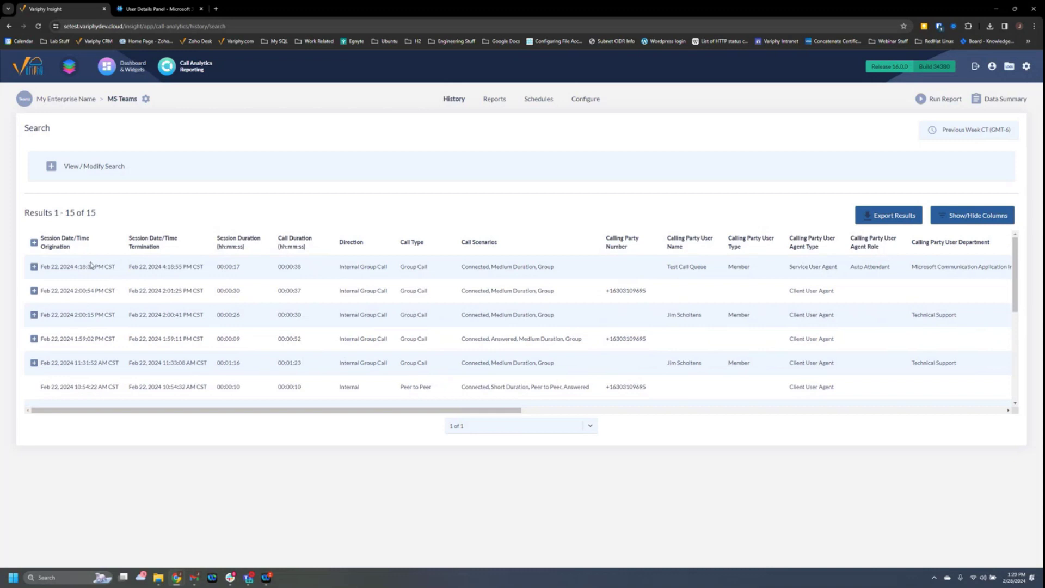
{"action": "left_click", "coordinate": [34, 267]}
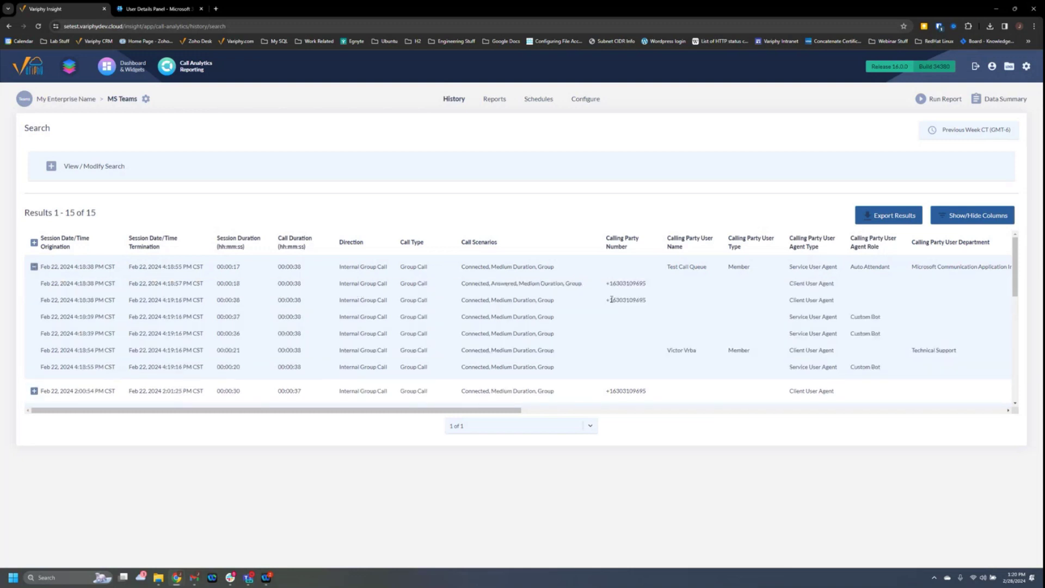
Highlight the calling party numbers, Auto Attendant role and user names across the call legs.
{"action": "left_click_drag", "start_coordinate": [610, 300], "coordinate": [648, 300]}
{"action": "left_click_drag", "start_coordinate": [852, 267], "coordinate": [897, 273]}
{"action": "left_click_drag", "start_coordinate": [624, 282], "coordinate": [649, 286]}
{"action": "left_click_drag", "start_coordinate": [667, 352], "coordinate": [700, 357]}
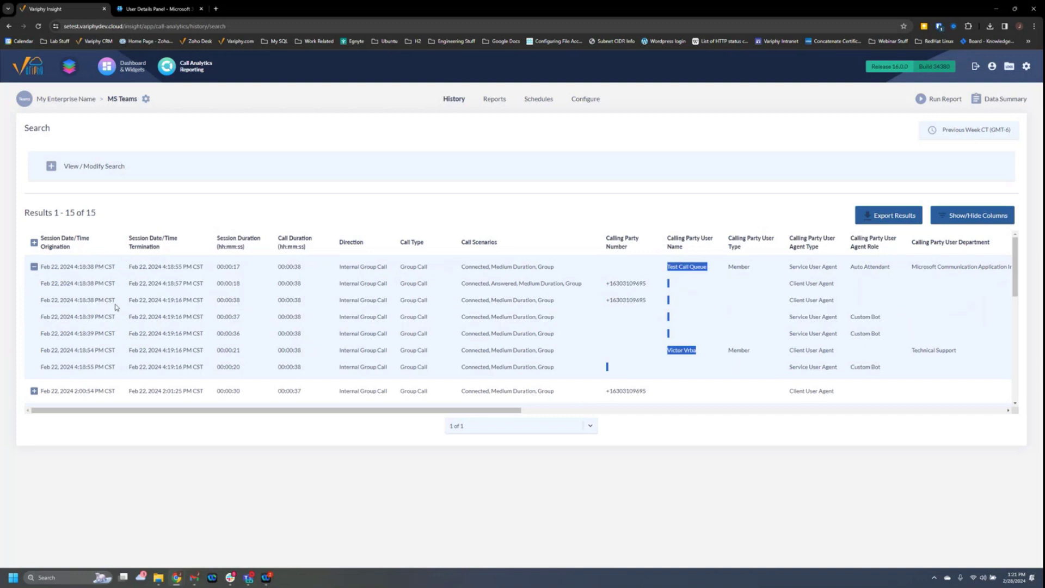
{"action": "left_click", "coordinate": [114, 283]}
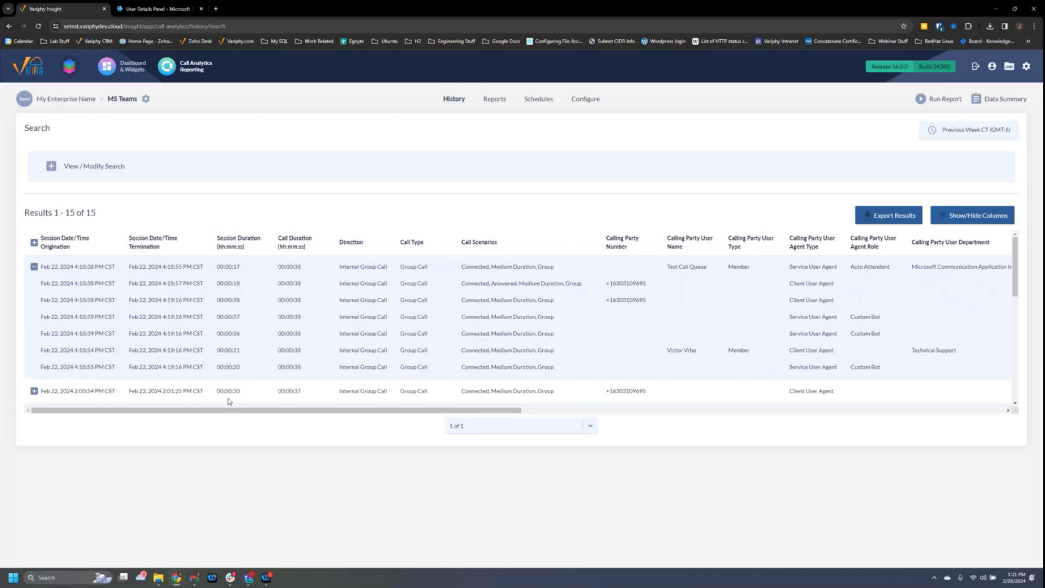
{"action": "left_click_drag", "start_coordinate": [261, 411], "coordinate": [765, 420]}
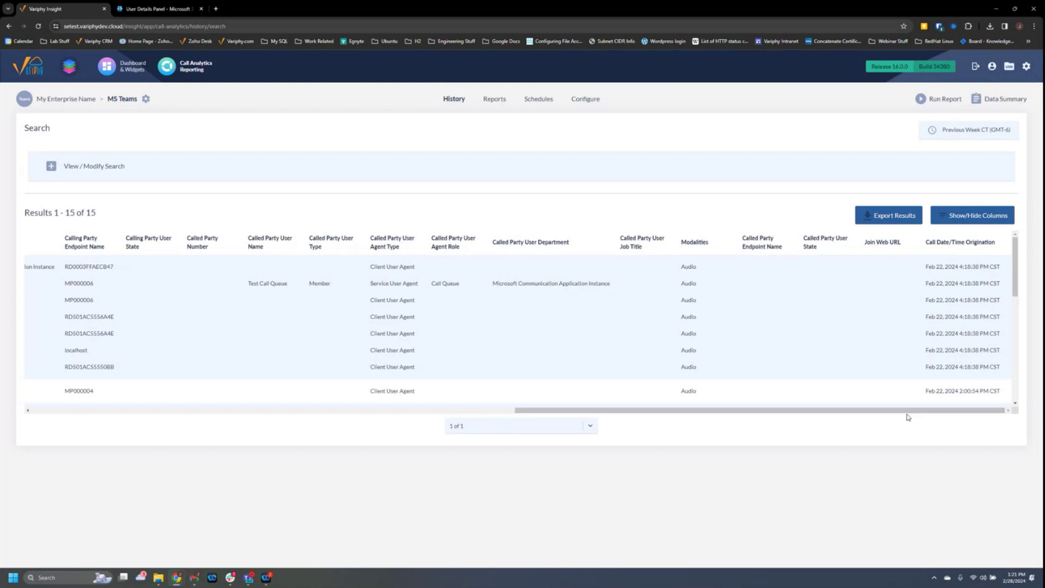
{"action": "left_click_drag", "start_coordinate": [897, 417], "coordinate": [1004, 323]}
{"action": "scroll", "coordinate": [1004, 323], "scroll_direction": "up", "scroll_amount": 5}
{"action": "left_click_drag", "start_coordinate": [816, 411], "coordinate": [272, 404]}
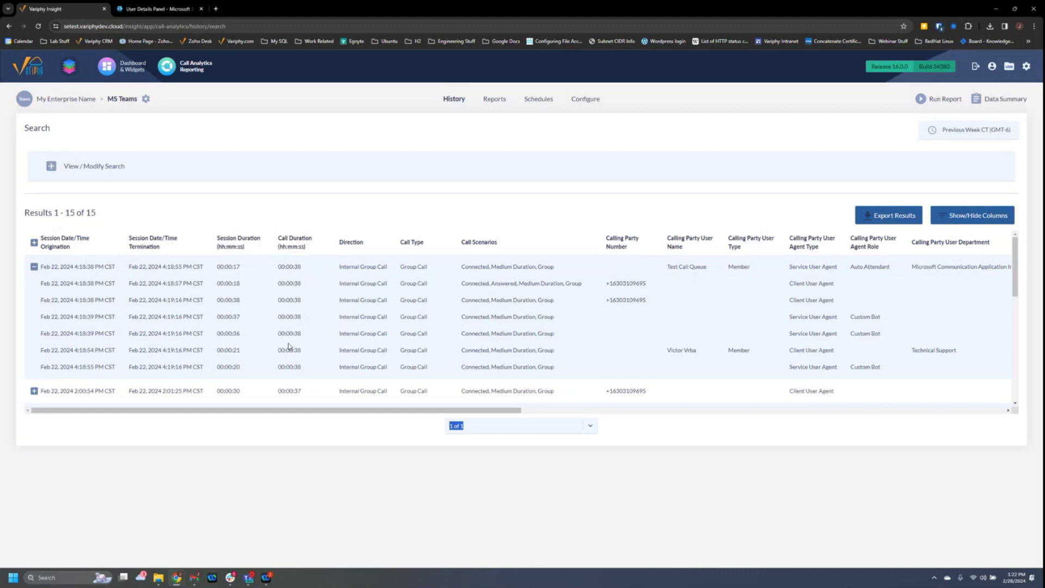
{"action": "scroll", "coordinate": [291, 338], "scroll_direction": "down", "scroll_amount": 3}
{"action": "scroll", "coordinate": [290, 332], "scroll_direction": "up", "scroll_amount": 3}
{"action": "scroll", "coordinate": [616, 373], "scroll_direction": "down", "scroll_amount": 1}
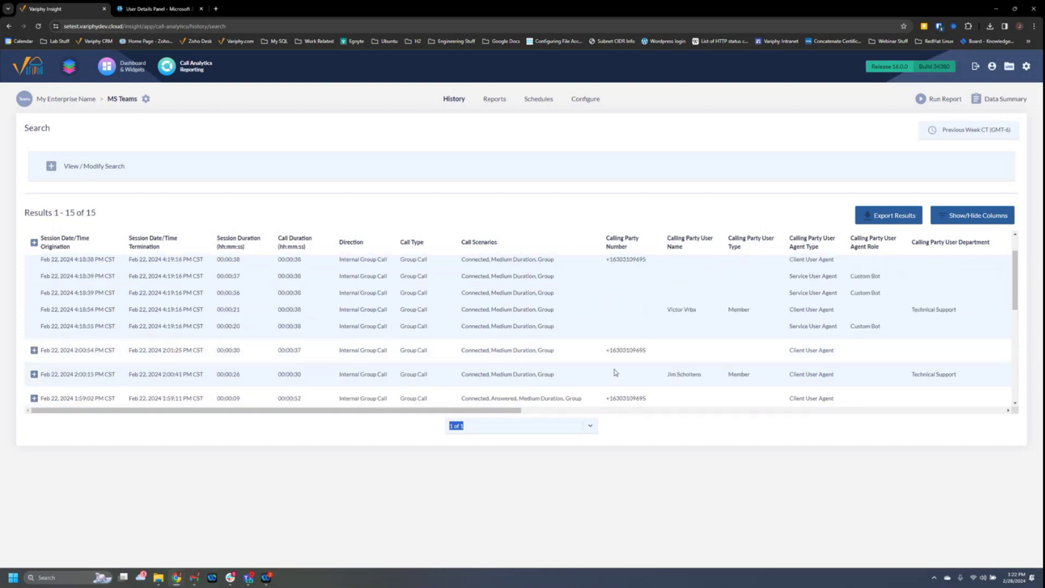
{"action": "scroll", "coordinate": [666, 329], "scroll_direction": "down", "scroll_amount": 5}
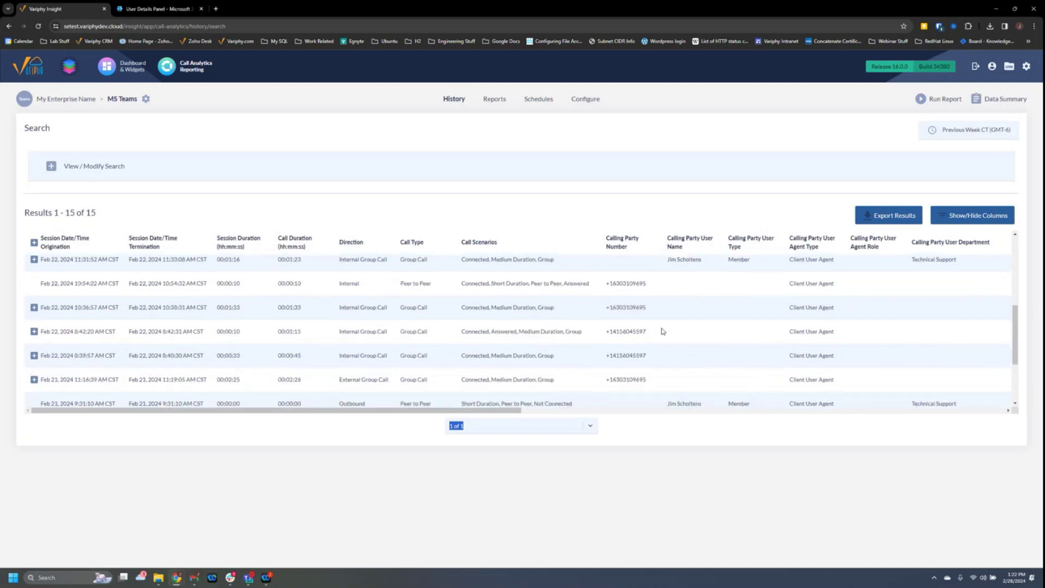
{"action": "scroll", "coordinate": [272, 313], "scroll_direction": "down", "scroll_amount": 2}
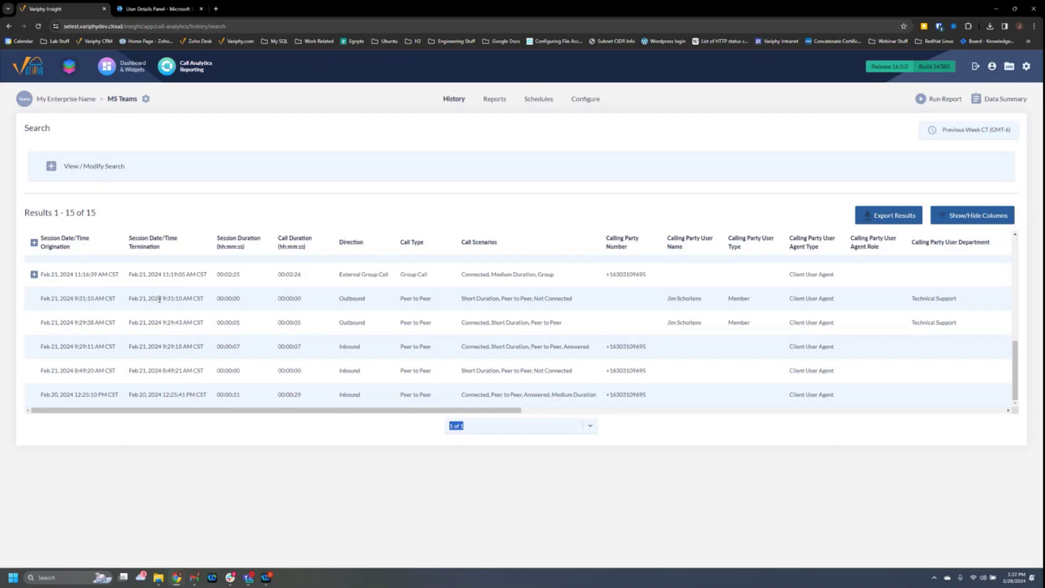
{"action": "scroll", "coordinate": [305, 303], "scroll_direction": "up", "scroll_amount": 3}
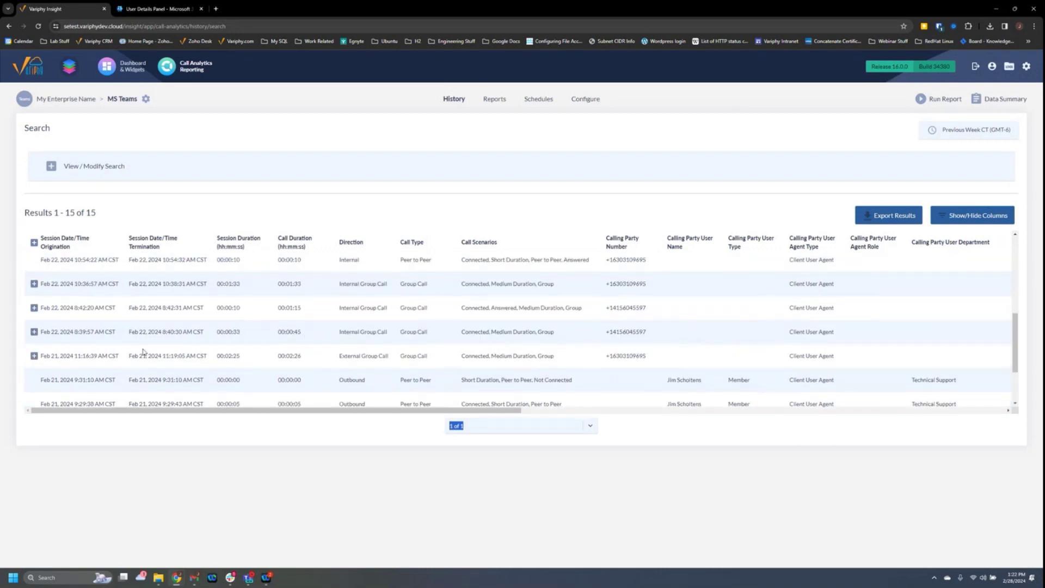
{"action": "left_click", "coordinate": [34, 355]}
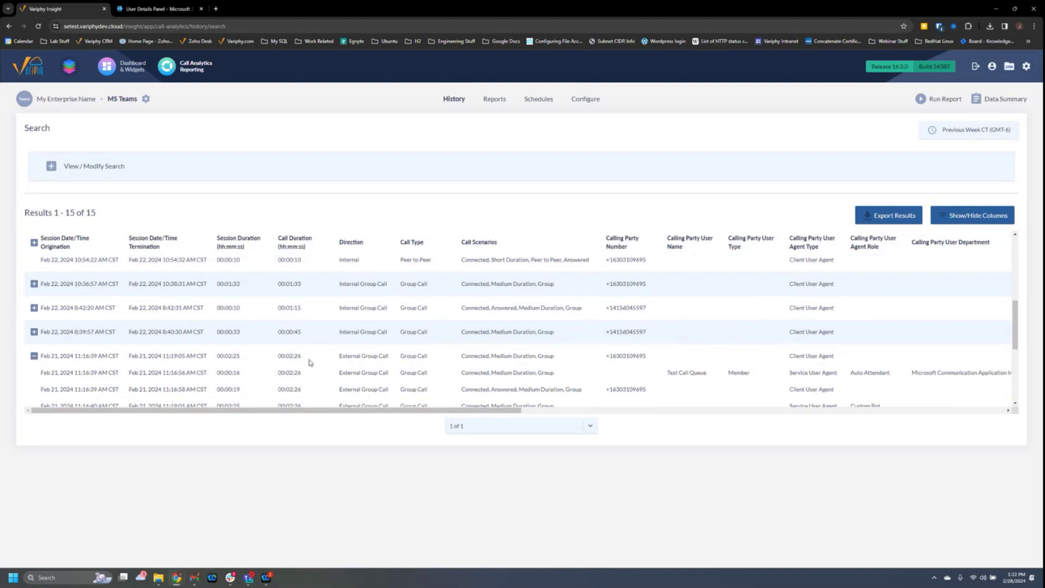
{"action": "left_click", "coordinate": [33, 355]}
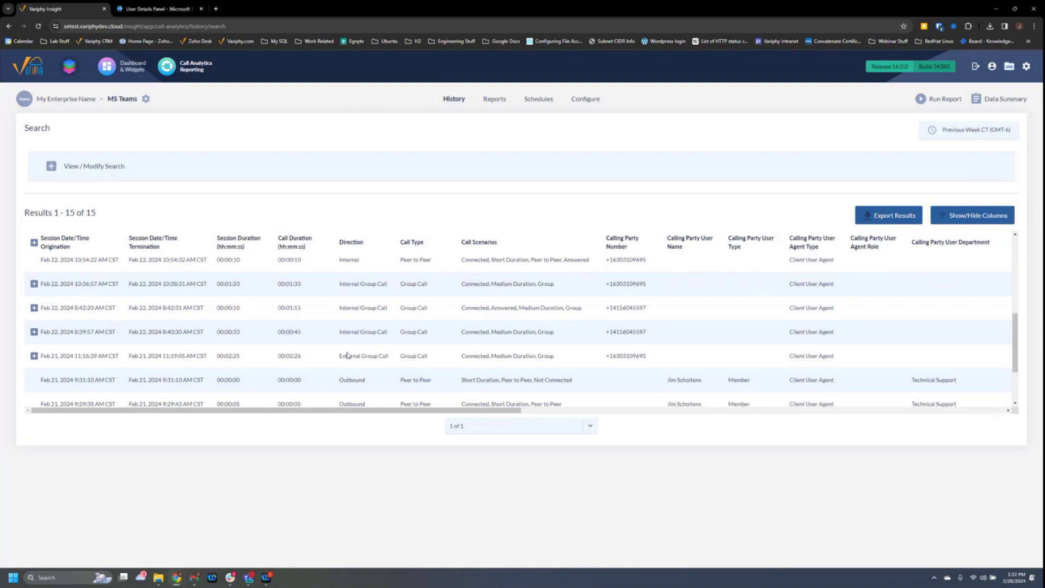
{"action": "scroll", "coordinate": [350, 351], "scroll_direction": "down", "scroll_amount": 1}
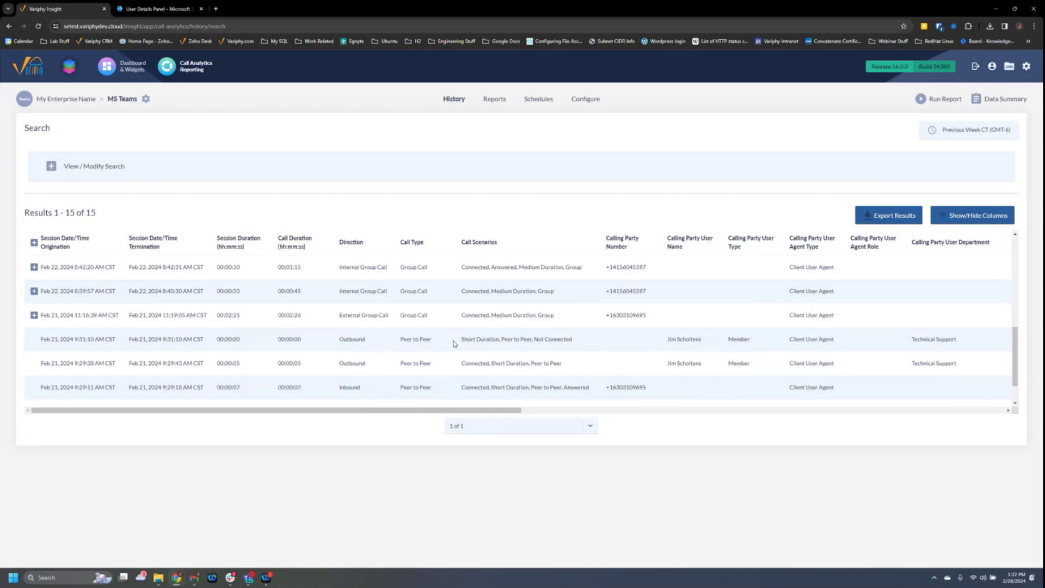
{"action": "left_click_drag", "start_coordinate": [677, 339], "coordinate": [696, 340]}
{"action": "left_click_drag", "start_coordinate": [517, 410], "coordinate": [688, 413]}
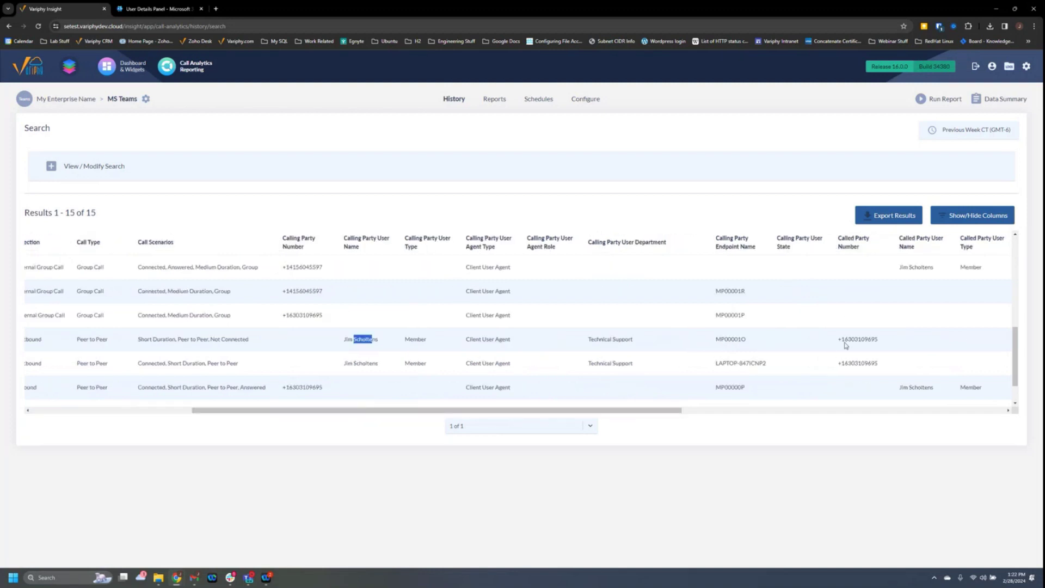
{"action": "left_click_drag", "start_coordinate": [844, 339], "coordinate": [874, 342]}
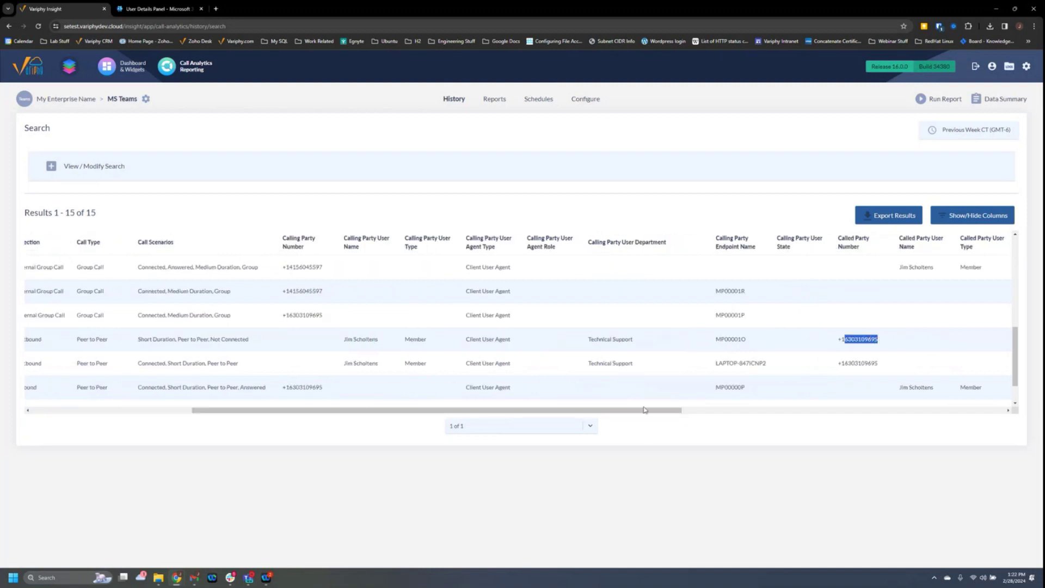
{"action": "left_click_drag", "start_coordinate": [645, 412], "coordinate": [533, 399]}
{"action": "scroll", "coordinate": [534, 381], "scroll_direction": "down", "scroll_amount": 2}
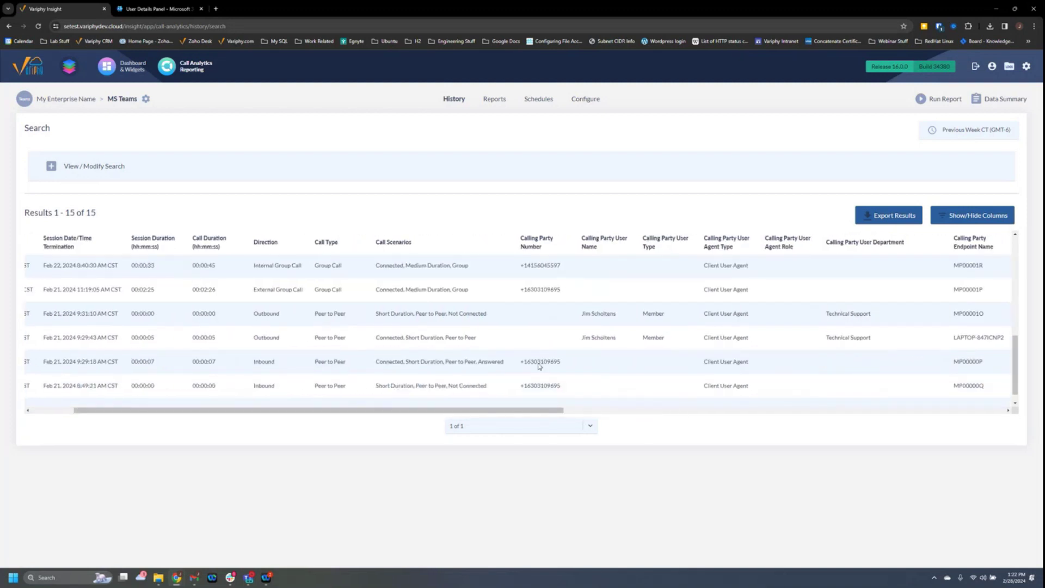
{"action": "left_click_drag", "start_coordinate": [530, 346], "coordinate": [553, 346]}
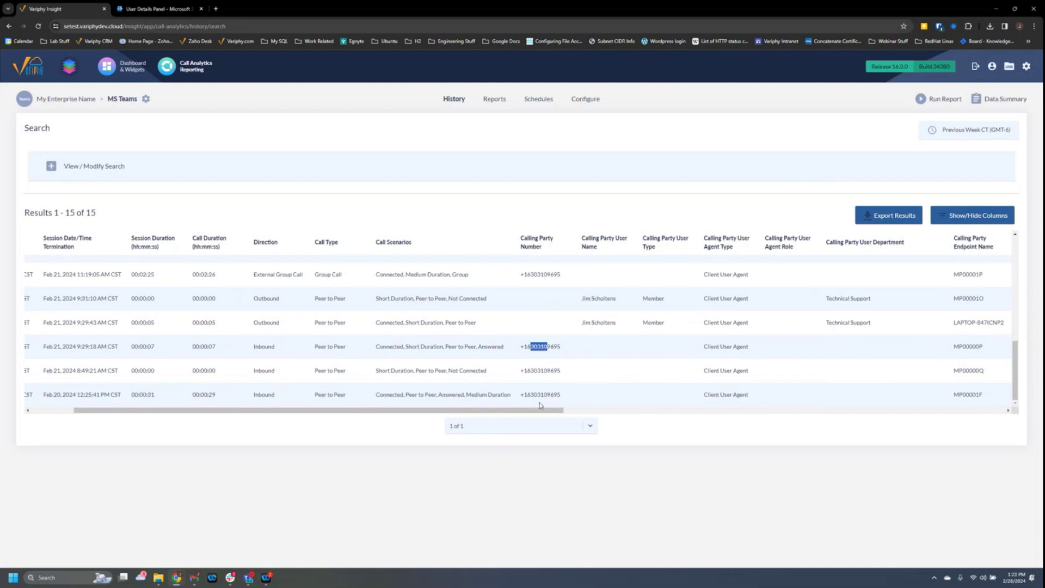
{"action": "left_click_drag", "start_coordinate": [540, 409], "coordinate": [678, 414]}
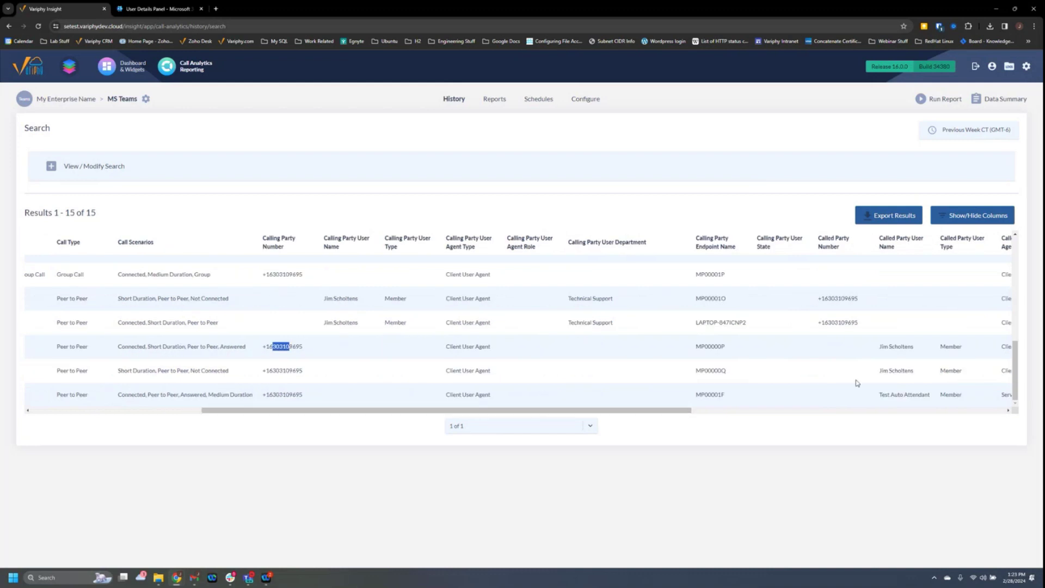
{"action": "left_click_drag", "start_coordinate": [874, 346], "coordinate": [906, 348]}
{"action": "left_click_drag", "start_coordinate": [557, 409], "coordinate": [336, 383]}
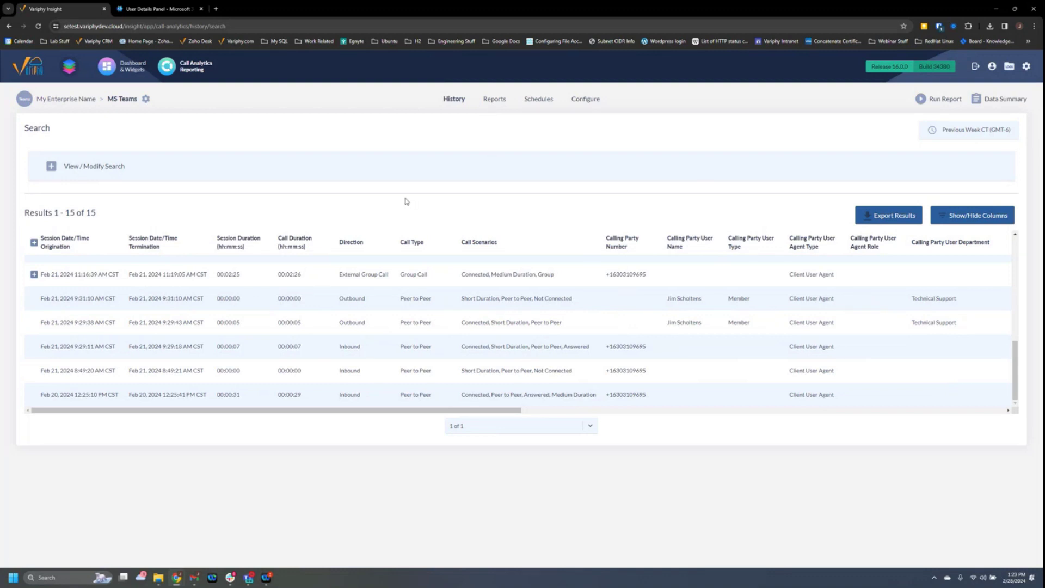
Open the call history export settings and toggle saving for future use on, then back off.
{"action": "left_click", "coordinate": [893, 220]}
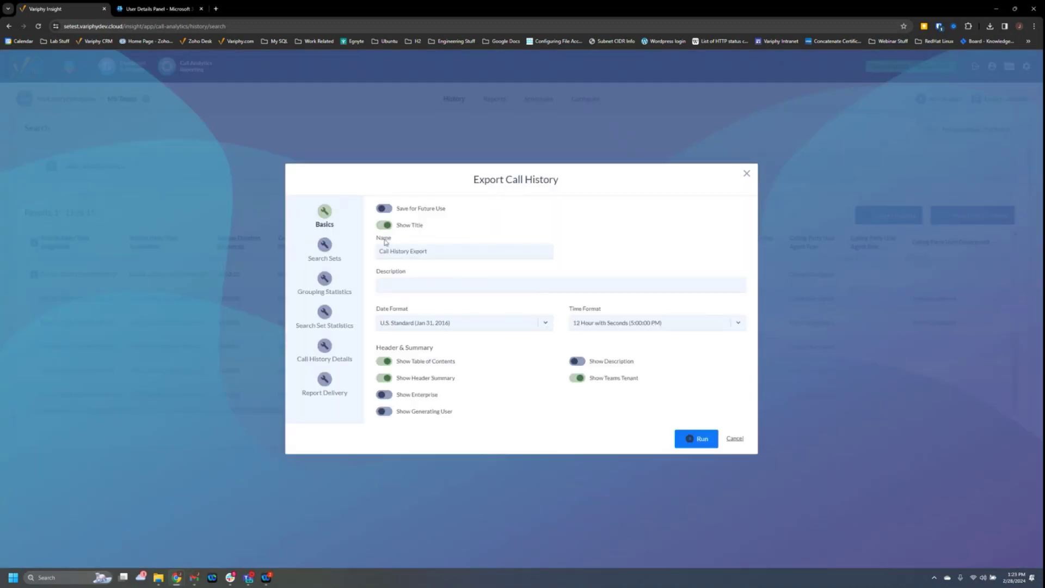
{"action": "left_click", "coordinate": [387, 211]}
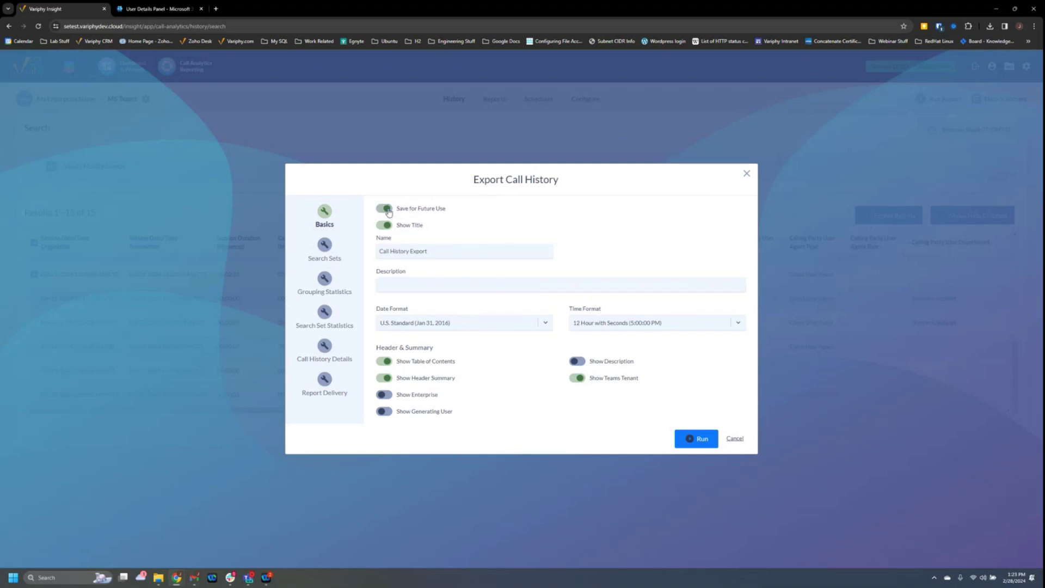
{"action": "triple_click", "coordinate": [414, 251]}
{"action": "left_click", "coordinate": [384, 208]}
Review the export's search set, grouping statistics, details and delivery settings, then cancel the export.
{"action": "left_click", "coordinate": [325, 246]}
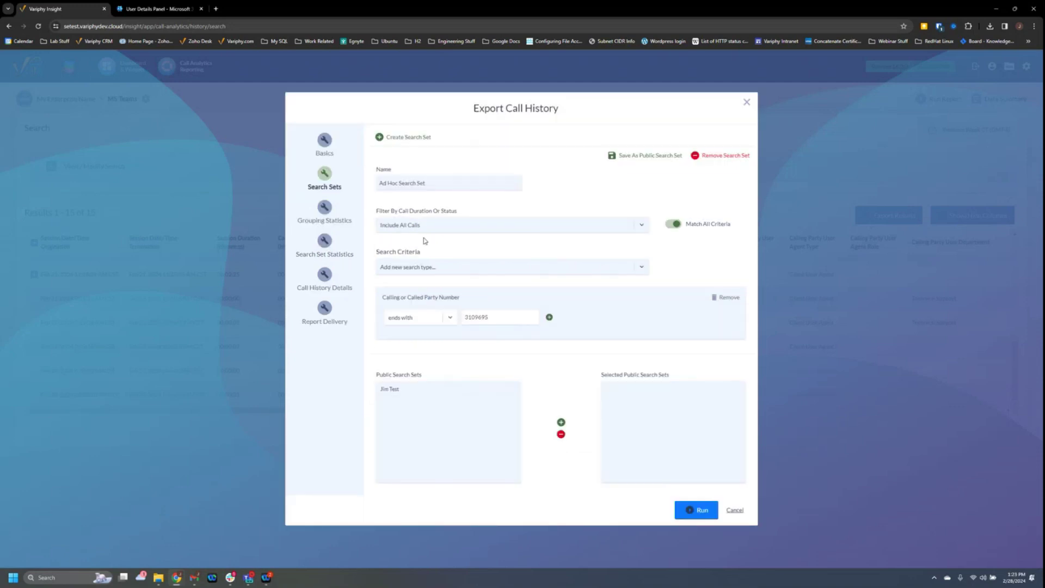
{"action": "left_click_drag", "start_coordinate": [490, 316], "coordinate": [465, 317]}
{"action": "left_click", "coordinate": [325, 211]}
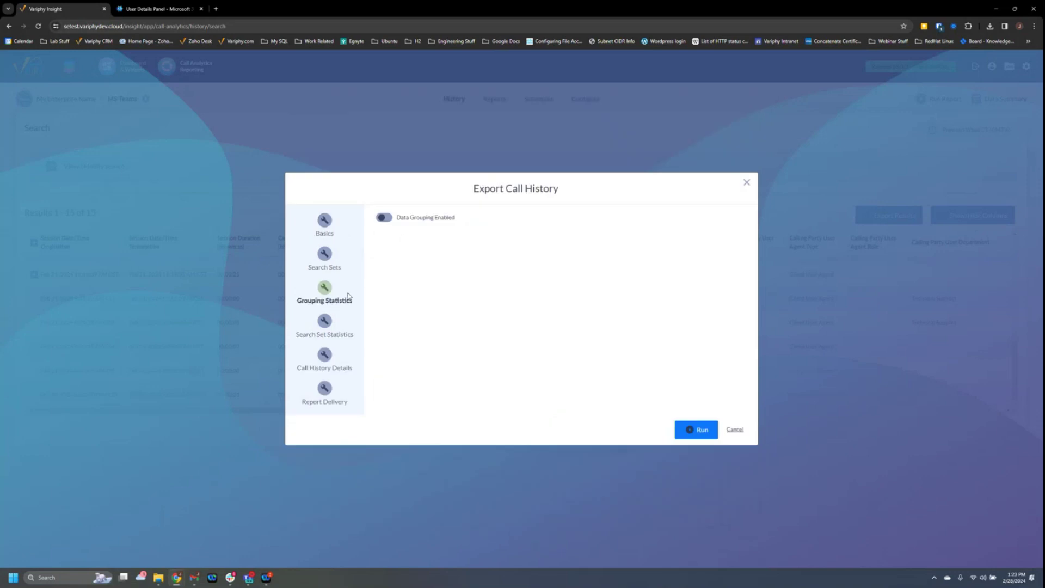
{"action": "left_click", "coordinate": [325, 359]}
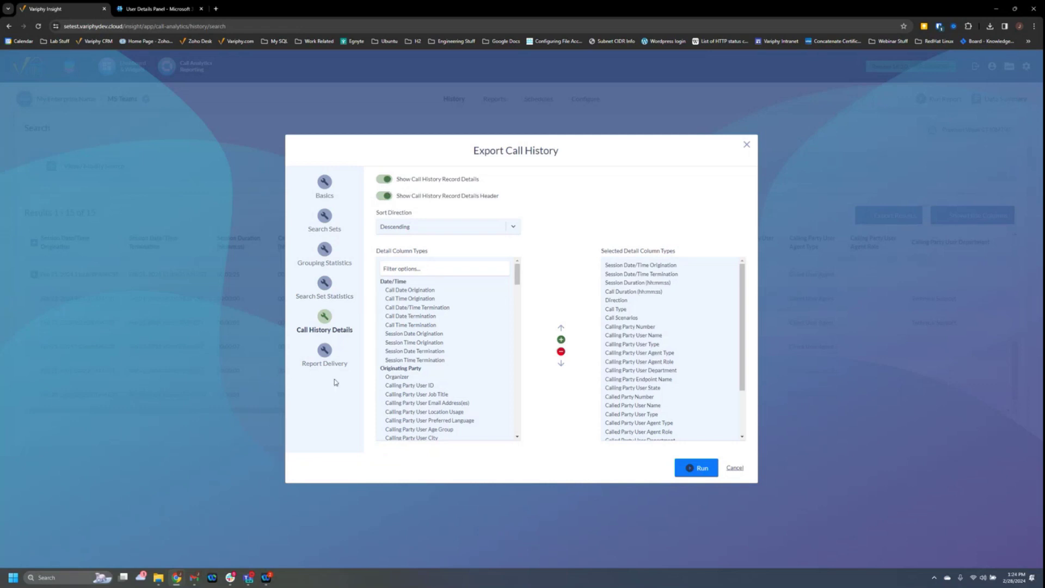
{"action": "left_click", "coordinate": [329, 363]}
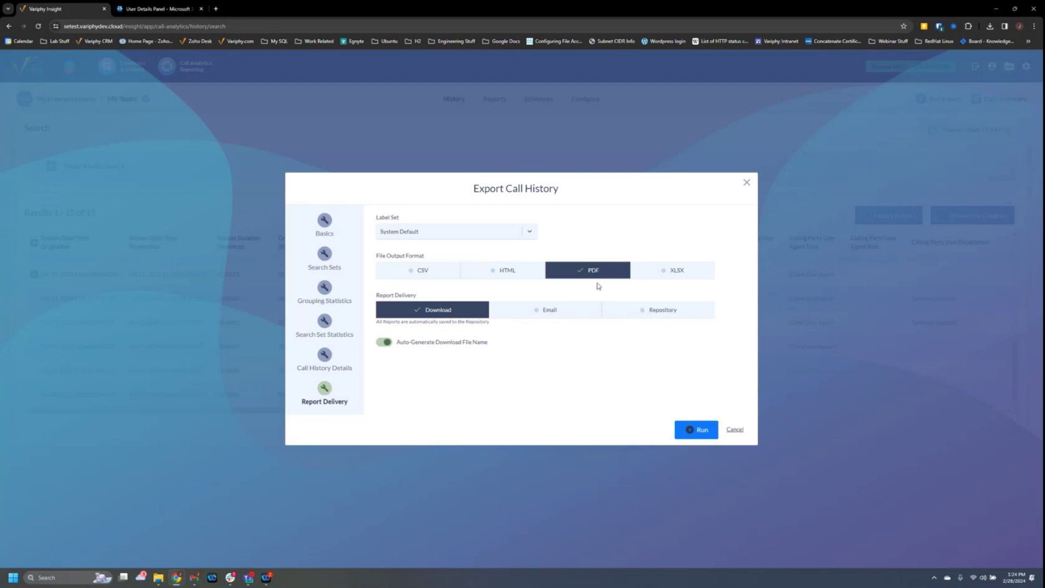
{"action": "left_click", "coordinate": [734, 429]}
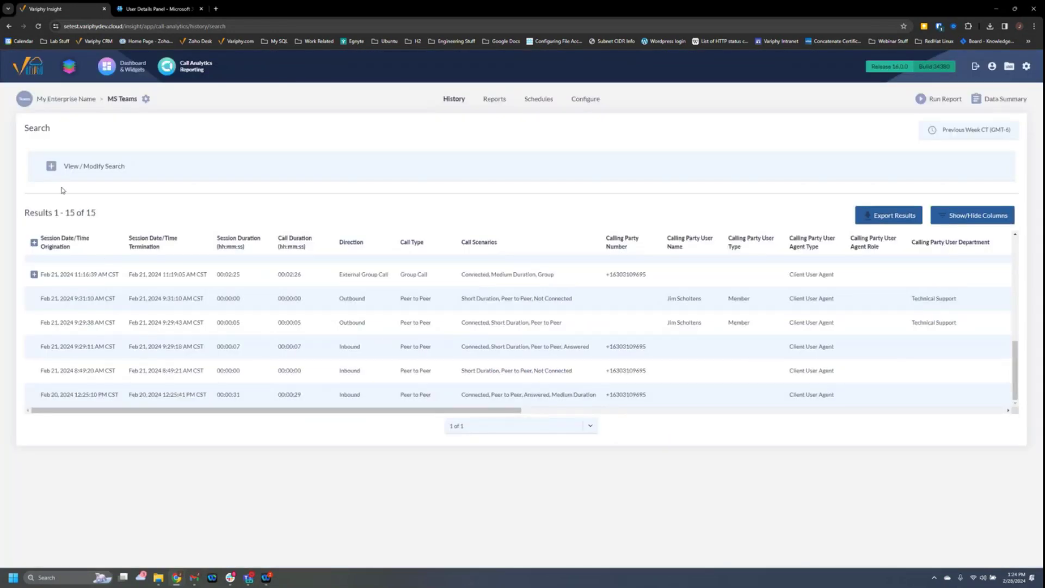
Remove the party number criterion and add a Calling or Called Party User criterion.
{"action": "left_click", "coordinate": [53, 167]}
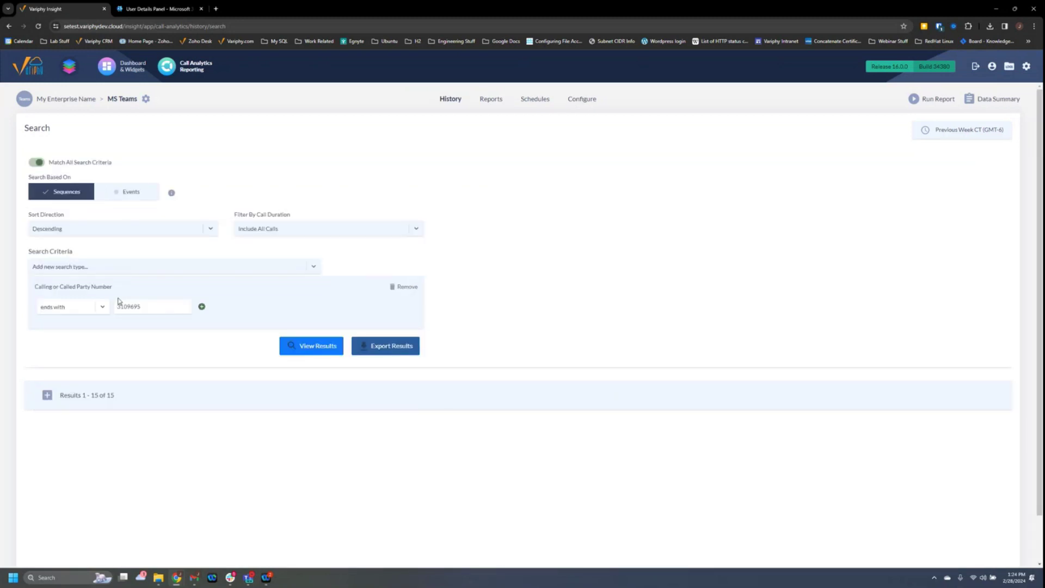
{"action": "left_click", "coordinate": [409, 287]}
{"action": "left_click", "coordinate": [165, 269]}
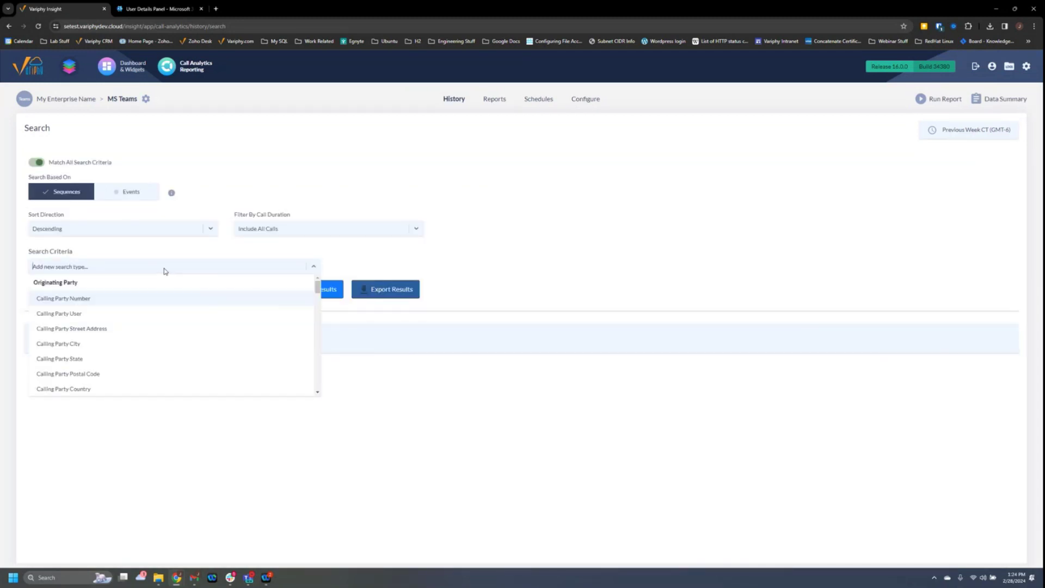
{"action": "type", "text": "er"}
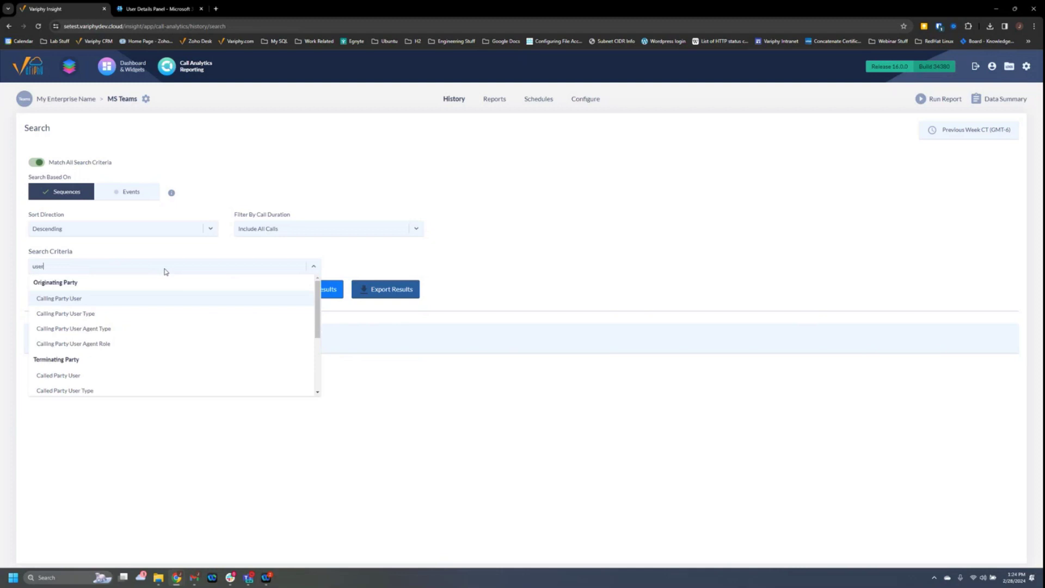
{"action": "scroll", "coordinate": [90, 334], "scroll_direction": "down", "scroll_amount": 3}
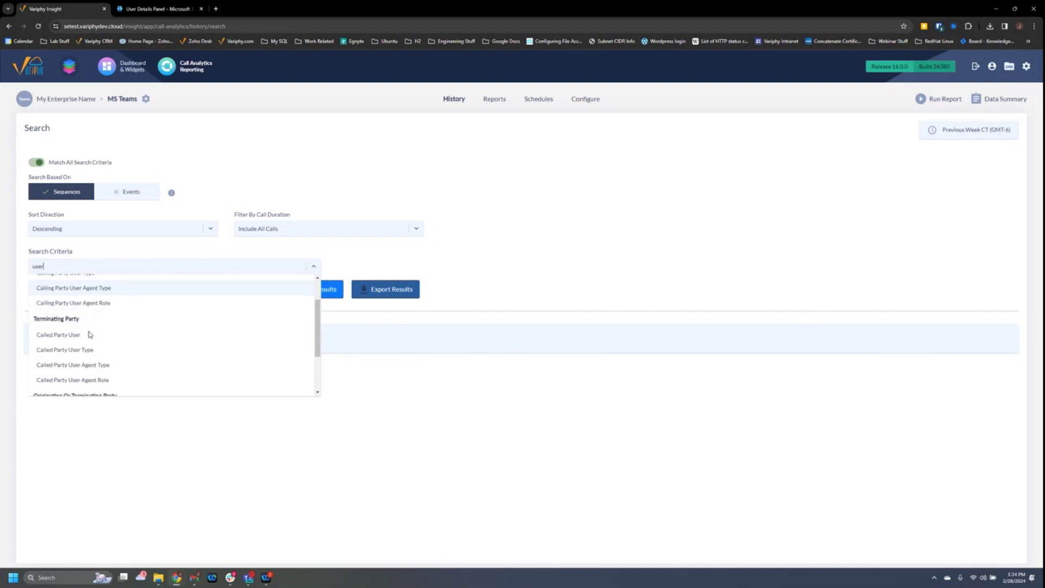
{"action": "scroll", "coordinate": [106, 339], "scroll_direction": "down", "scroll_amount": 1}
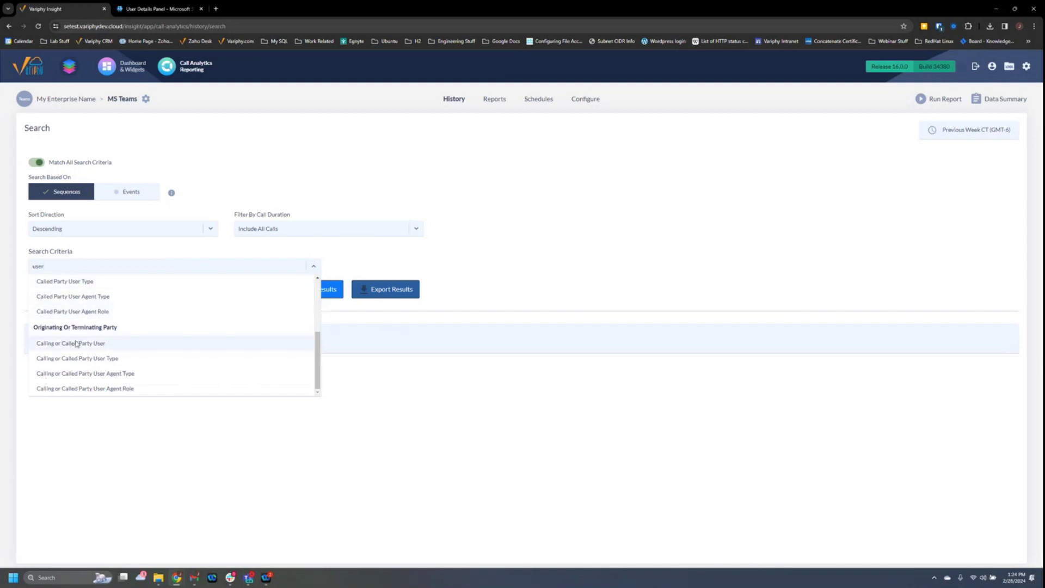
{"action": "left_click", "coordinate": [82, 343]}
{"action": "left_click", "coordinate": [343, 267]}
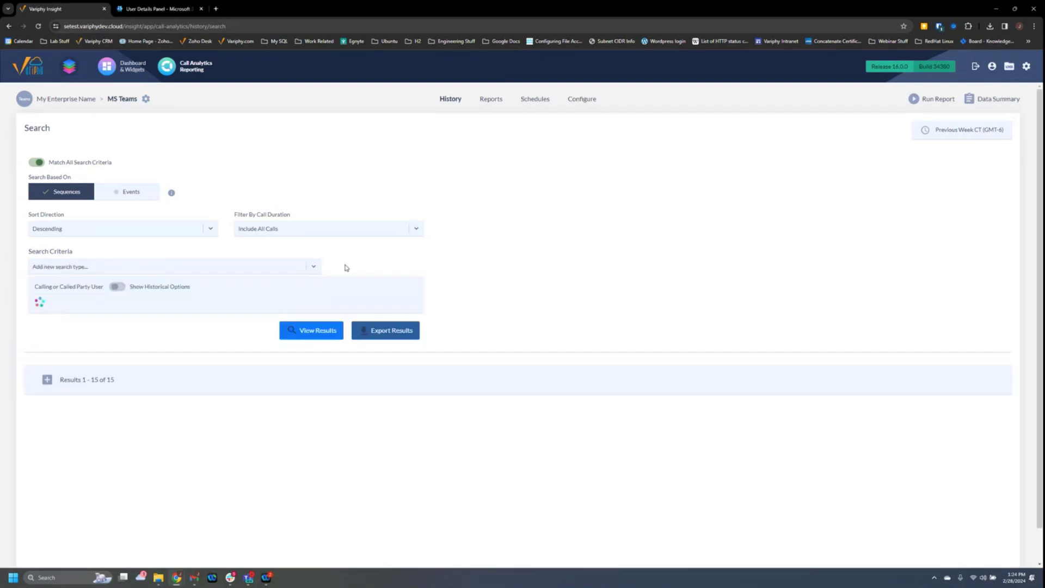
Pick two users as values for the Calling or Called Party User filter.
{"action": "left_click", "coordinate": [185, 305]}
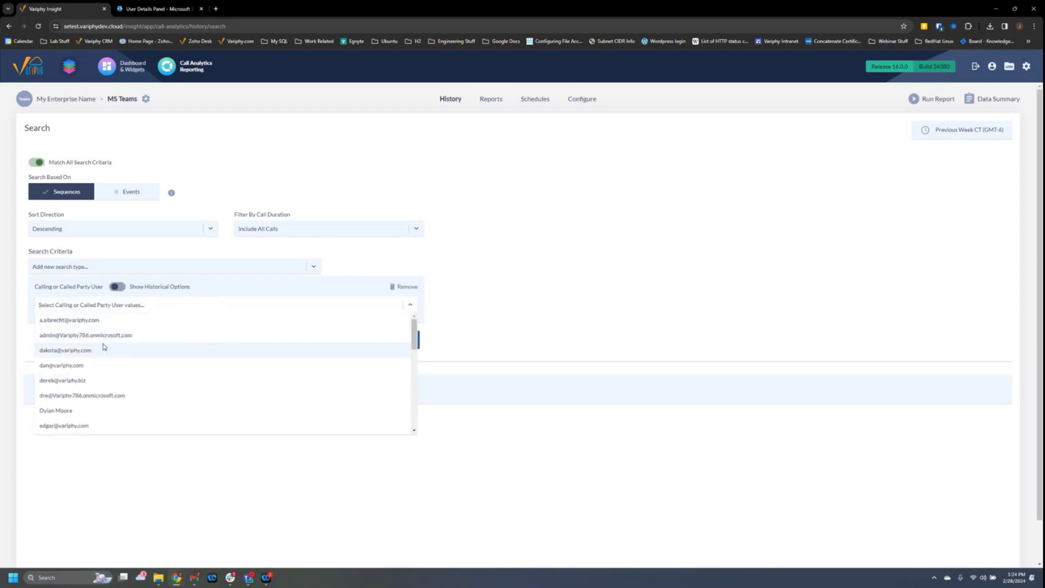
{"action": "left_click", "coordinate": [79, 380]}
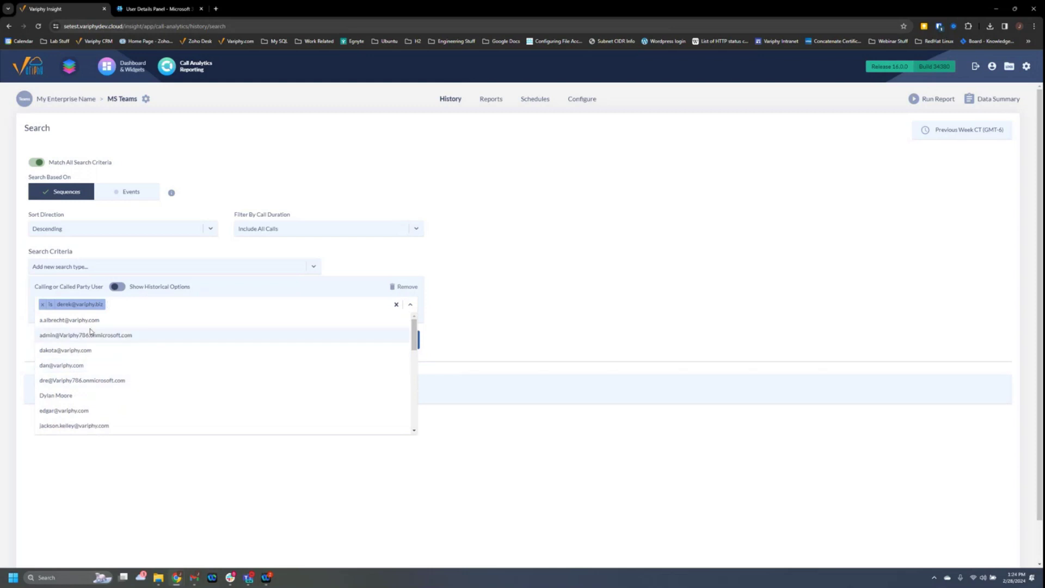
{"action": "scroll", "coordinate": [163, 351], "scroll_direction": "down", "scroll_amount": 3}
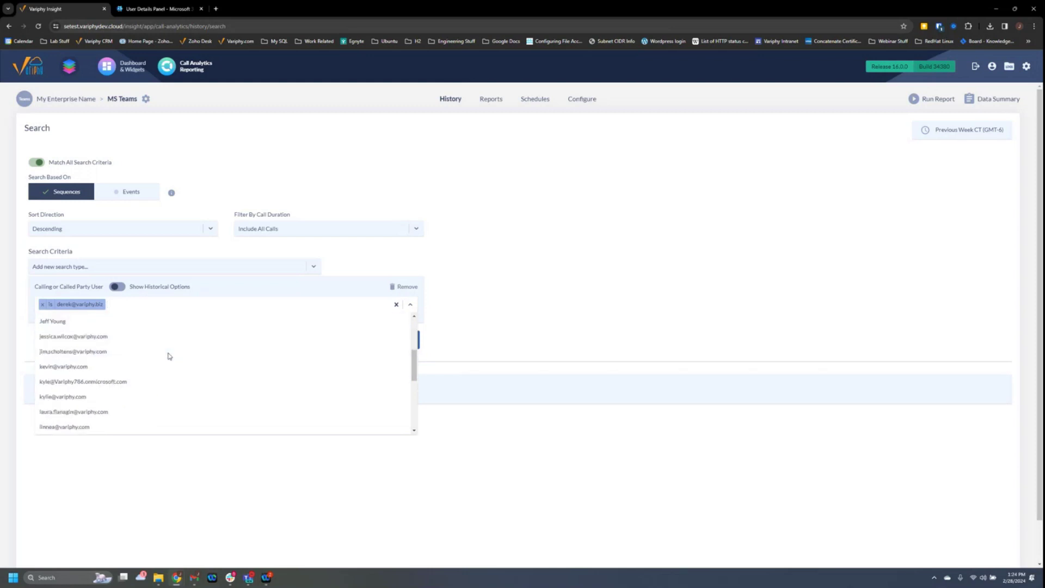
{"action": "scroll", "coordinate": [93, 401], "scroll_direction": "down", "scroll_amount": 5}
{"action": "left_click", "coordinate": [87, 411]}
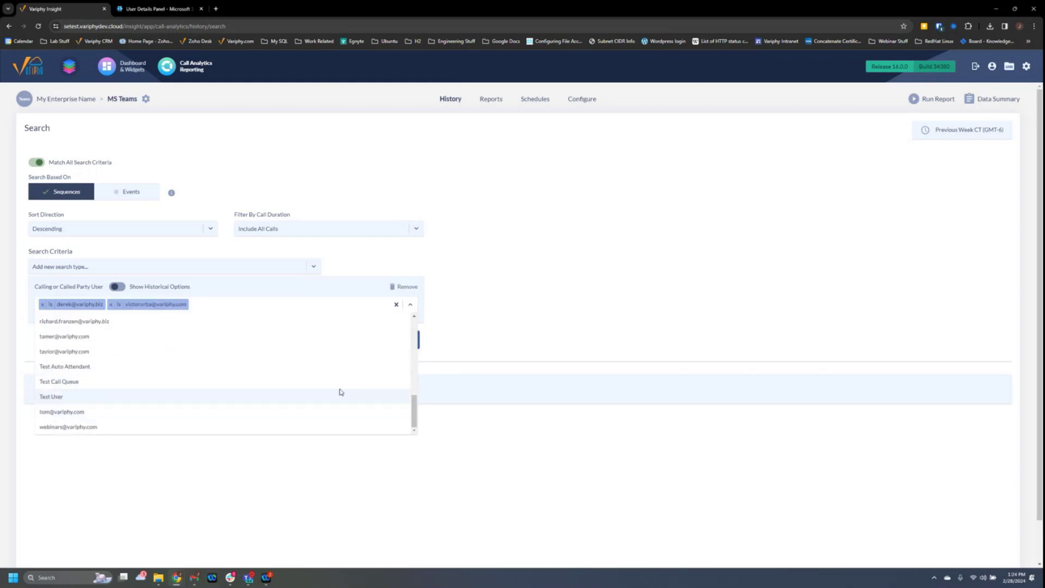
{"action": "left_click", "coordinate": [497, 324]}
Run the search and inspect the Calling and Called Party User Name values across the 10 results.
{"action": "left_click", "coordinate": [319, 341]}
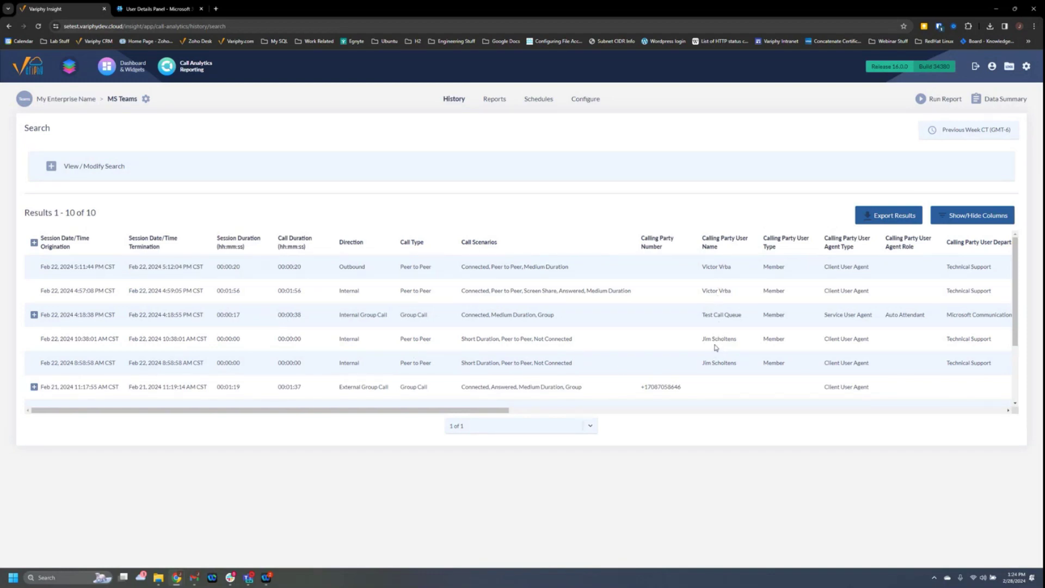
{"action": "left_click_drag", "start_coordinate": [712, 338], "coordinate": [737, 340]}
{"action": "left_click_drag", "start_coordinate": [501, 407], "coordinate": [667, 436]}
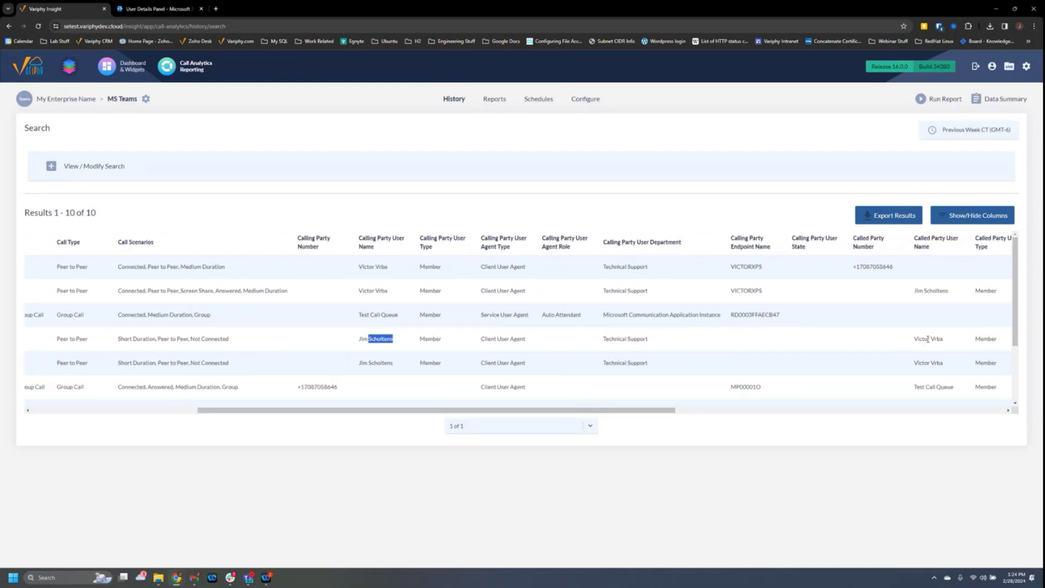
{"action": "left_click_drag", "start_coordinate": [928, 343], "coordinate": [961, 342]}
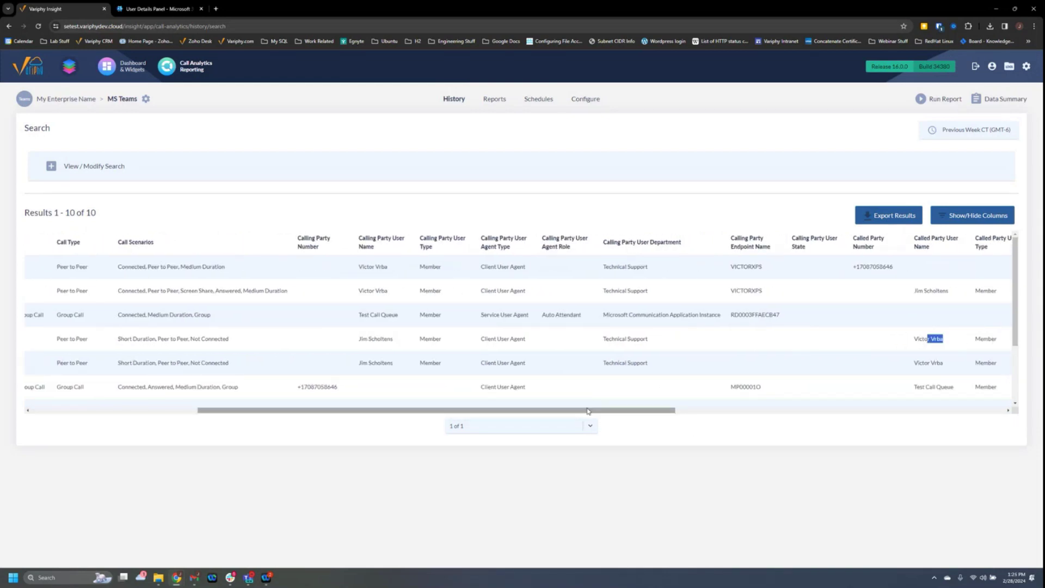
{"action": "left_click_drag", "start_coordinate": [605, 410], "coordinate": [438, 410]}
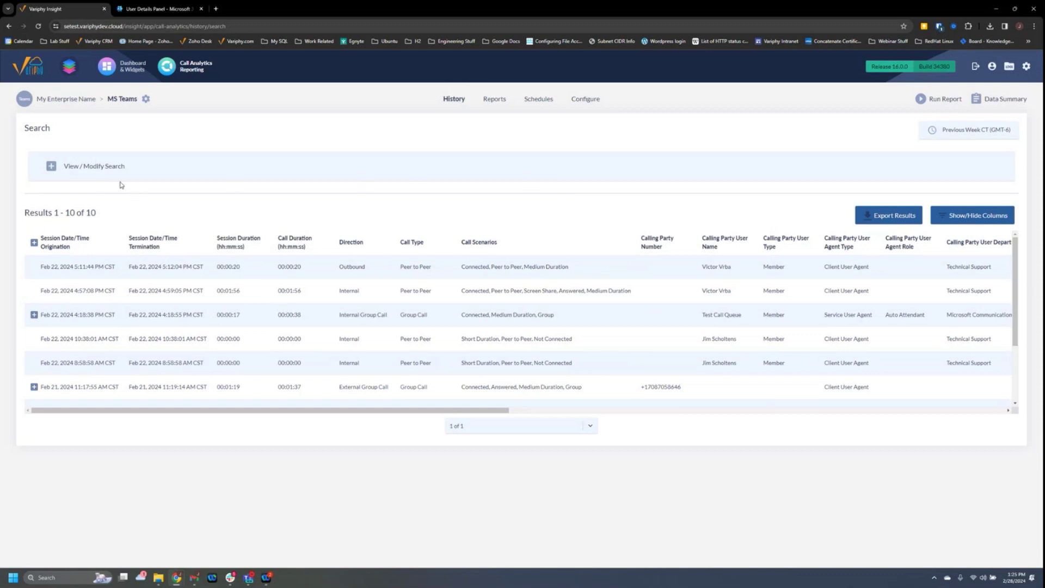
Remove the user criterion and clear the criteria-type search 'roles', which matched nothing.
{"action": "left_click", "coordinate": [51, 167]}
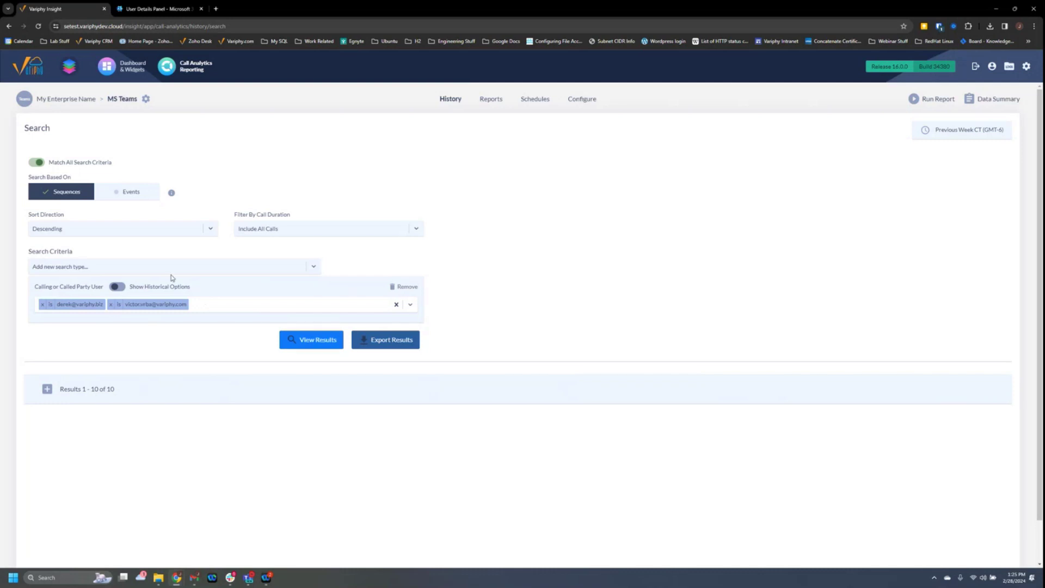
{"action": "left_click", "coordinate": [393, 288]}
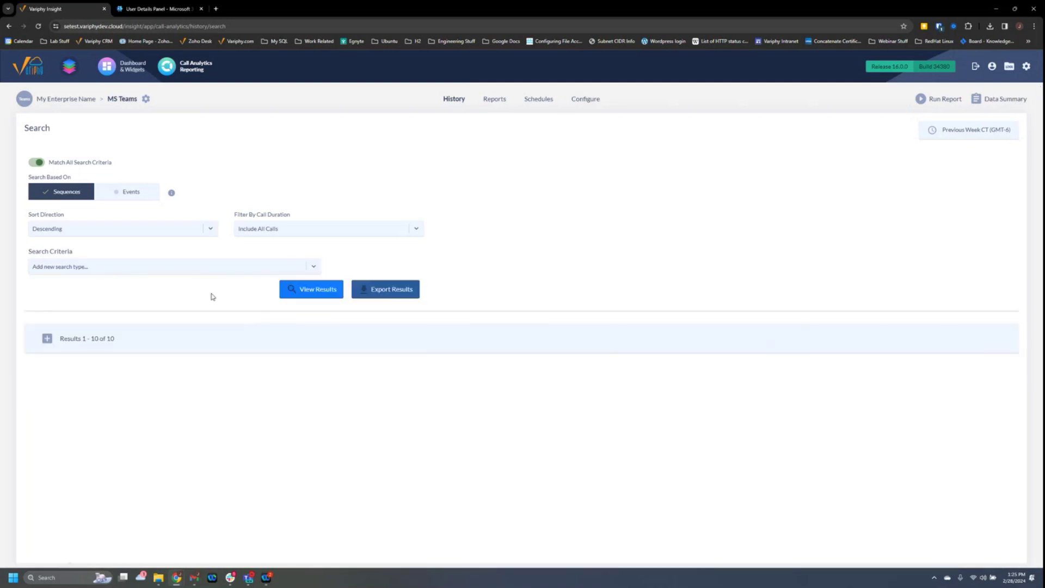
{"action": "left_click", "coordinate": [144, 268]}
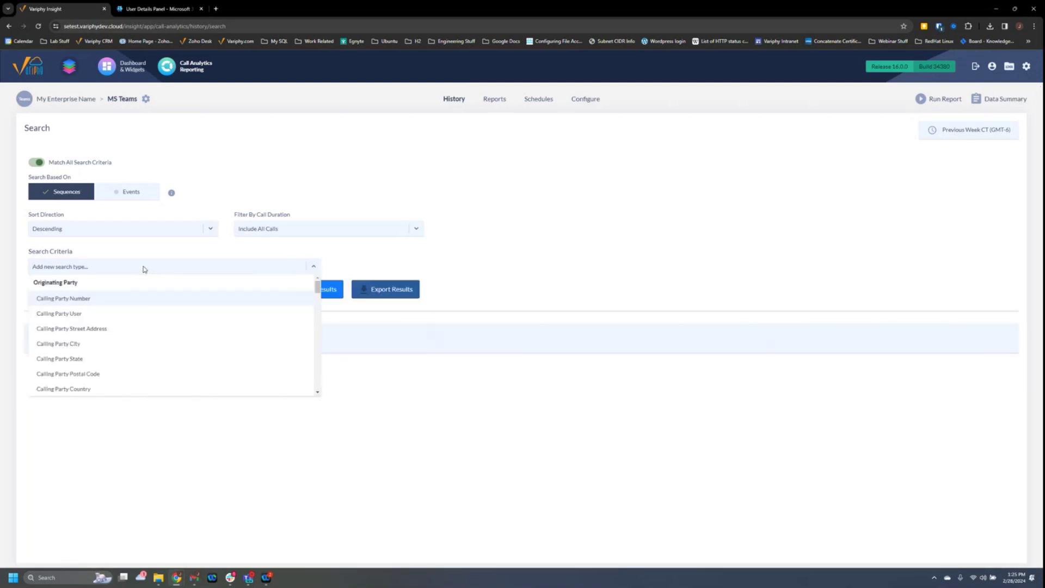
{"action": "type", "text": "roles"}
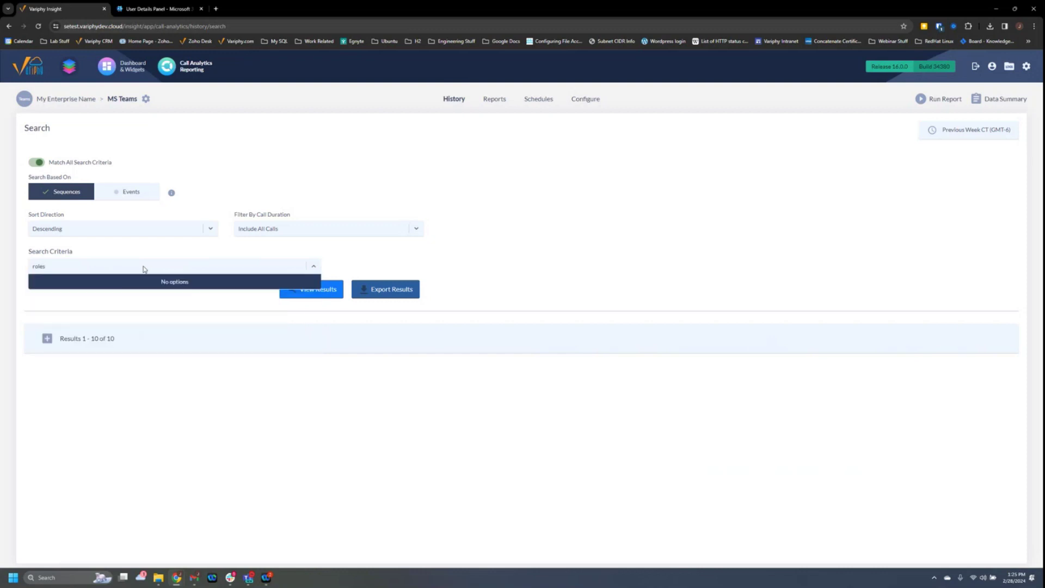
{"action": "left_click", "coordinate": [58, 270]}
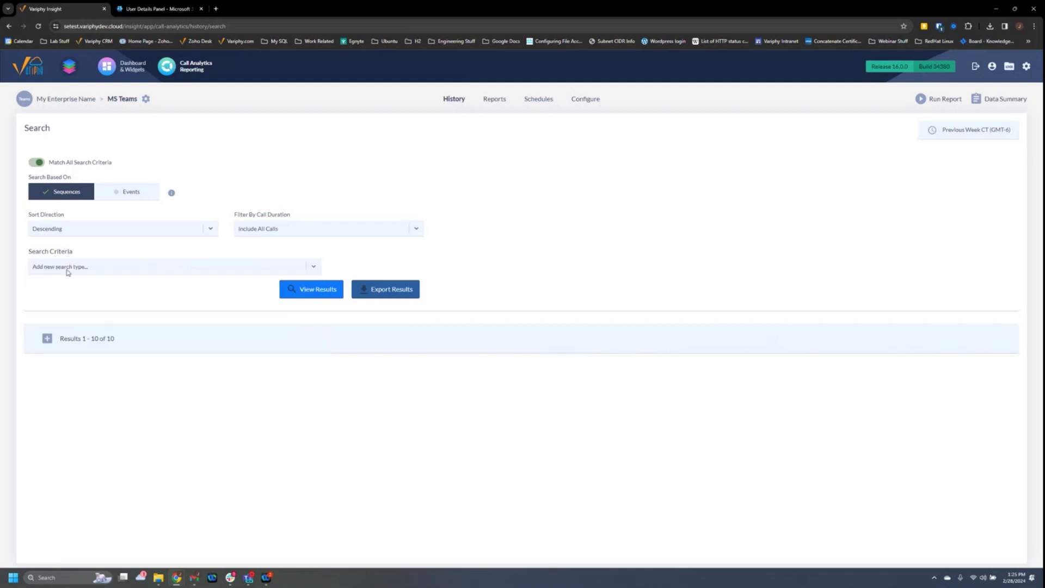
Add a Calling or Called Party User Agent Role criterion via 'role', leaving its values unchosen.
{"action": "left_click", "coordinate": [90, 274]}
{"action": "type", "text": "role"}
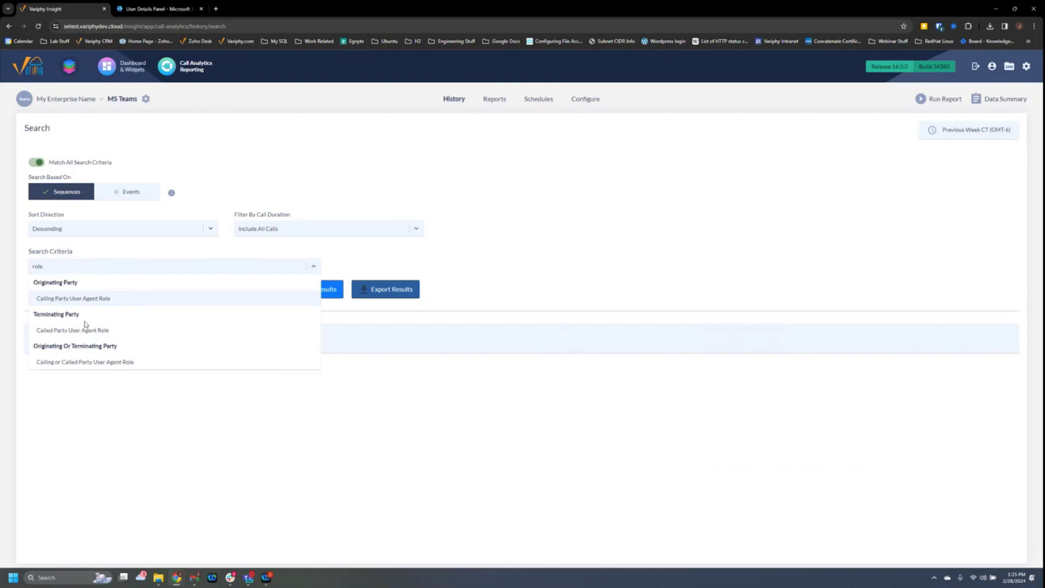
{"action": "left_click", "coordinate": [81, 364]}
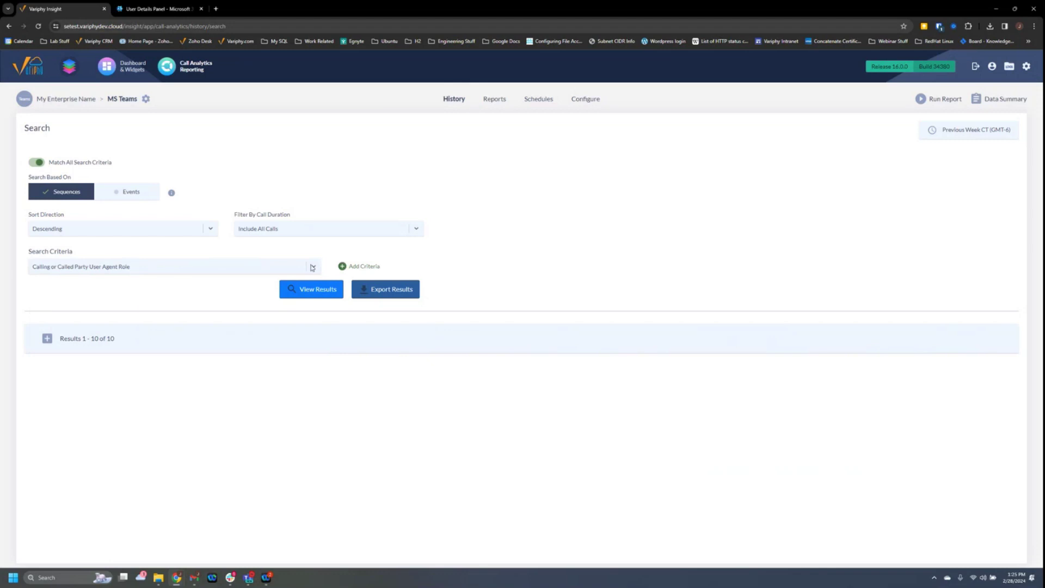
{"action": "left_click", "coordinate": [344, 269]}
{"action": "left_click", "coordinate": [156, 305]}
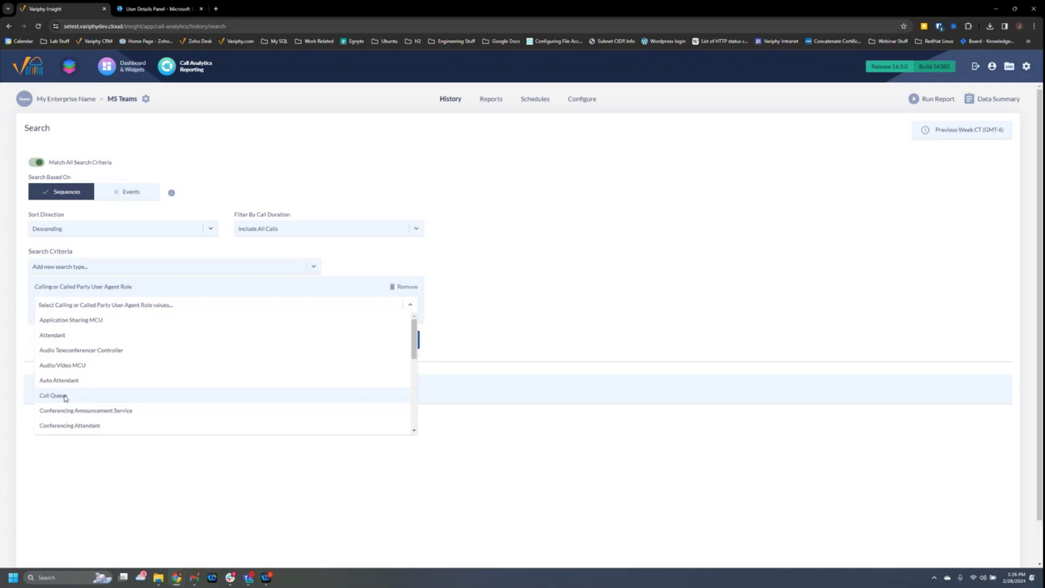
{"action": "left_click", "coordinate": [518, 320]}
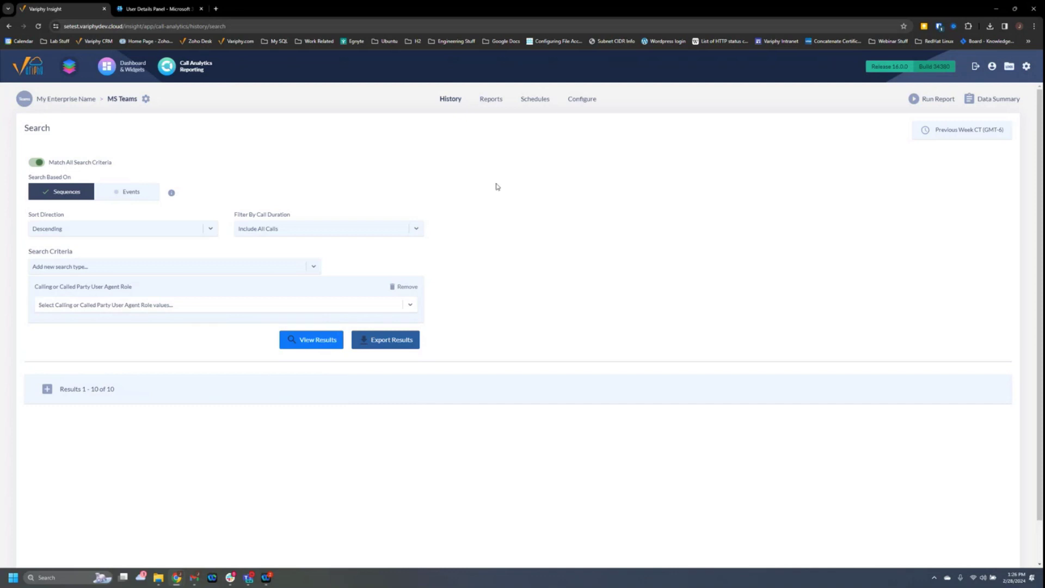
Check the Call Type Summary by User report's search sets, cancel the editor, and start its run.
{"action": "left_click", "coordinate": [491, 99]}
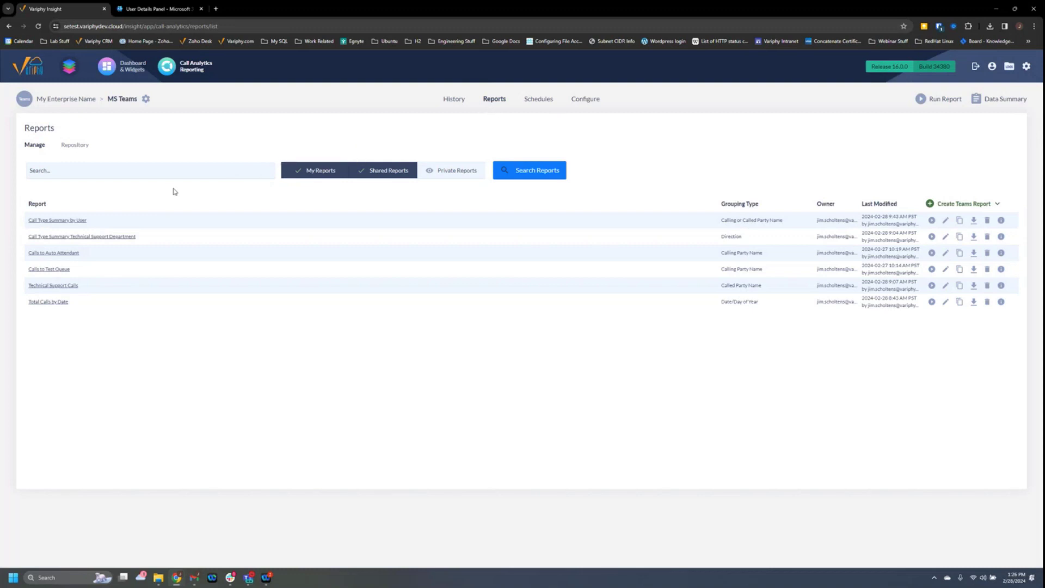
{"action": "left_click", "coordinate": [64, 222]}
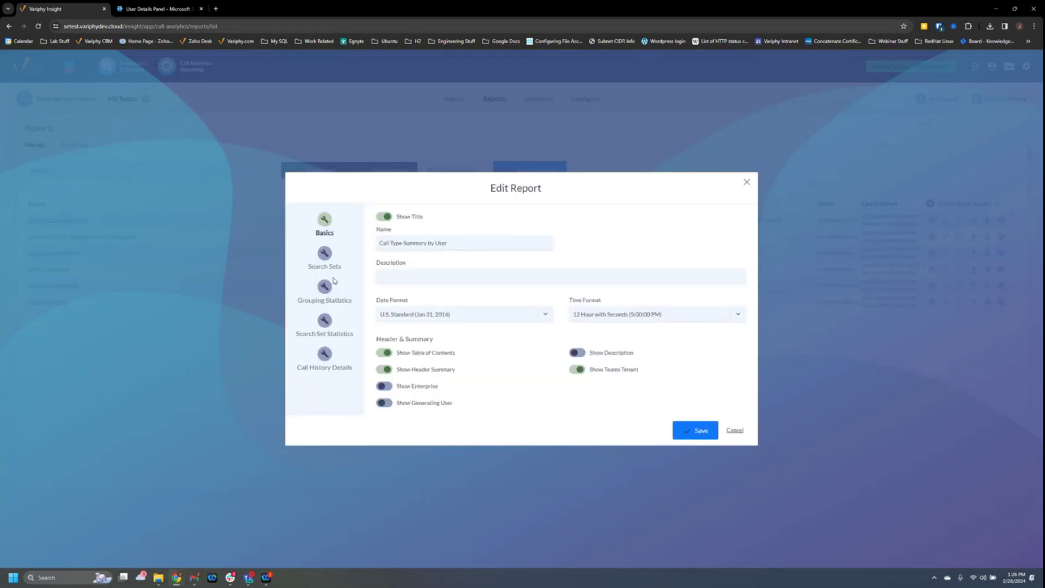
{"action": "left_click", "coordinate": [325, 264]}
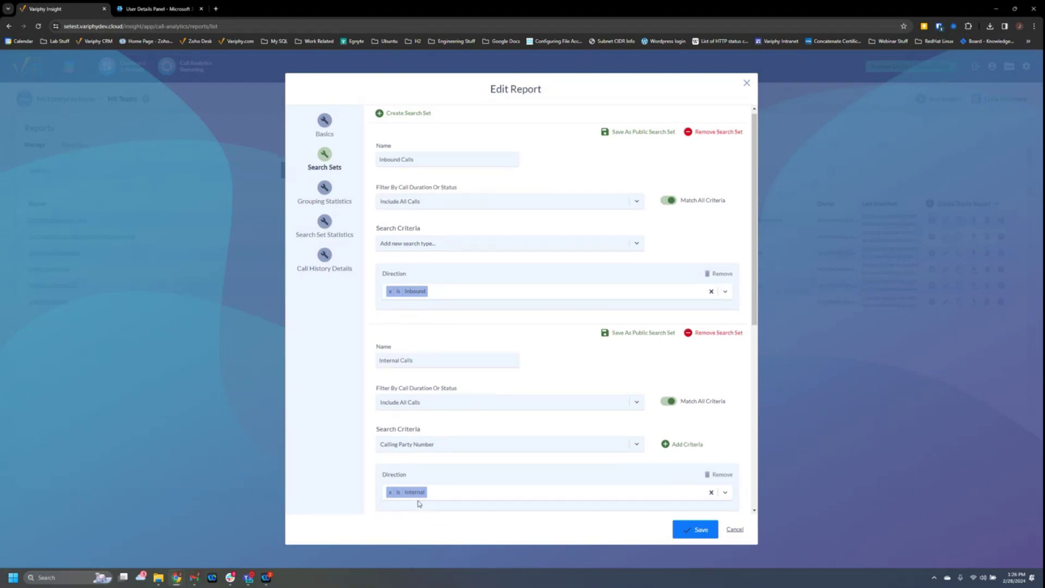
{"action": "scroll", "coordinate": [421, 487], "scroll_direction": "down", "scroll_amount": 5}
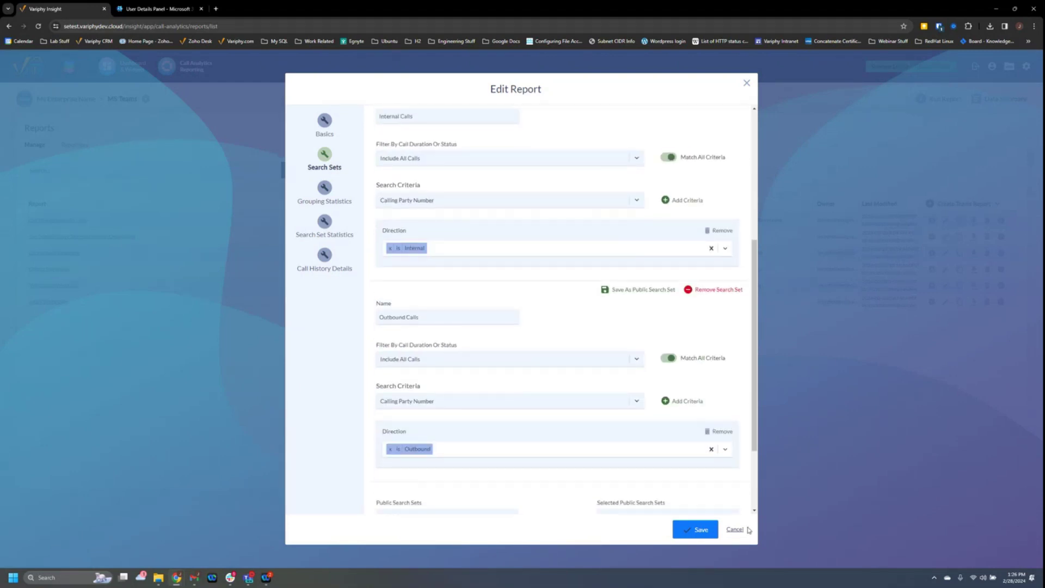
{"action": "left_click", "coordinate": [736, 530]}
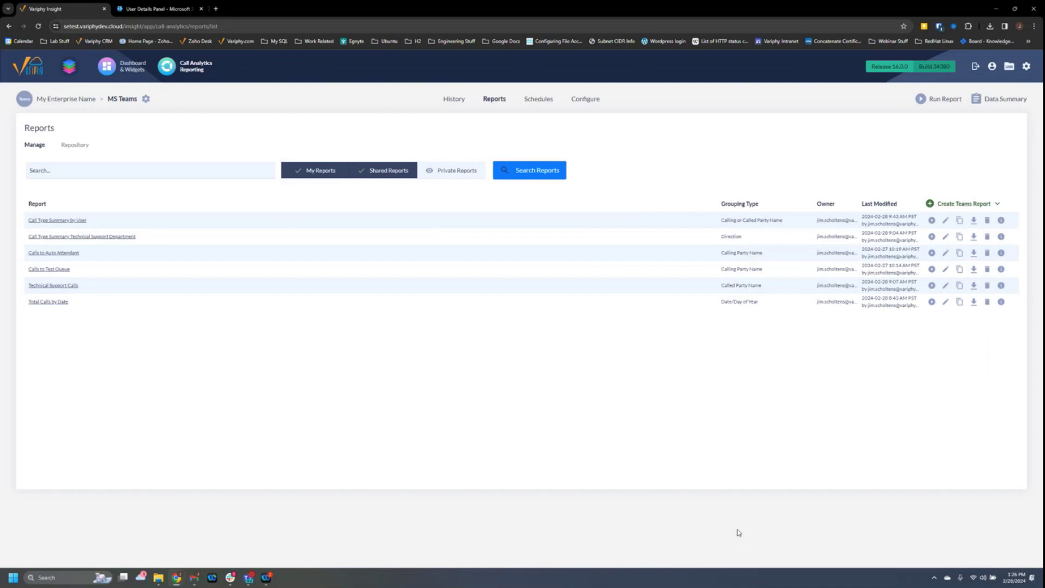
{"action": "left_click", "coordinate": [932, 219]}
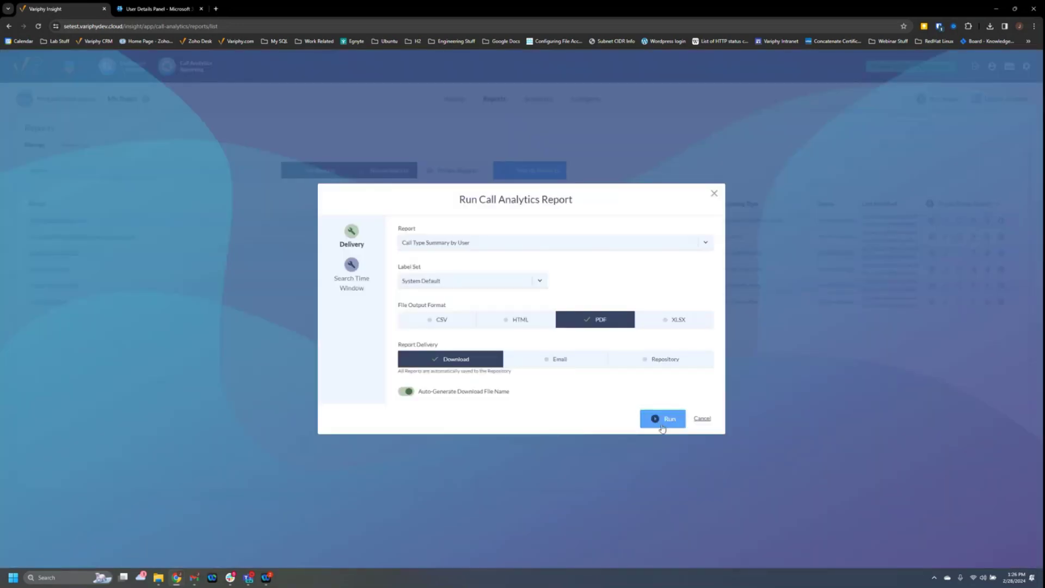
Generate Call Type Summary by User with default options, then reopen its run options.
{"action": "left_click", "coordinate": [661, 423]}
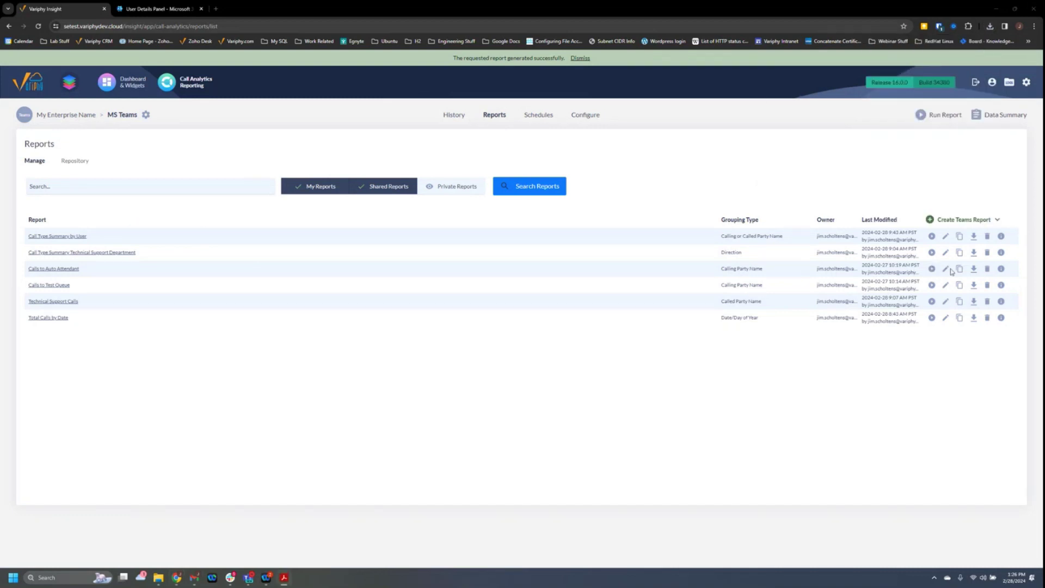
{"action": "left_click", "coordinate": [932, 252]}
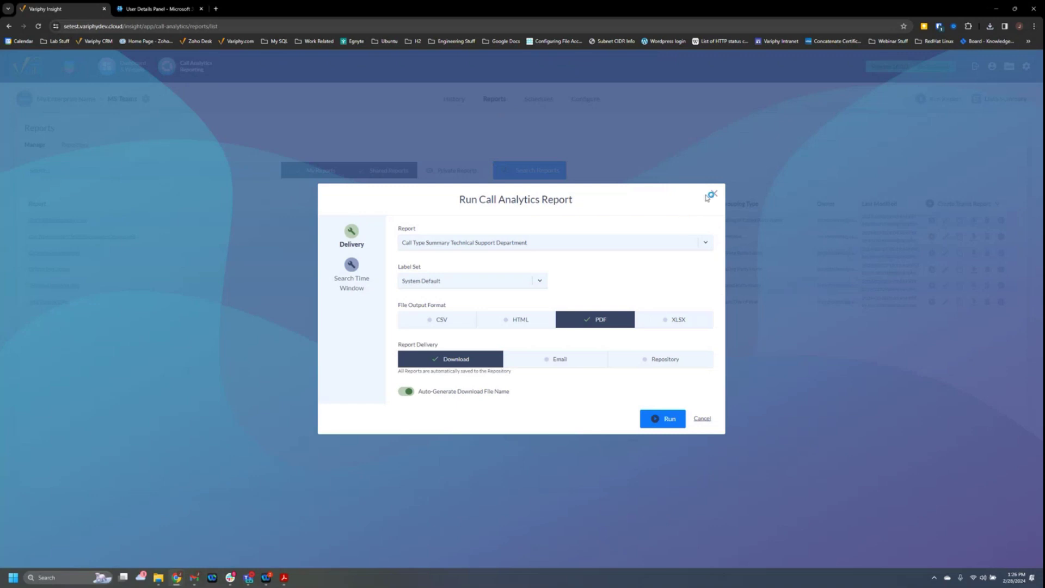
{"action": "left_click", "coordinate": [713, 193]}
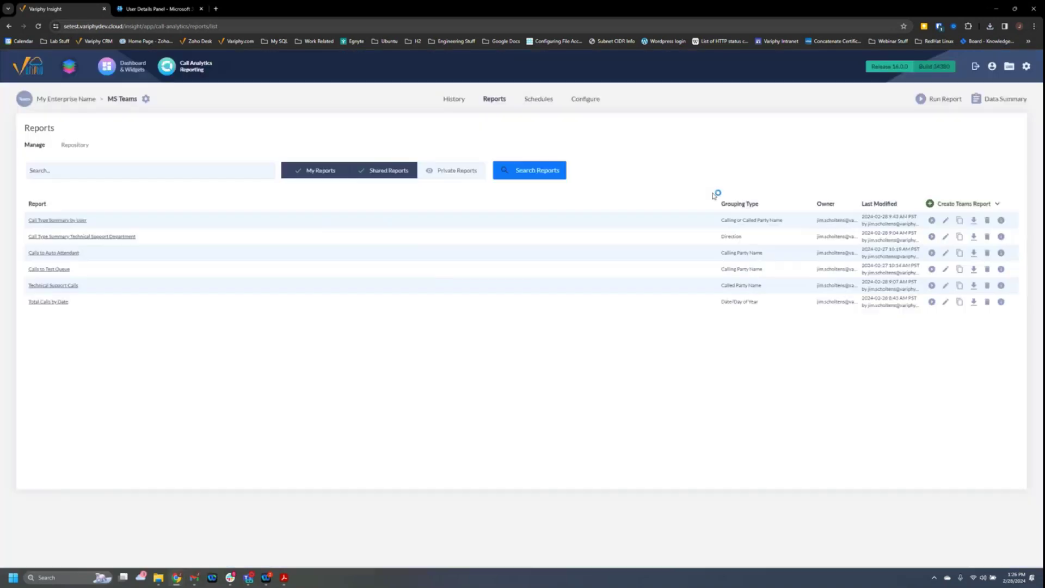
{"action": "left_click", "coordinate": [932, 220]}
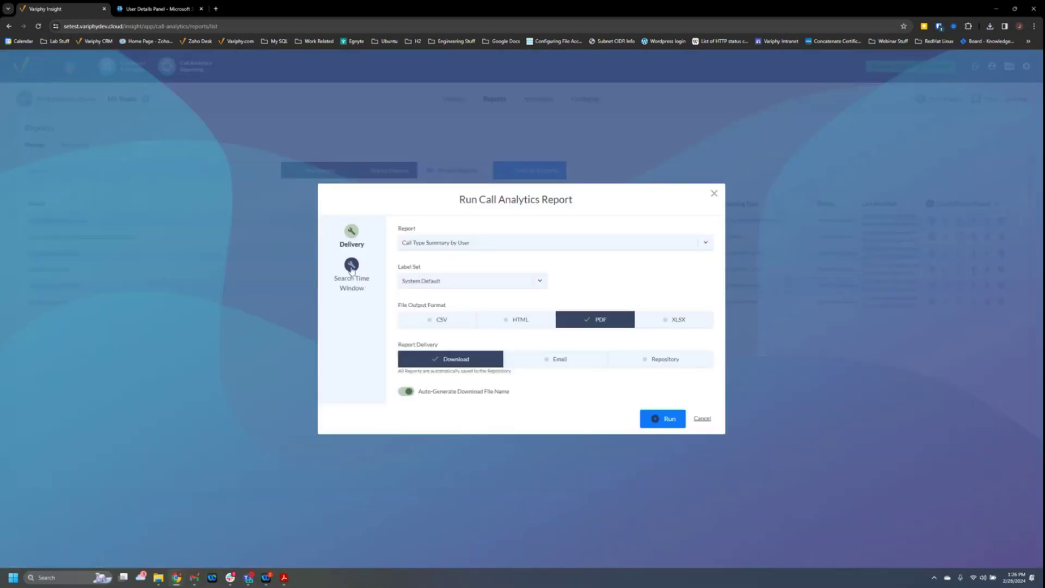
Set the search time window to Previous Week and generate the report.
{"action": "left_click", "coordinate": [352, 275]}
{"action": "left_click", "coordinate": [444, 279]}
{"action": "scroll", "coordinate": [447, 351], "scroll_direction": "down", "scroll_amount": 5}
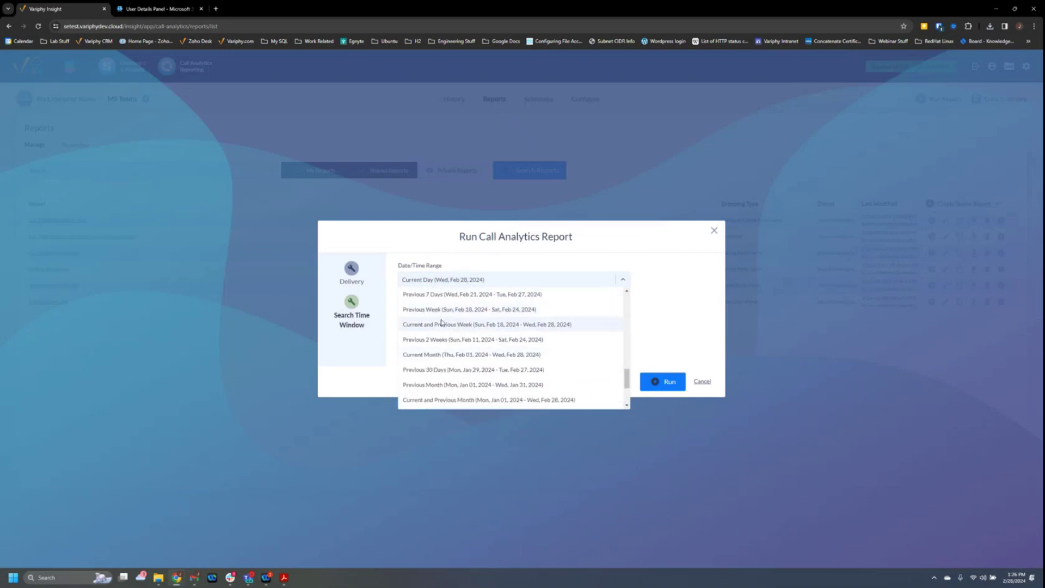
{"action": "left_click", "coordinate": [443, 310]}
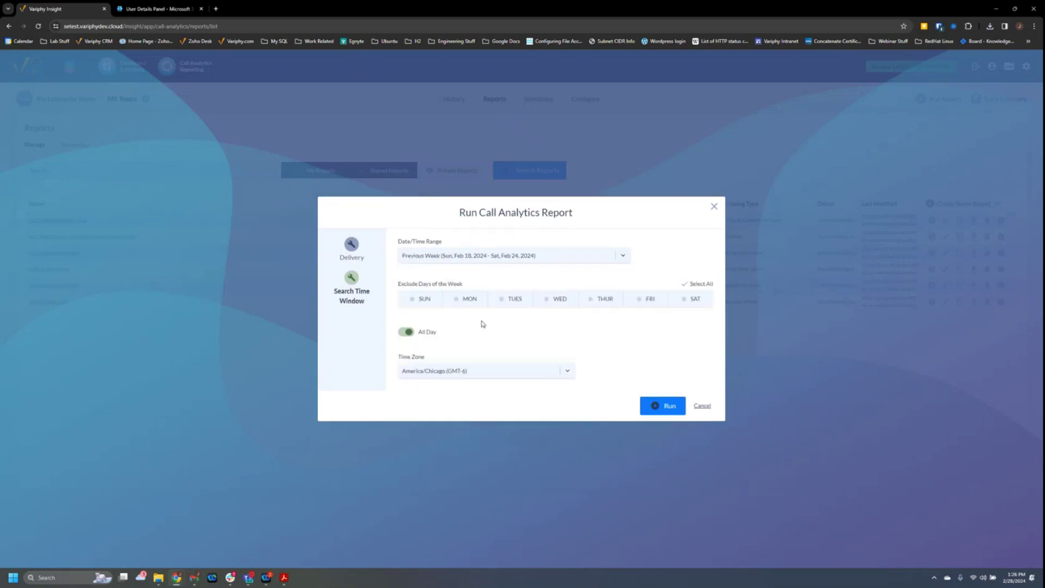
{"action": "left_click", "coordinate": [656, 407]}
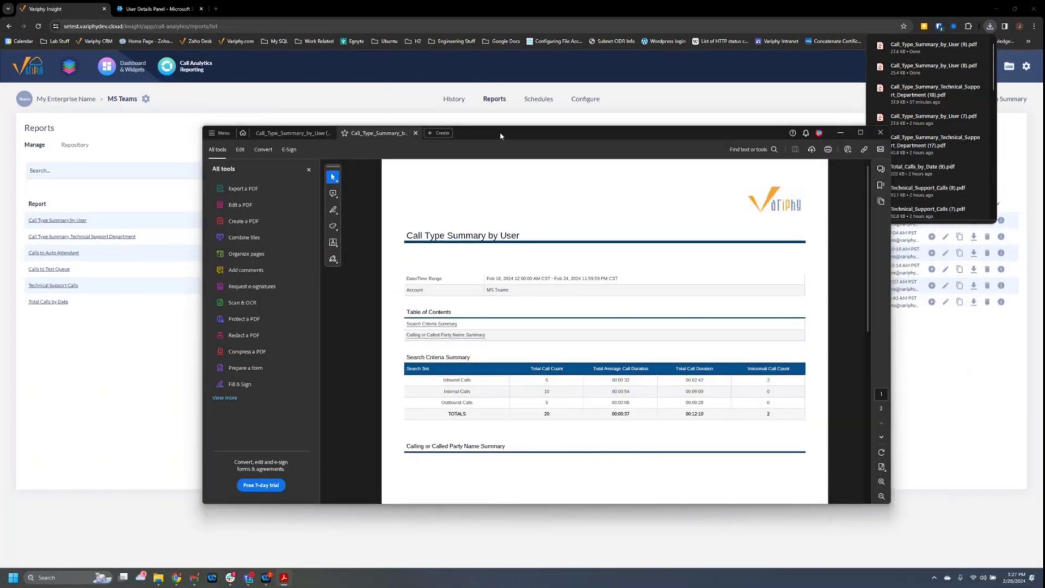
Maximize the report PDF, check the Total Call Count of 8 on page 2, return to page 1, and minimize Acrobat.
{"action": "double_click", "coordinate": [500, 132]}
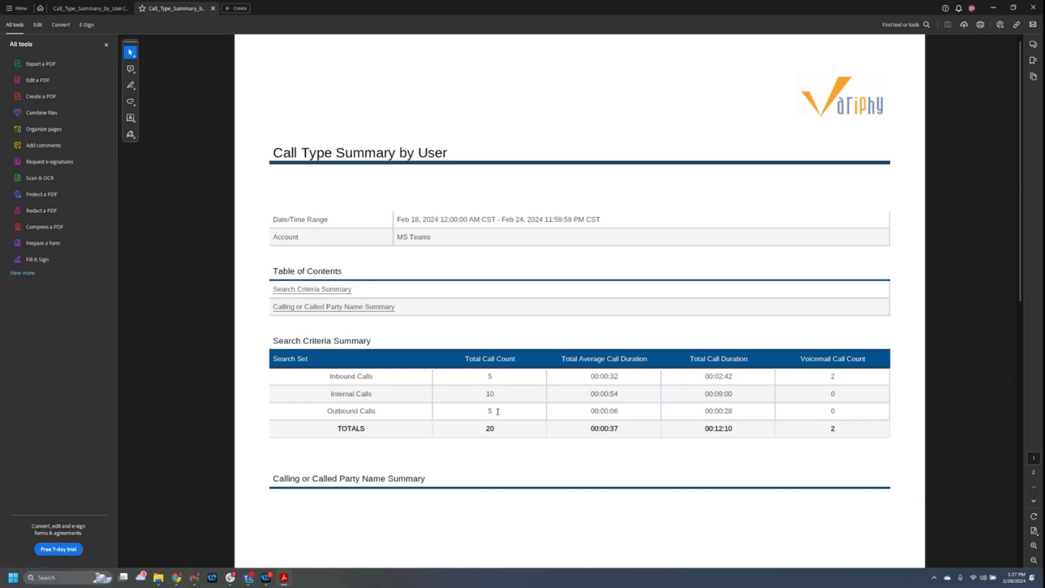
{"action": "scroll", "coordinate": [498, 411], "scroll_direction": "down", "scroll_amount": 3}
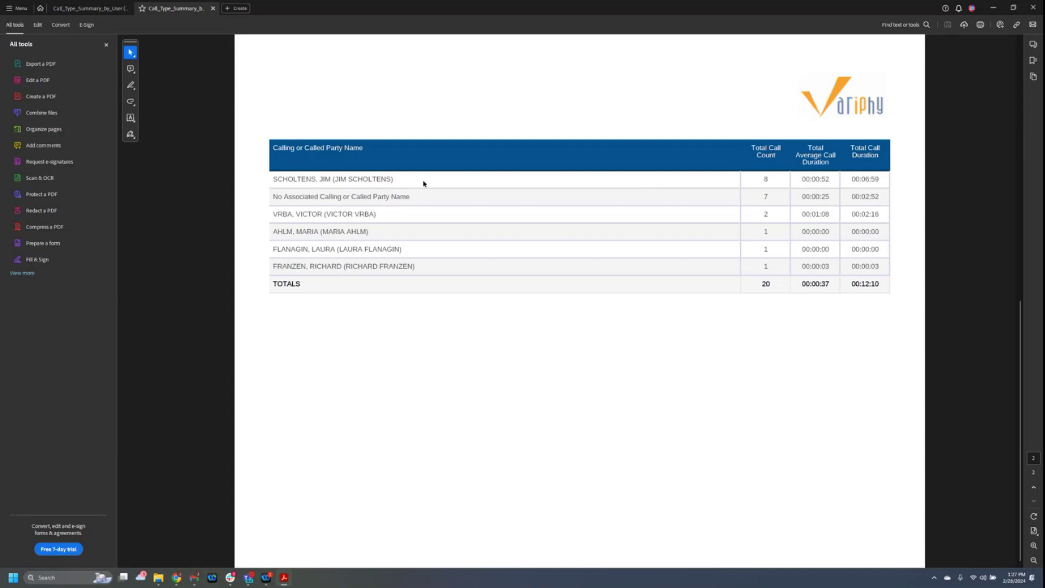
{"action": "left_click_drag", "start_coordinate": [761, 182], "coordinate": [773, 180]}
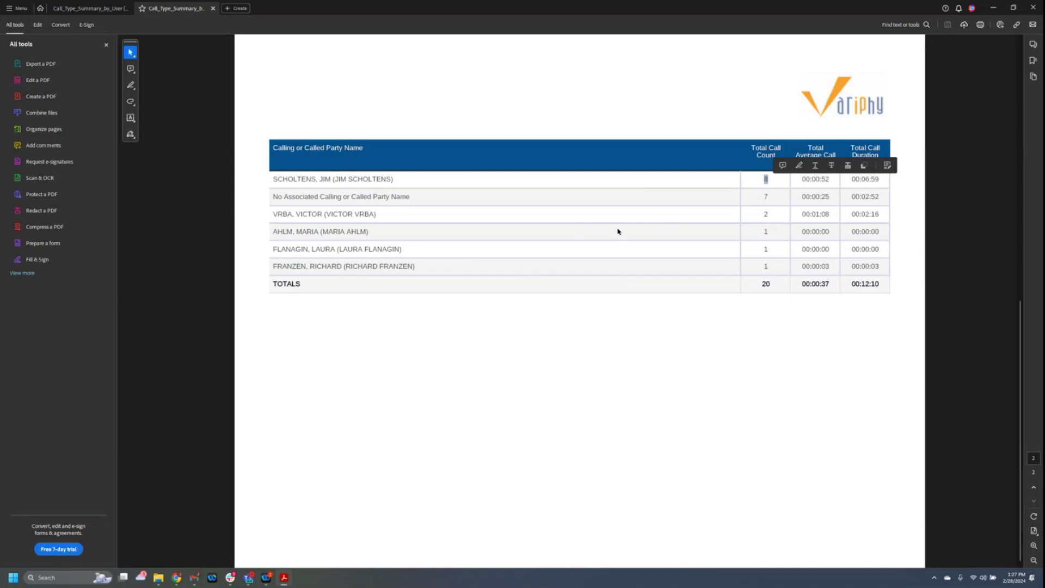
{"action": "key", "text": "Home"}
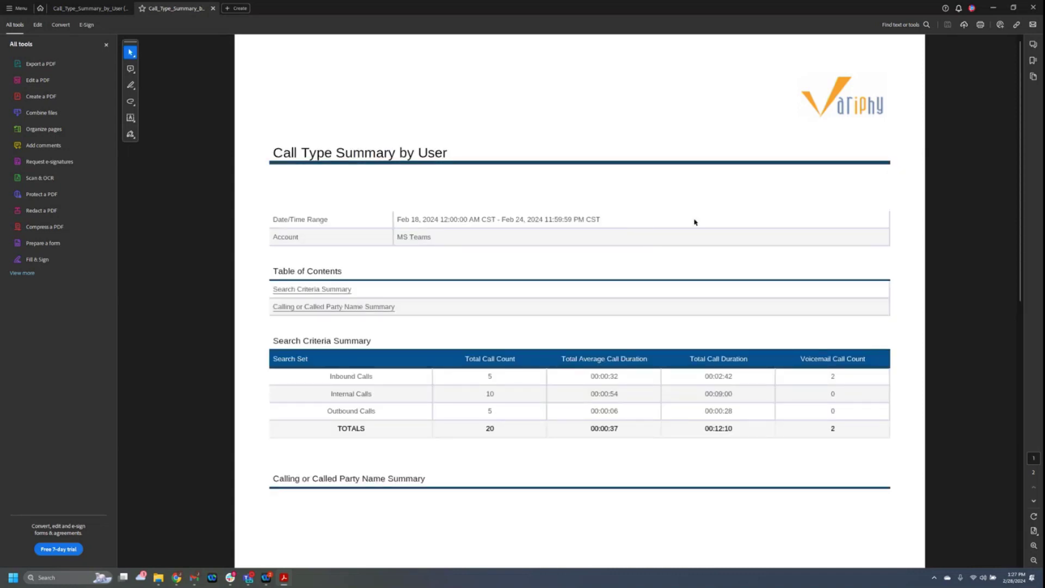
{"action": "left_click", "coordinate": [991, 10]}
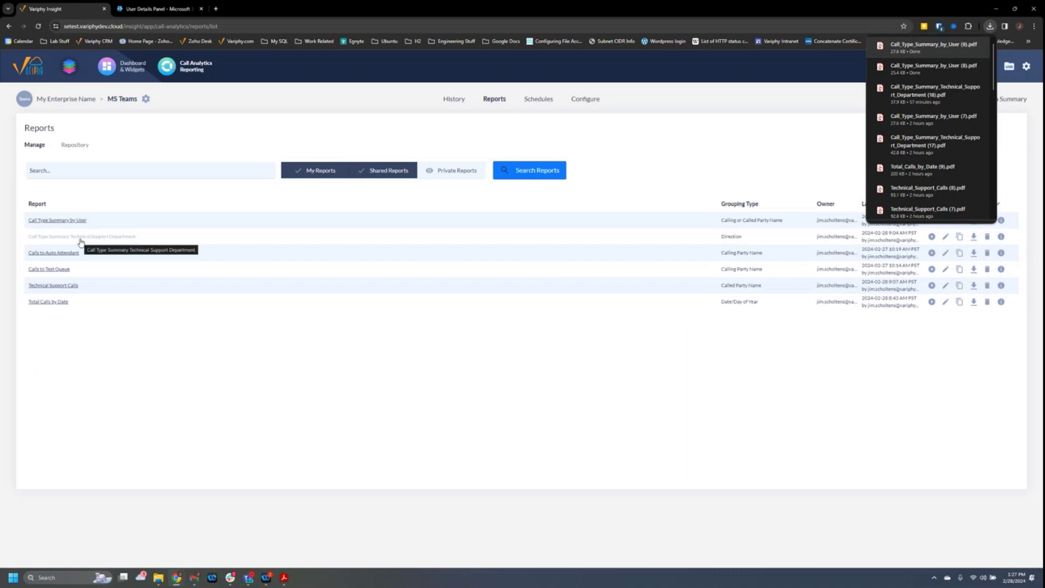
Review the Technical Support Department report's search sets and Direction grouping unchanged, then run it as a PDF.
{"action": "left_click", "coordinate": [81, 237]}
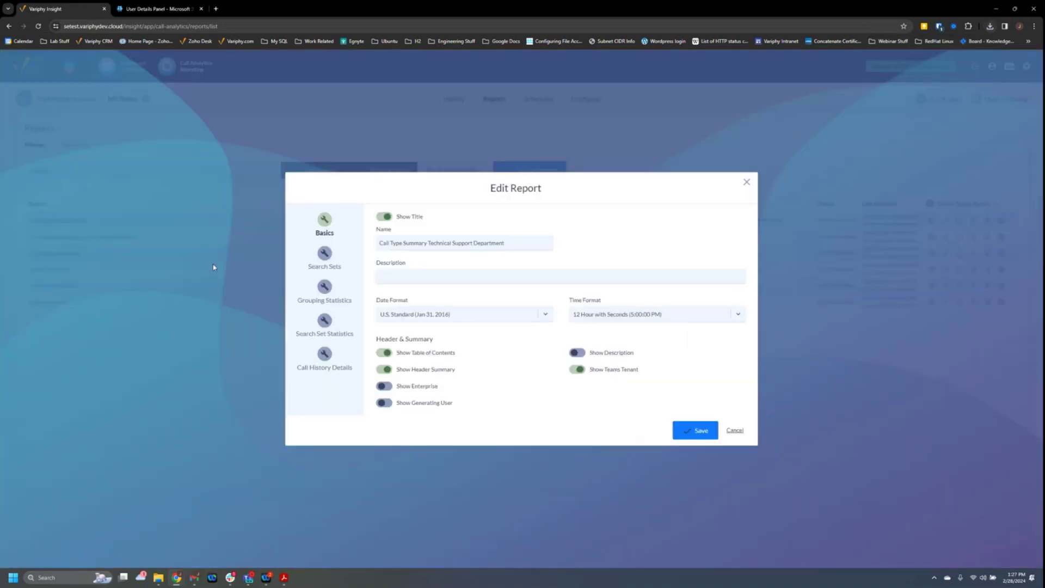
{"action": "left_click", "coordinate": [331, 256]}
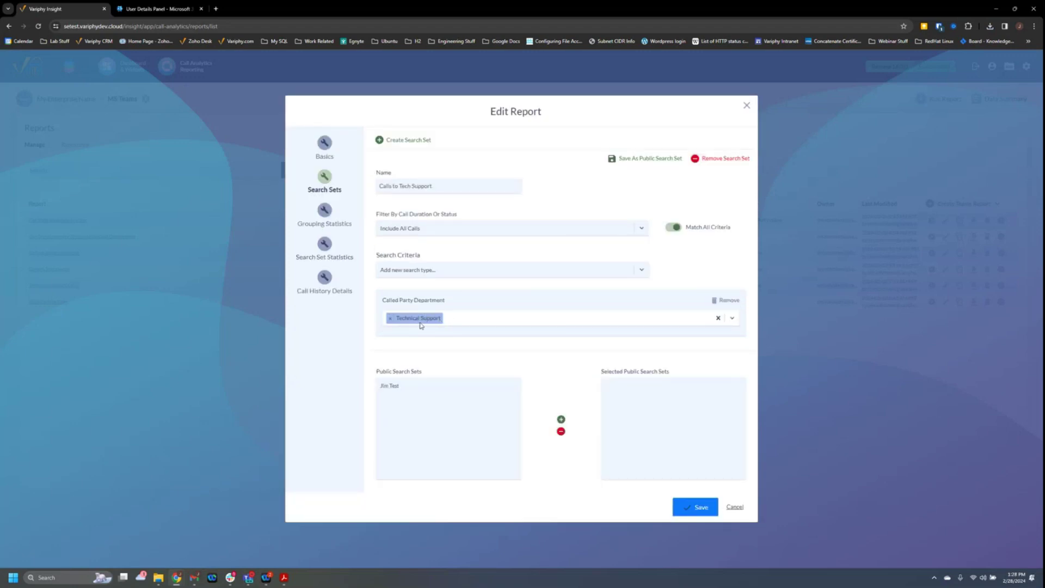
{"action": "left_click", "coordinate": [333, 218]}
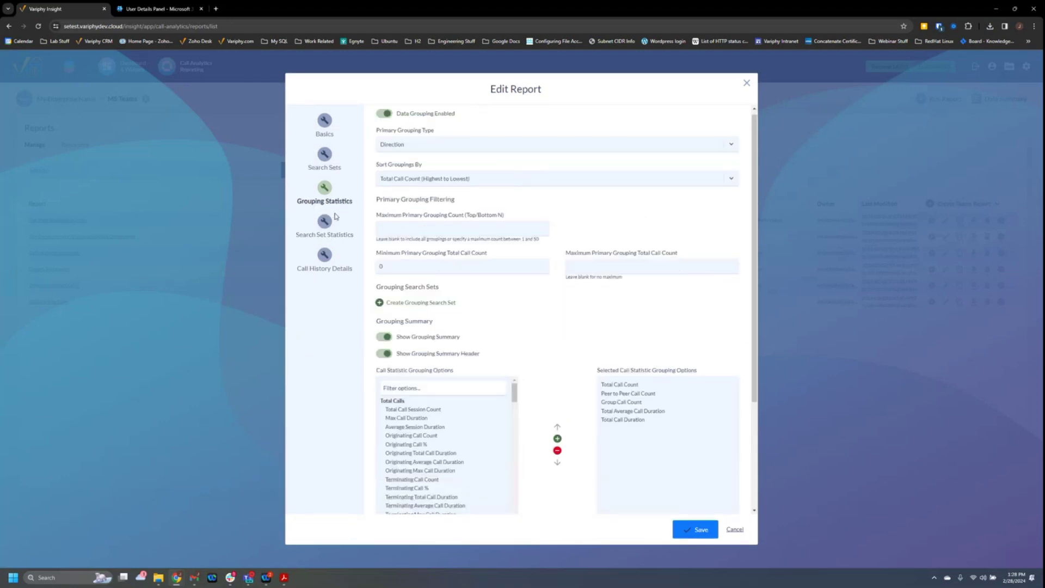
{"action": "left_click", "coordinate": [414, 146]}
{"action": "left_click", "coordinate": [470, 133]}
{"action": "left_click", "coordinate": [736, 530]}
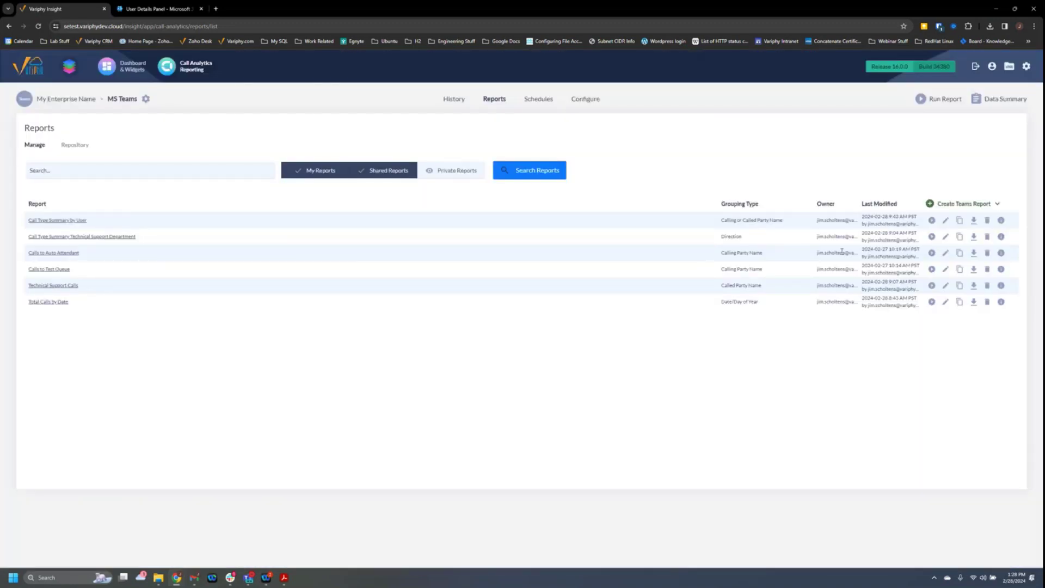
{"action": "left_click", "coordinate": [932, 236]}
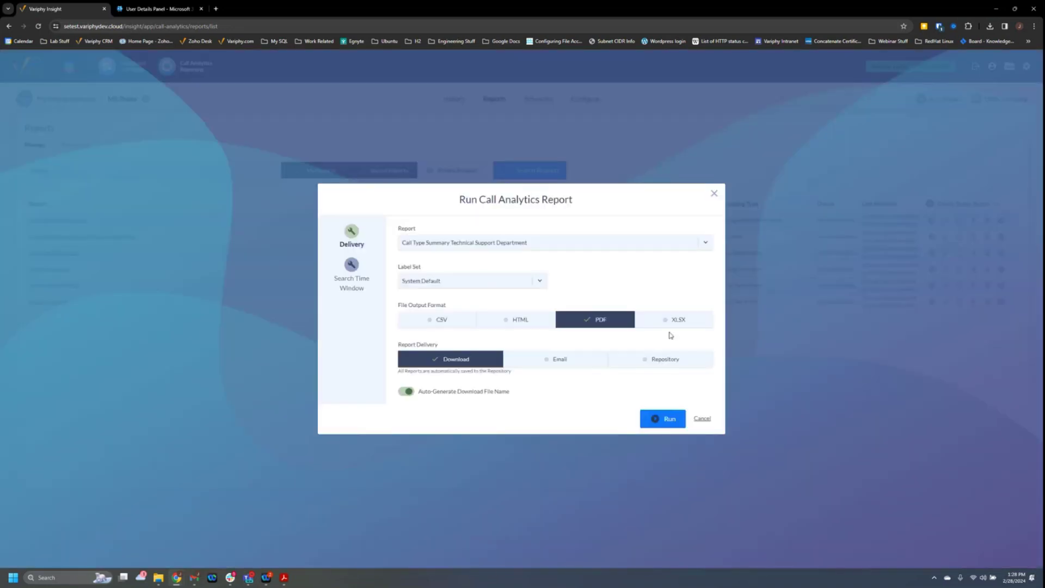
{"action": "left_click", "coordinate": [663, 419]}
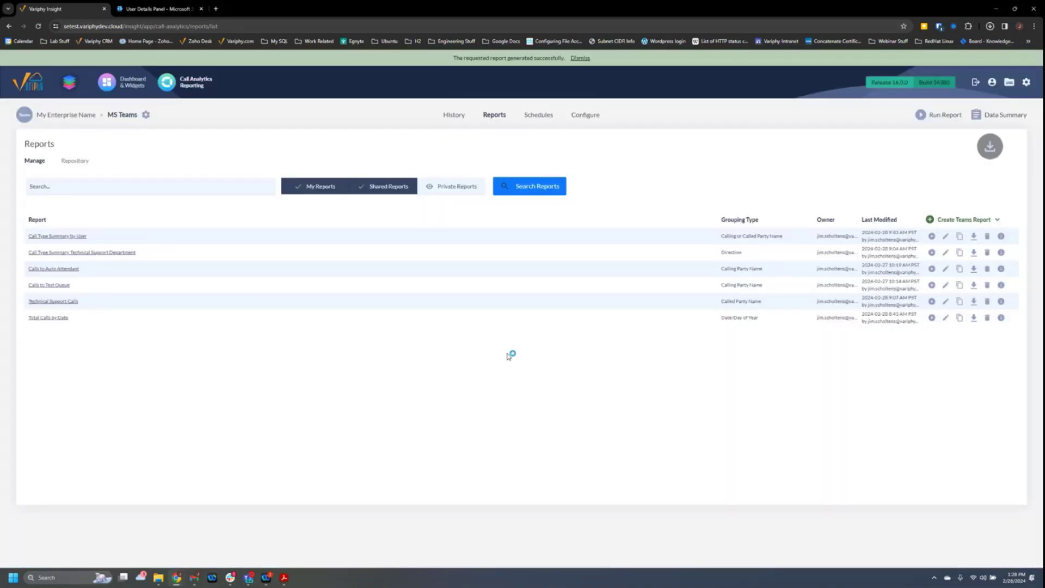
Open the Technical Support Department PDF, mark the 8 internal group, 6 INTERNAL and 4 INBOUND counts, then minimize.
{"action": "left_click", "coordinate": [925, 81]}
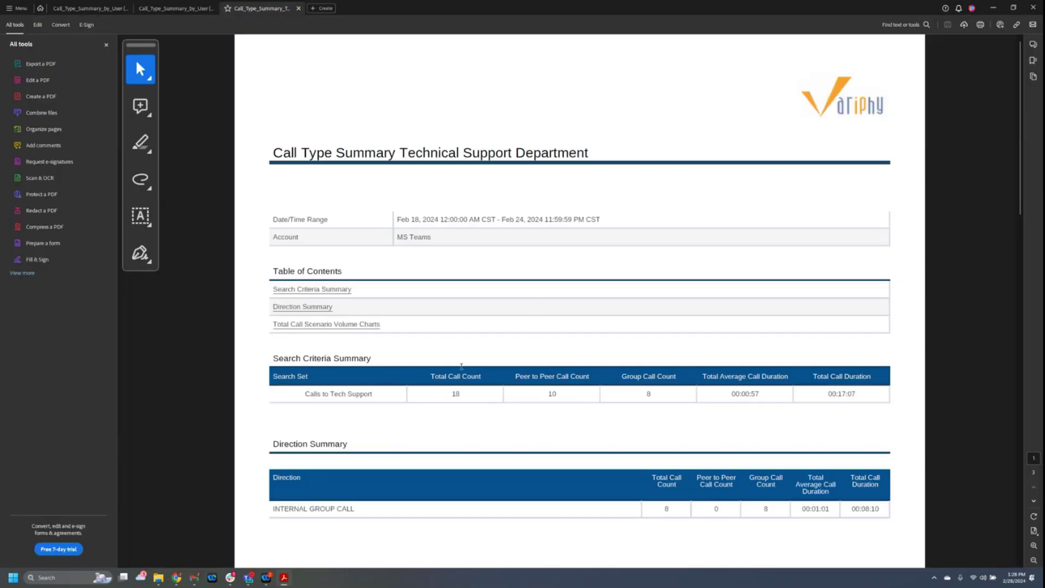
{"action": "scroll", "coordinate": [465, 391], "scroll_direction": "down", "scroll_amount": 5}
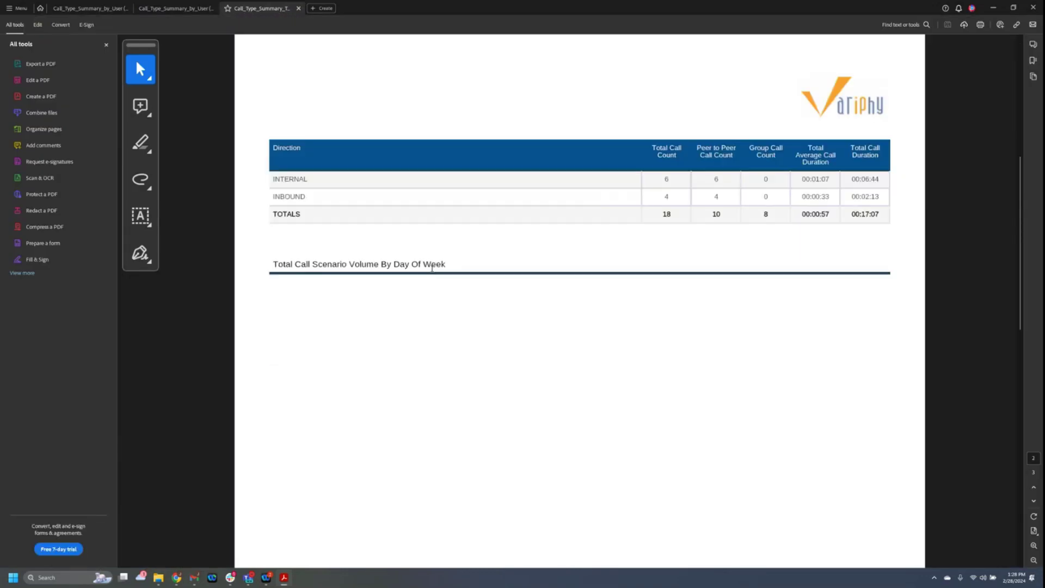
{"action": "scroll", "coordinate": [400, 283], "scroll_direction": "up", "scroll_amount": 5}
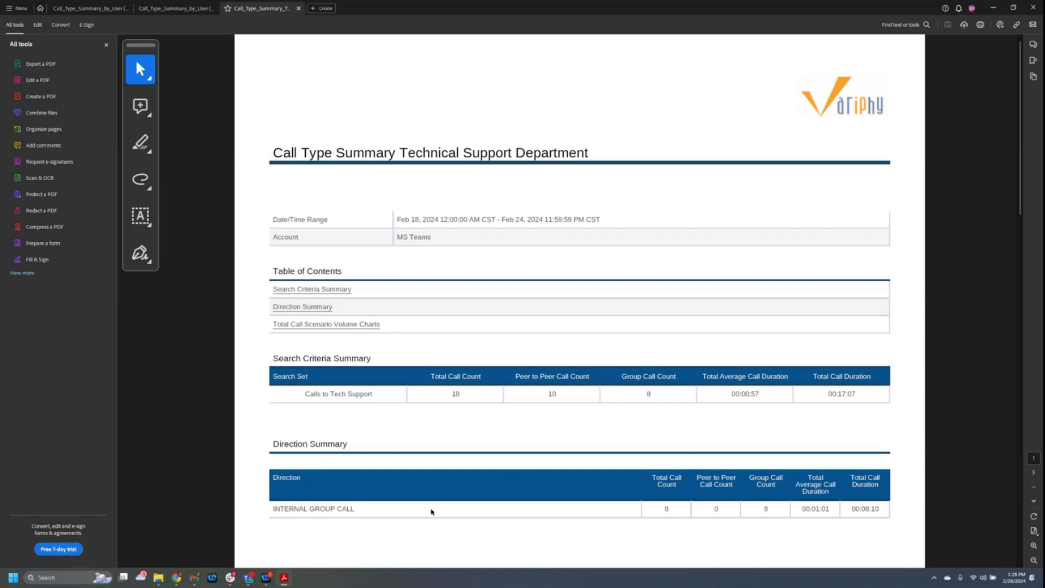
{"action": "double_click", "coordinate": [664, 509]}
{"action": "scroll", "coordinate": [619, 526], "scroll_direction": "down", "scroll_amount": 3}
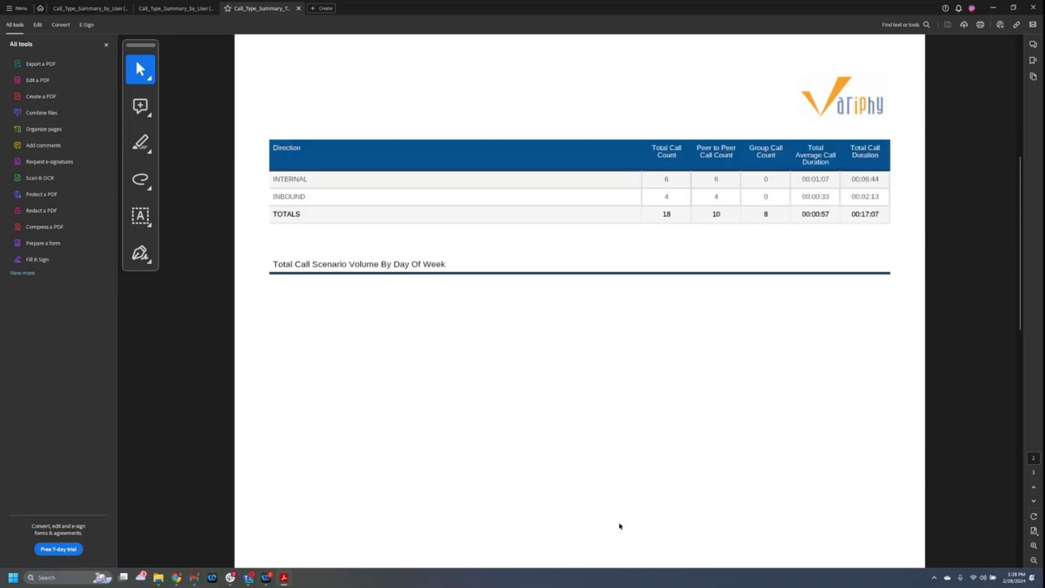
{"action": "double_click", "coordinate": [665, 183]}
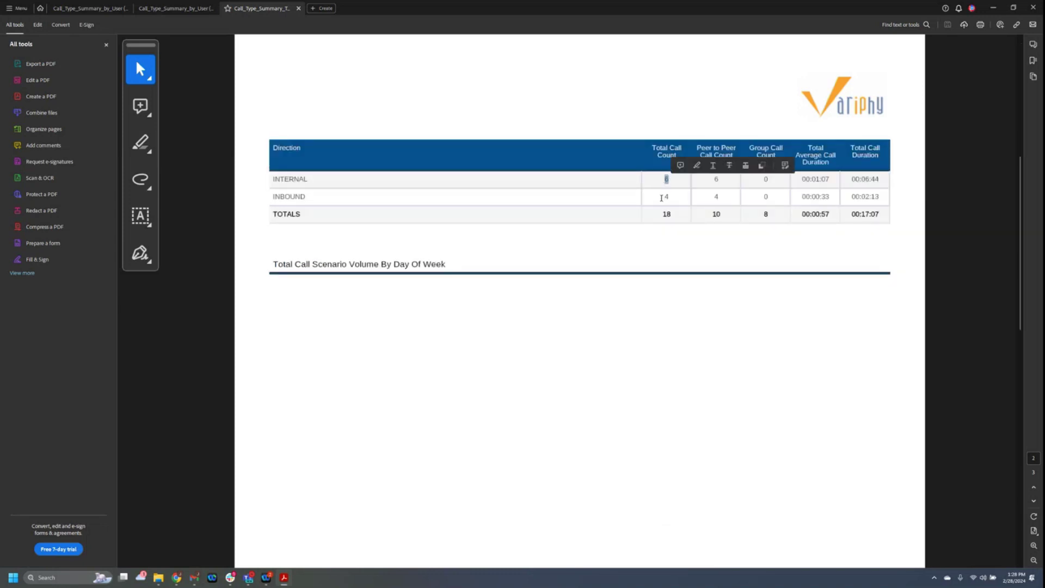
{"action": "double_click", "coordinate": [667, 197]}
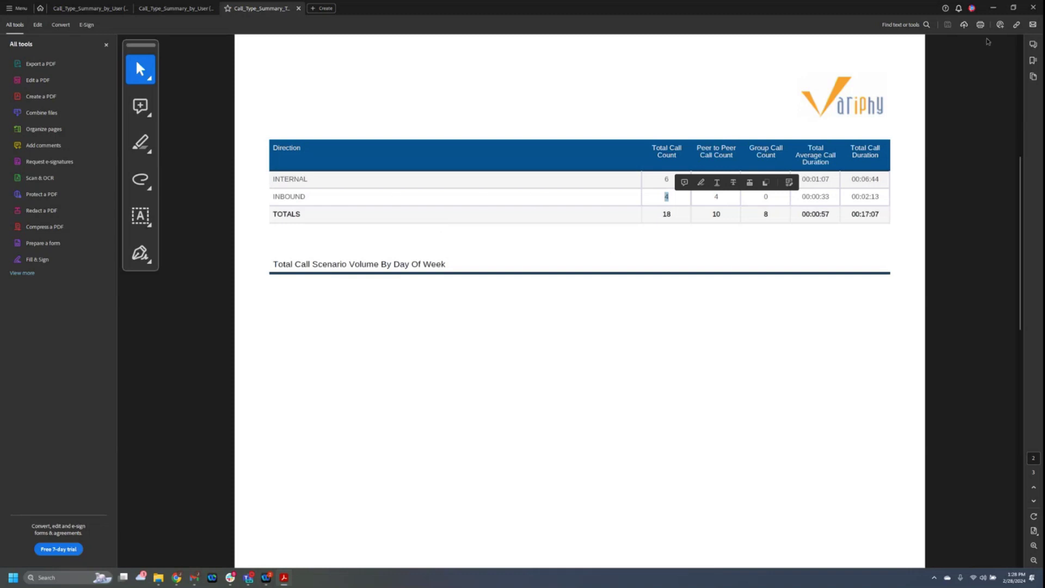
{"action": "left_click", "coordinate": [994, 8]}
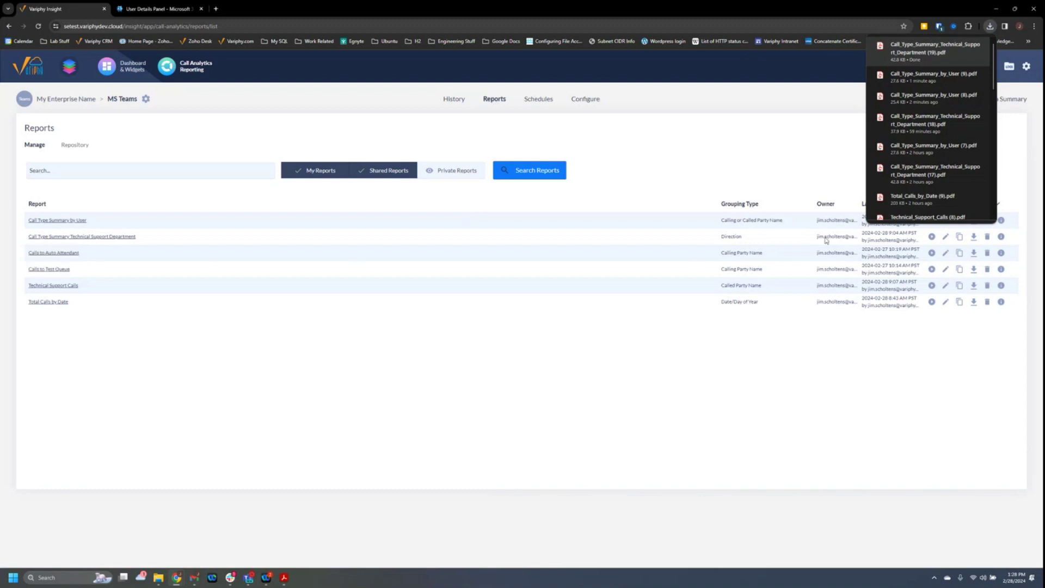
Run the Calls to Auto Attendant report and open its downloaded PDF showing 10 total calls.
{"action": "left_click", "coordinate": [932, 254]}
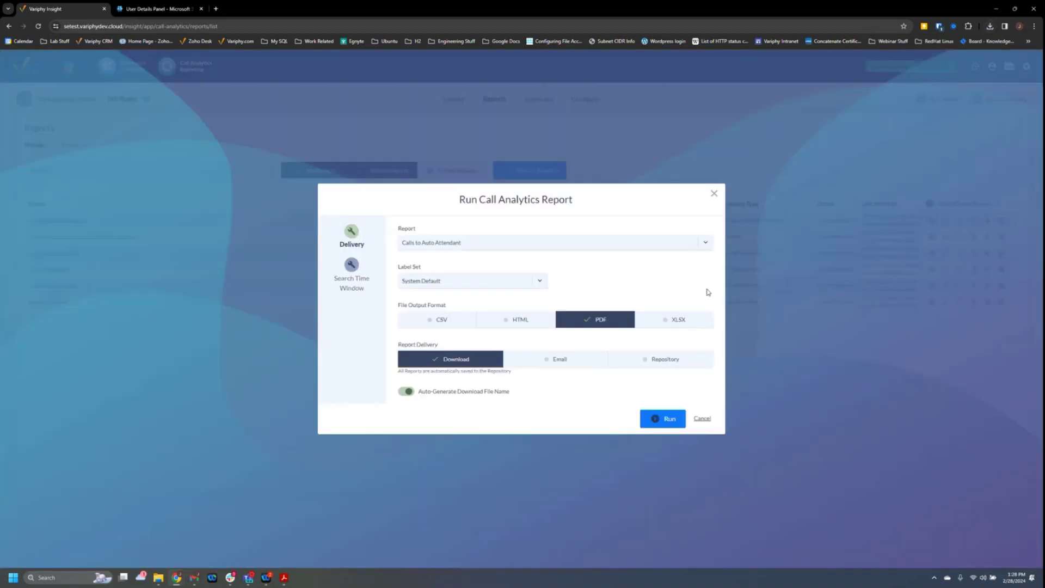
{"action": "left_click", "coordinate": [663, 419]}
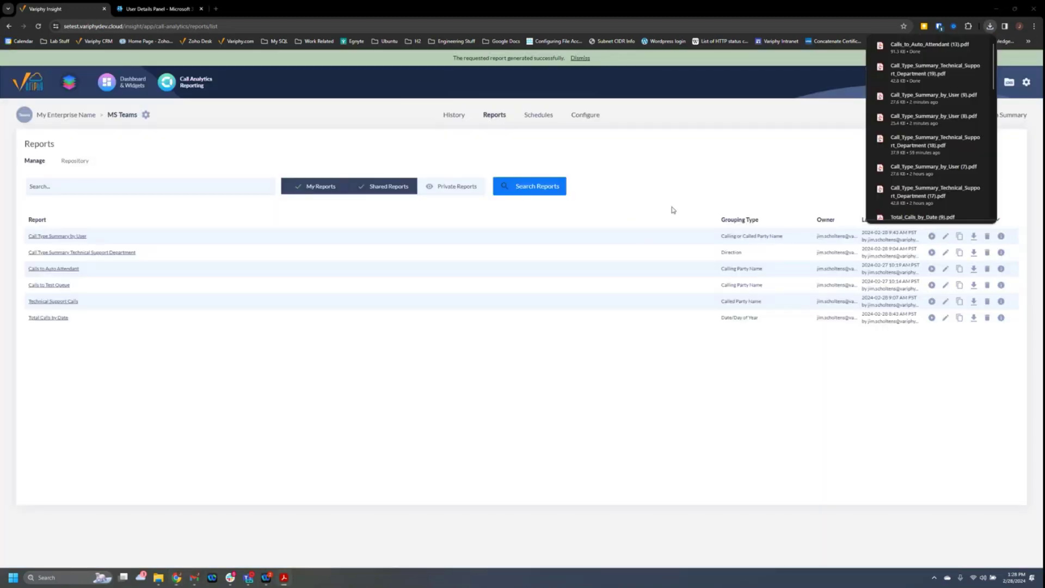
{"action": "left_click", "coordinate": [910, 77]}
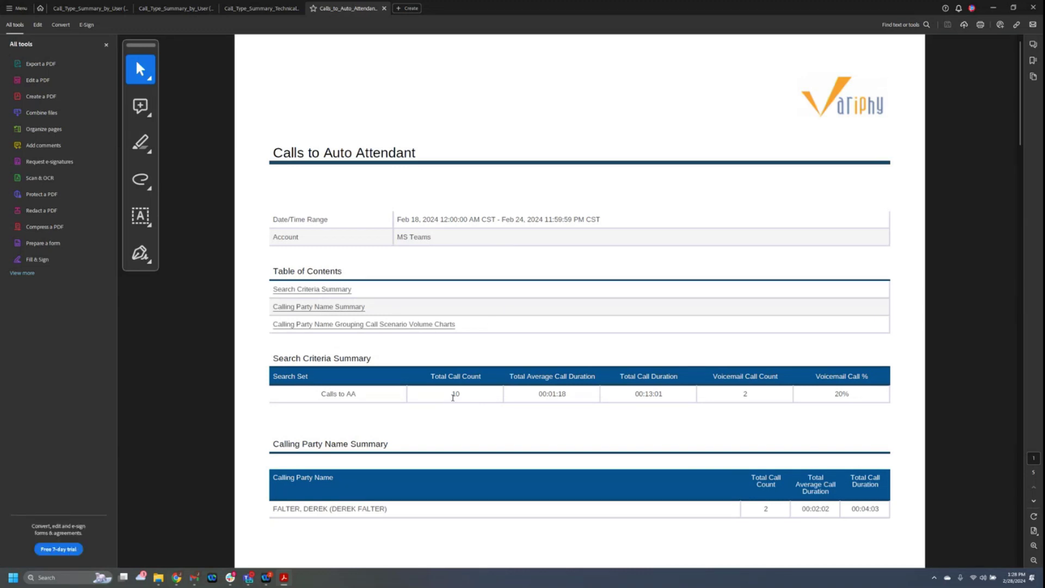
Scroll to the Auto Attendant caller totals on page 2, then switch back to the Variphy reports page.
{"action": "scroll", "coordinate": [452, 397], "scroll_direction": "down", "scroll_amount": 3}
{"action": "scroll", "coordinate": [451, 397], "scroll_direction": "up", "scroll_amount": 3}
{"action": "scroll", "coordinate": [744, 514], "scroll_direction": "down", "scroll_amount": 2}
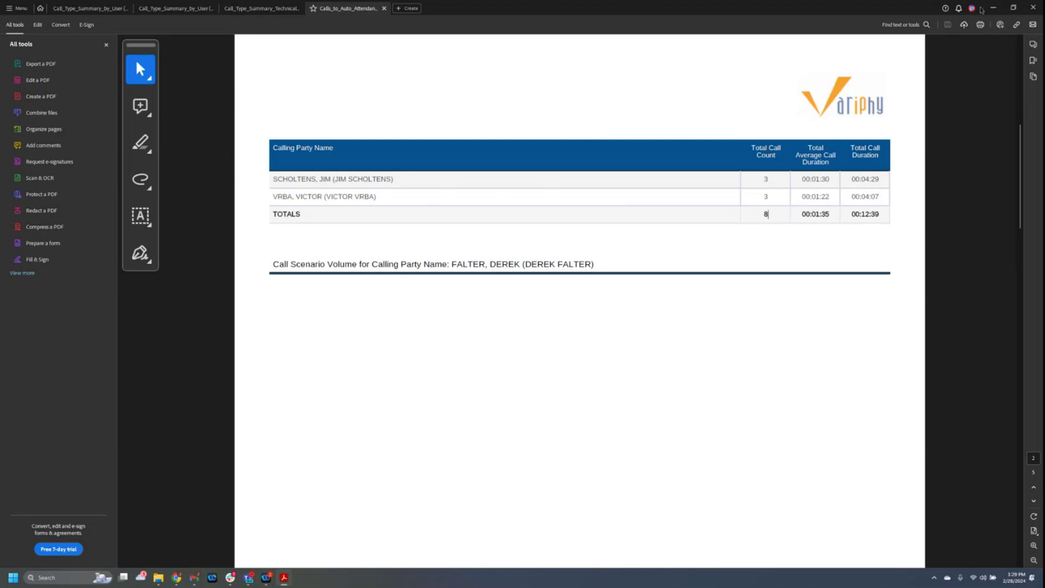
{"action": "key", "text": "alt+Tab"}
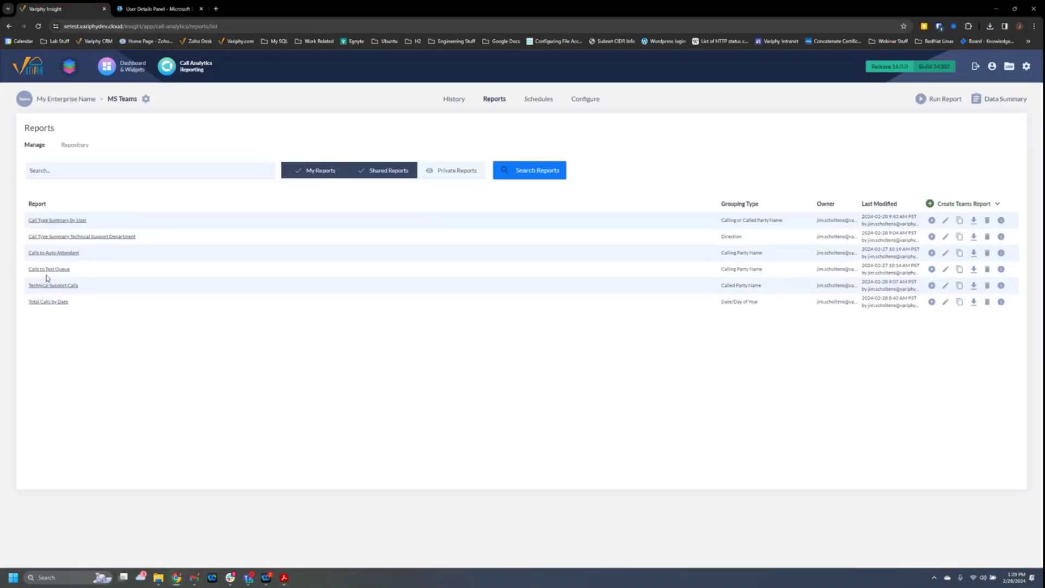
Run the Calls to Test Queue report as a downloaded PDF.
{"action": "left_click", "coordinate": [931, 269]}
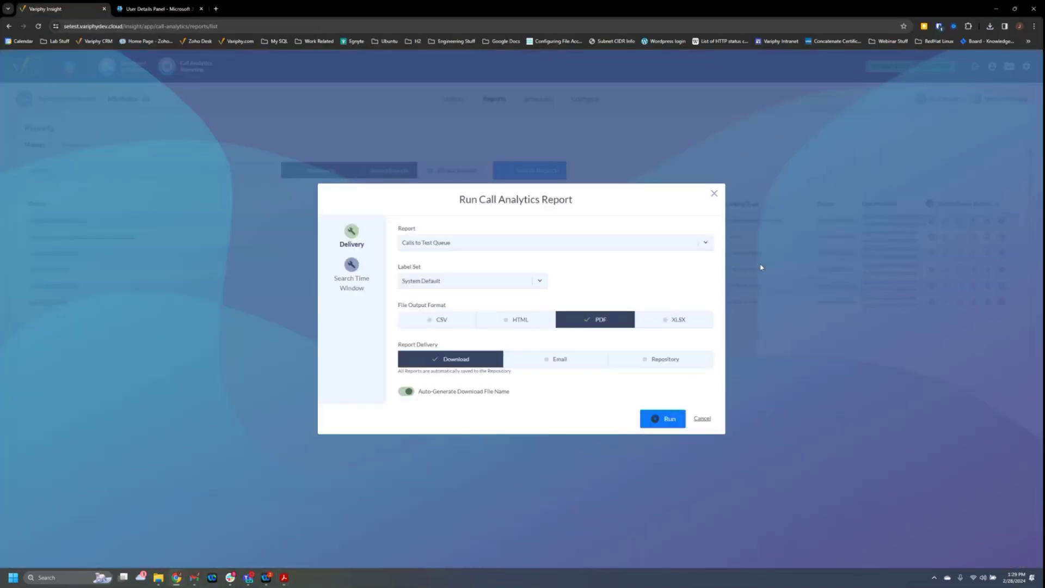
{"action": "left_click", "coordinate": [662, 418]}
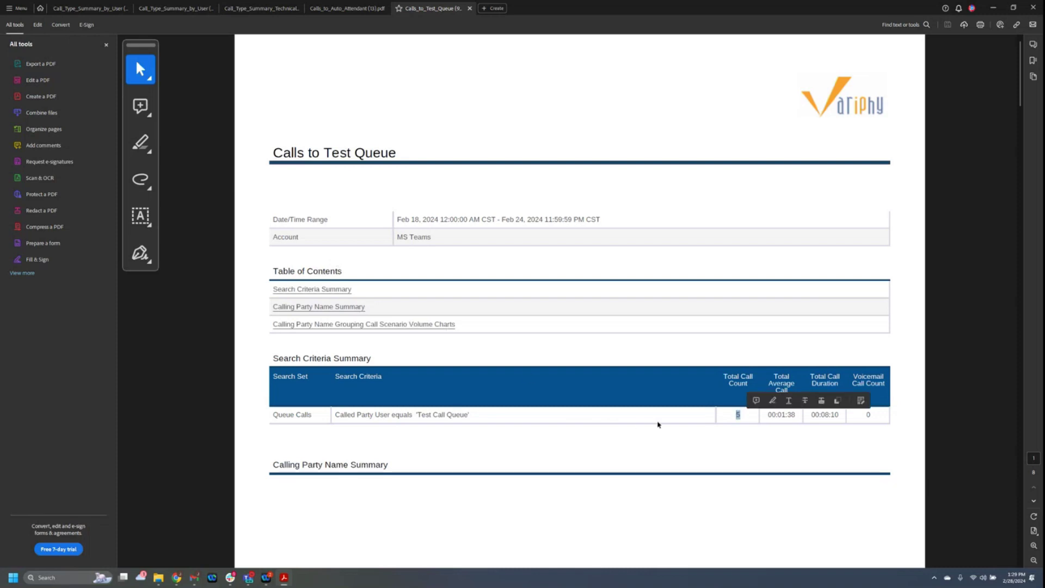
On page 2 of the Test Queue PDF, select the caller names and the TOTALS count of 6.
{"action": "scroll", "coordinate": [640, 419], "scroll_direction": "down", "scroll_amount": 5}
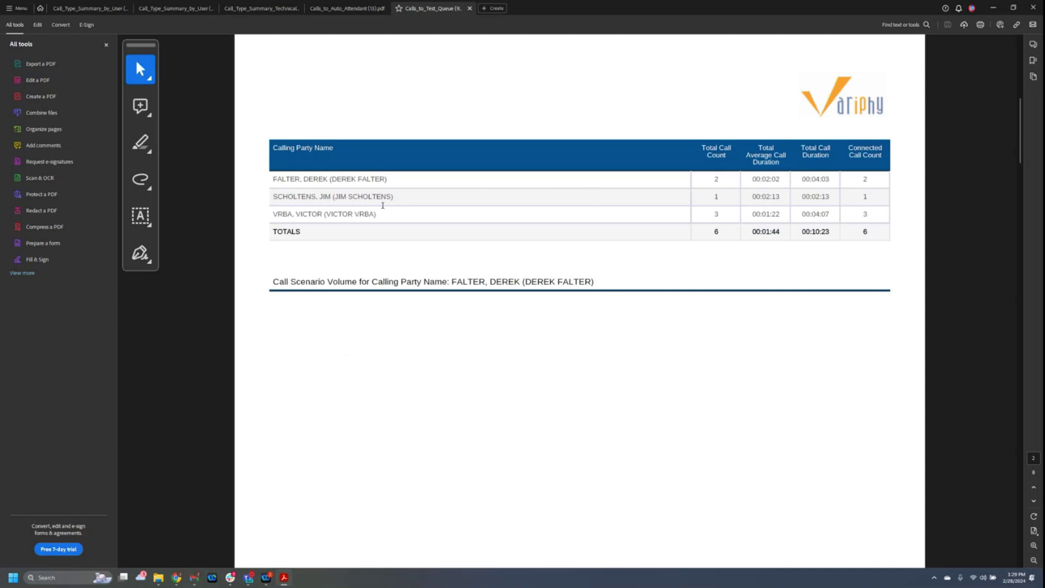
{"action": "mouse_move", "coordinate": [368, 194]}
{"action": "left_mouse_down"}
{"action": "mouse_move", "coordinate": [350, 212]}
{"action": "mouse_move", "coordinate": [388, 209]}
{"action": "mouse_move", "coordinate": [390, 198]}
{"action": "left_mouse_up"}
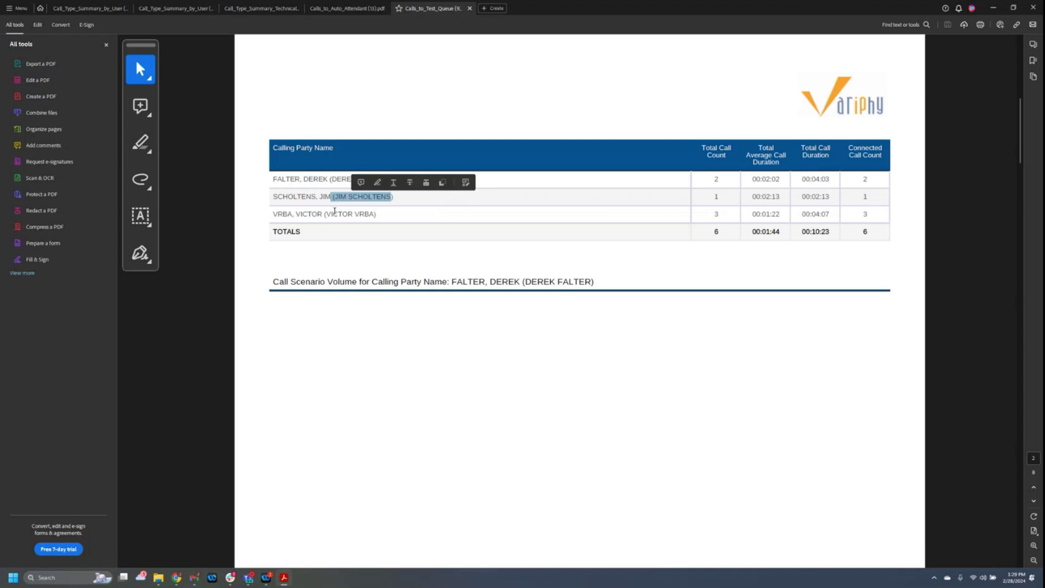
{"action": "left_click_drag", "start_coordinate": [332, 214], "coordinate": [358, 219]}
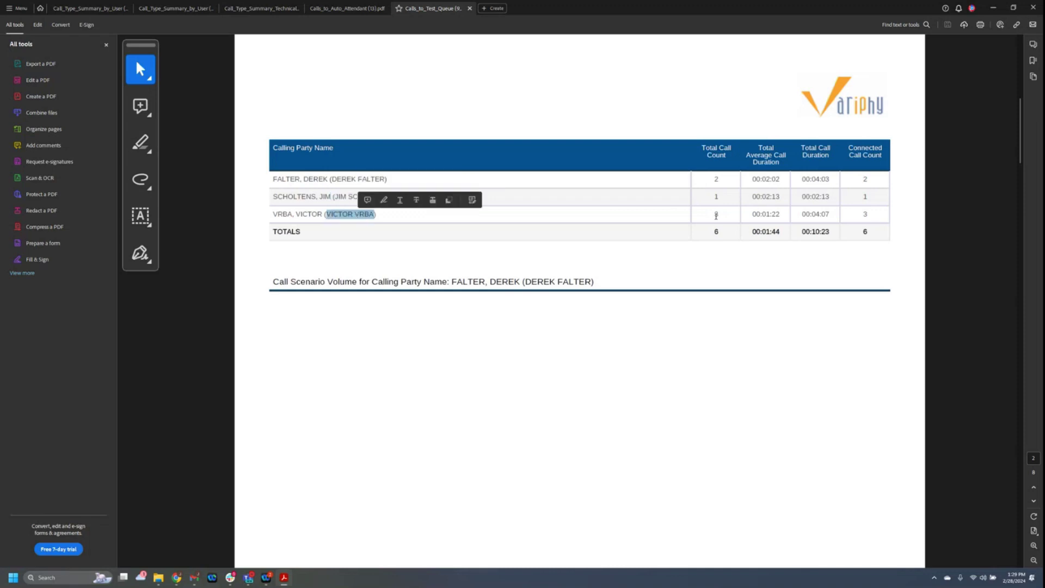
{"action": "left_click_drag", "start_coordinate": [713, 234], "coordinate": [719, 232]}
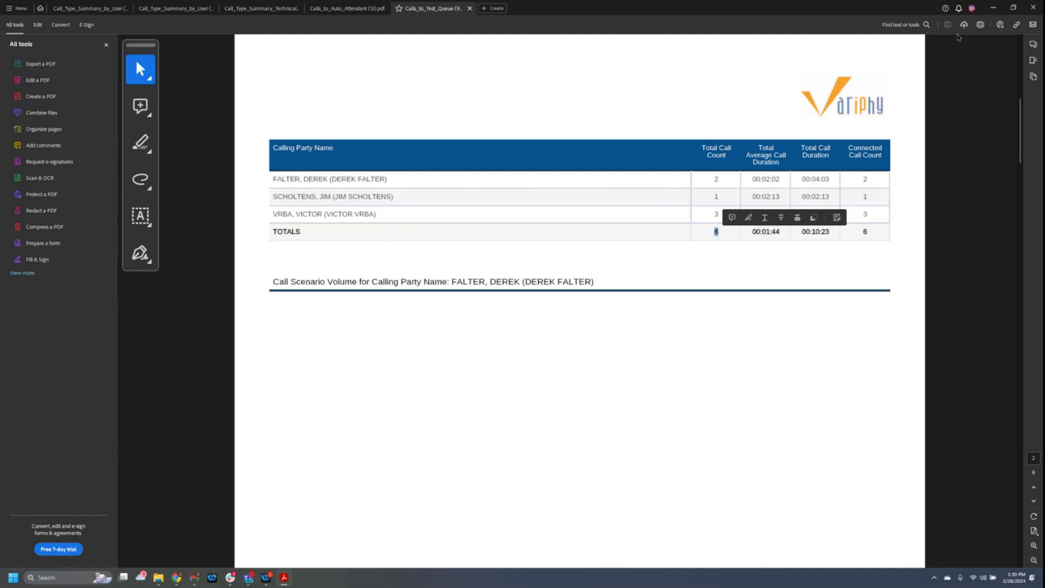
Minimize Acrobat and run the Technical Support Calls report as a PDF download.
{"action": "left_click", "coordinate": [993, 8]}
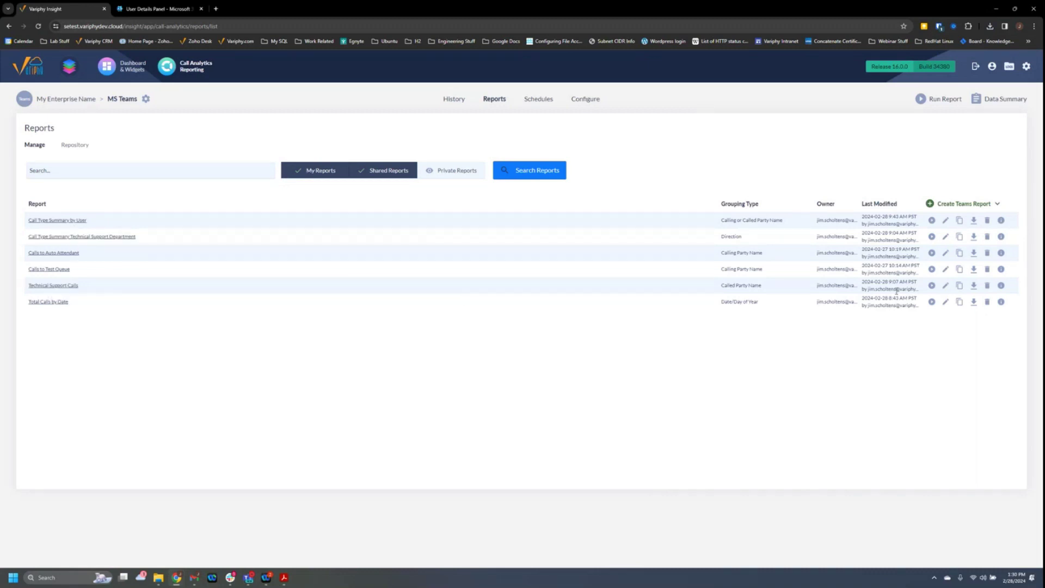
{"action": "left_click", "coordinate": [932, 287]}
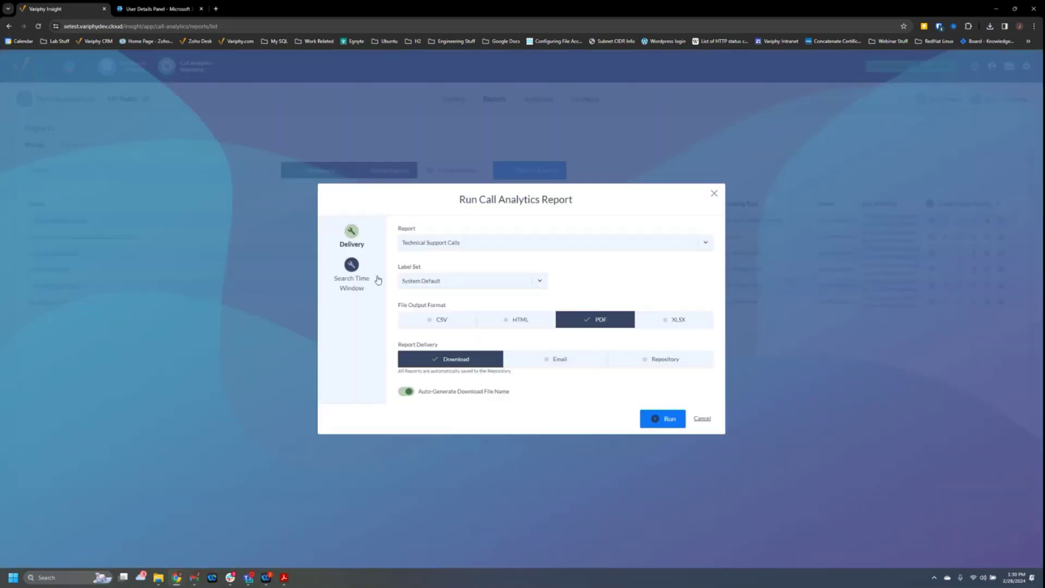
{"action": "left_click", "coordinate": [662, 419]}
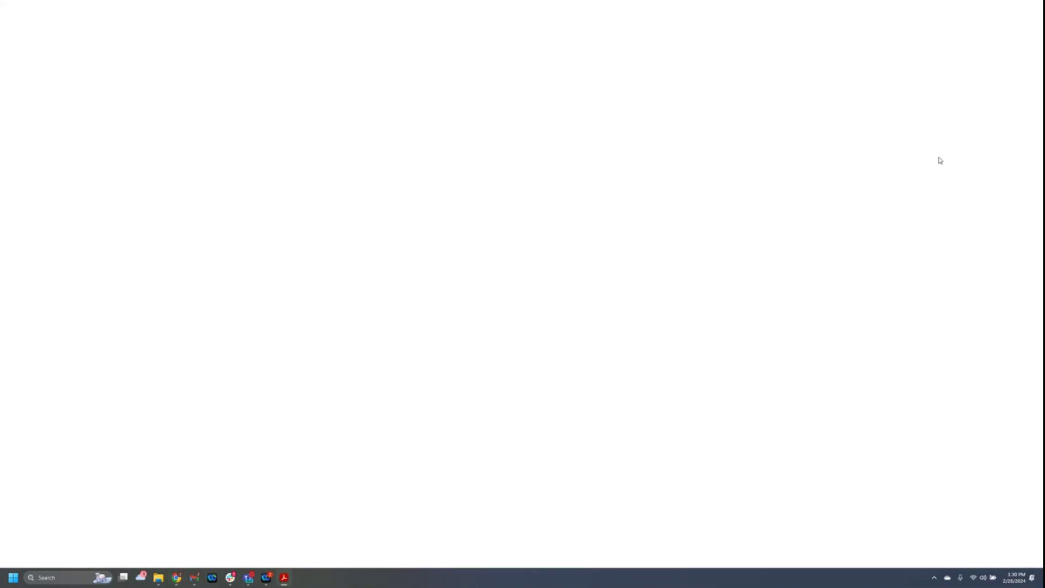
Select the peer to peer count of 10 and the per-person call totals 0, 11 and 1.
{"action": "scroll", "coordinate": [527, 329], "scroll_direction": "down", "scroll_amount": 5}
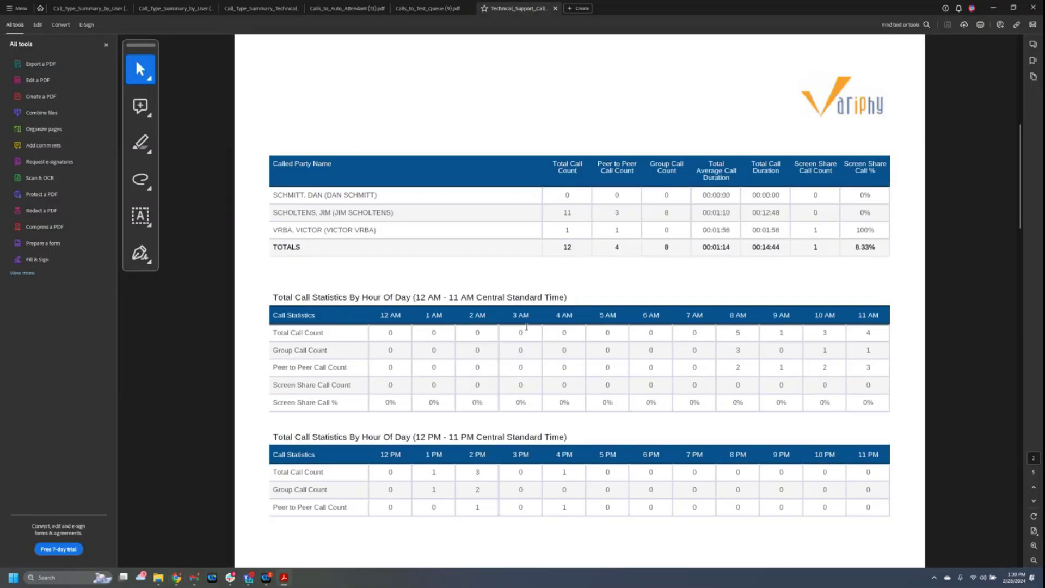
{"action": "scroll", "coordinate": [537, 244], "scroll_direction": "up", "scroll_amount": 5}
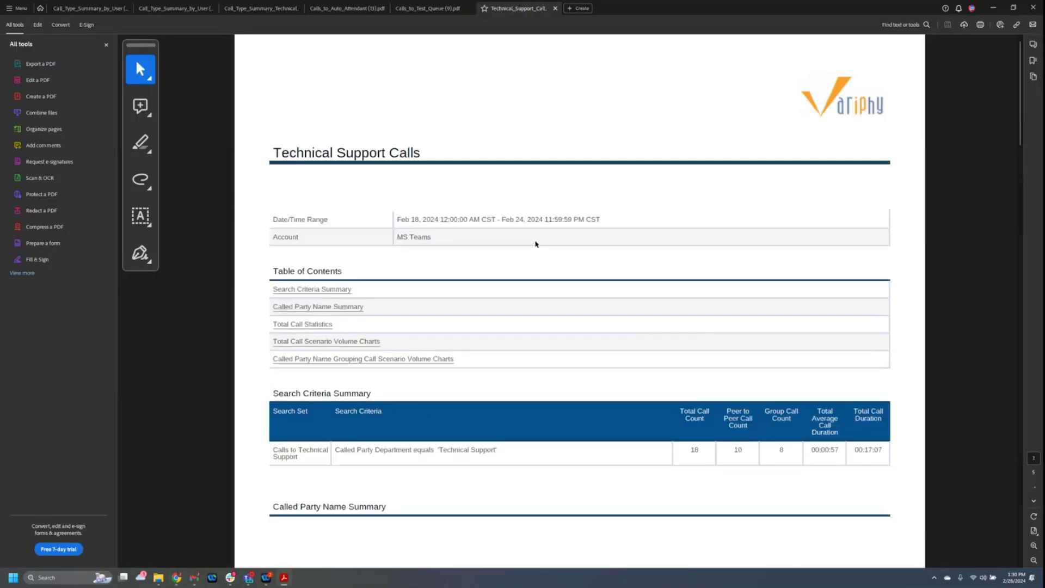
{"action": "double_click", "coordinate": [735, 451]}
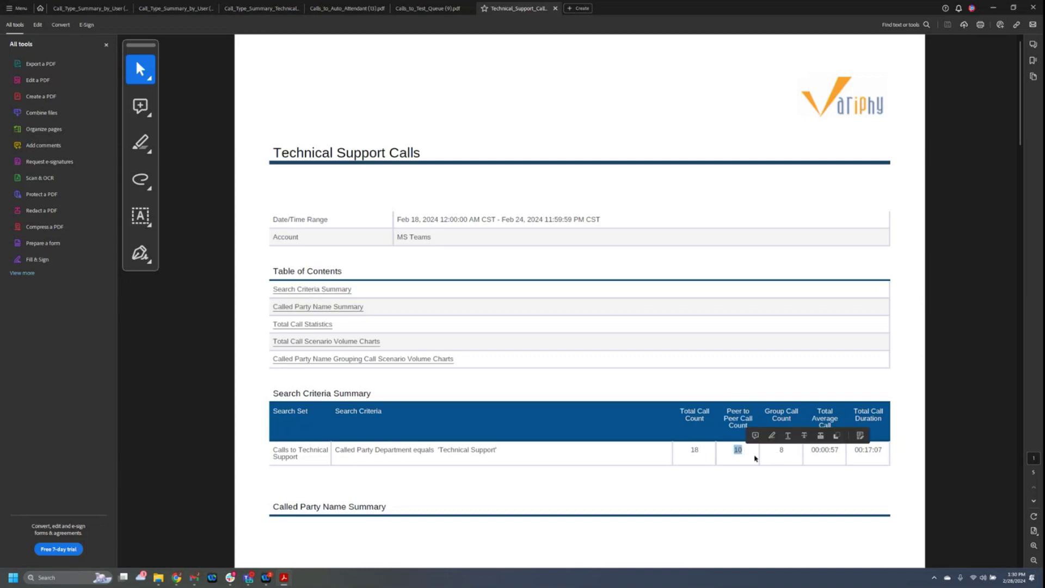
{"action": "scroll", "coordinate": [727, 451], "scroll_direction": "down", "scroll_amount": 5}
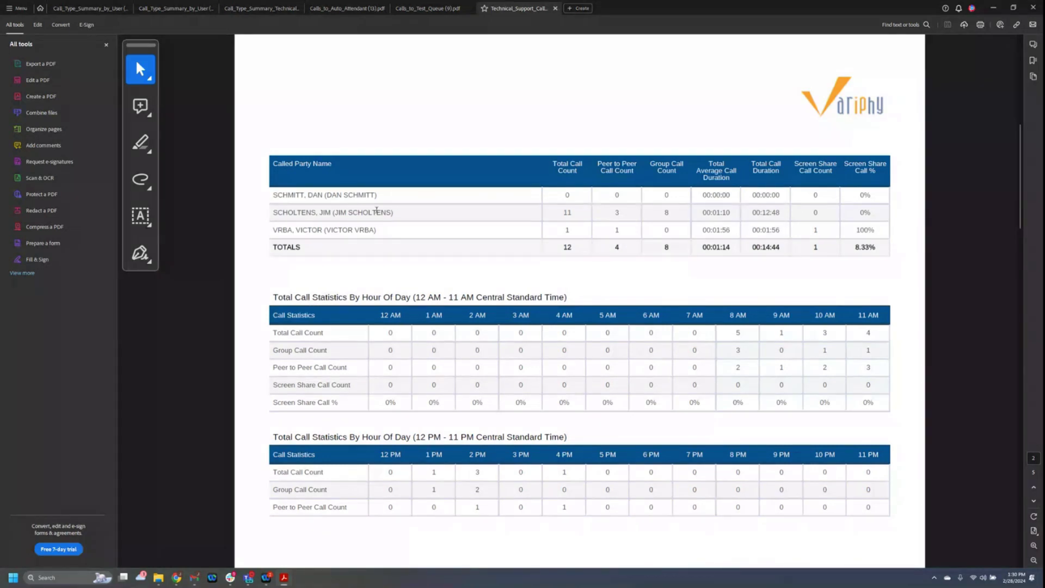
{"action": "double_click", "coordinate": [567, 195]}
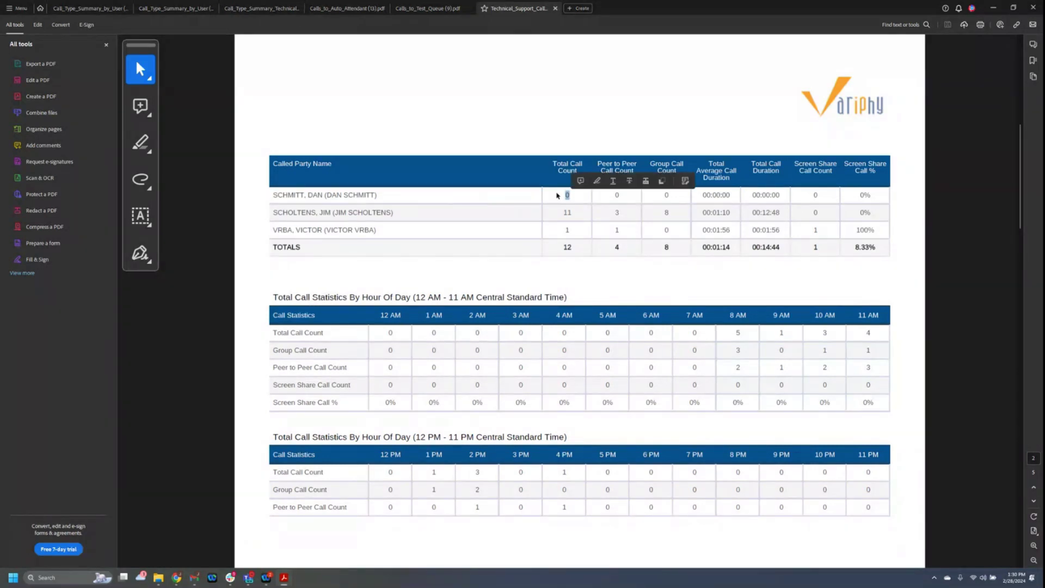
{"action": "double_click", "coordinate": [569, 212]}
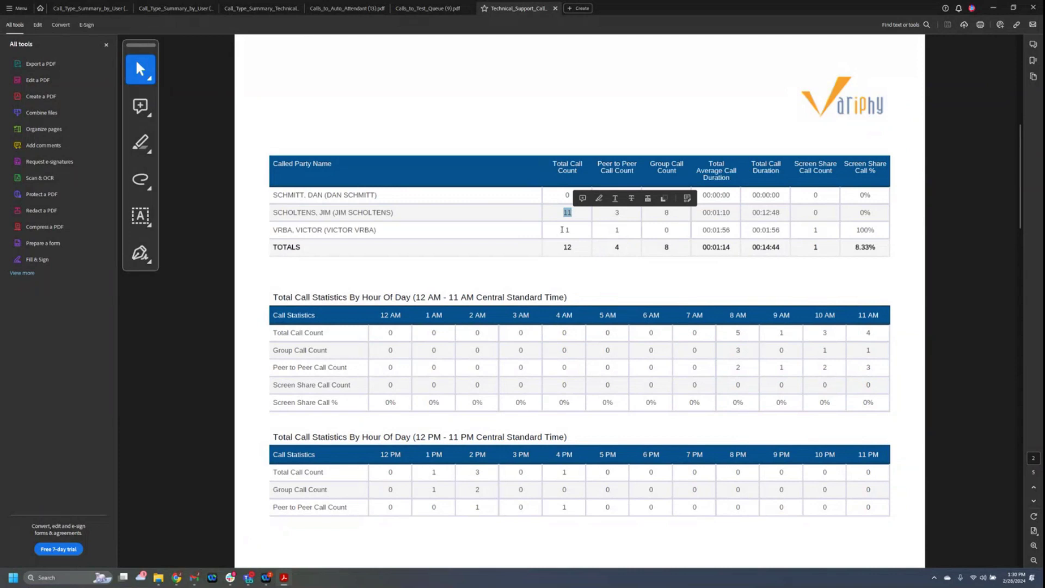
{"action": "double_click", "coordinate": [566, 230]}
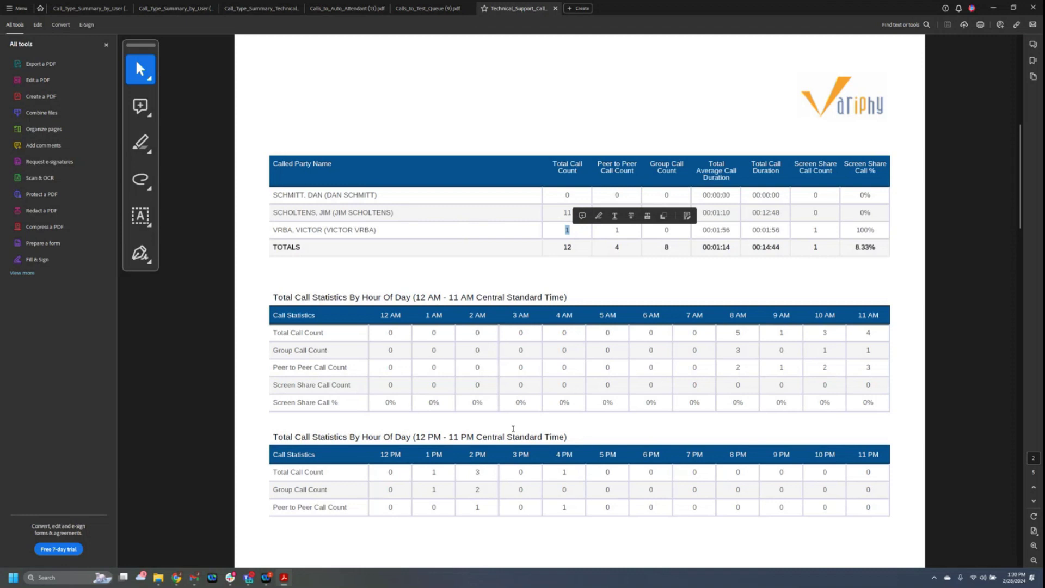
Scroll through the per-person hourly call-volume charts, then minimize Acrobat.
{"action": "scroll", "coordinate": [513, 429], "scroll_direction": "down", "scroll_amount": 3}
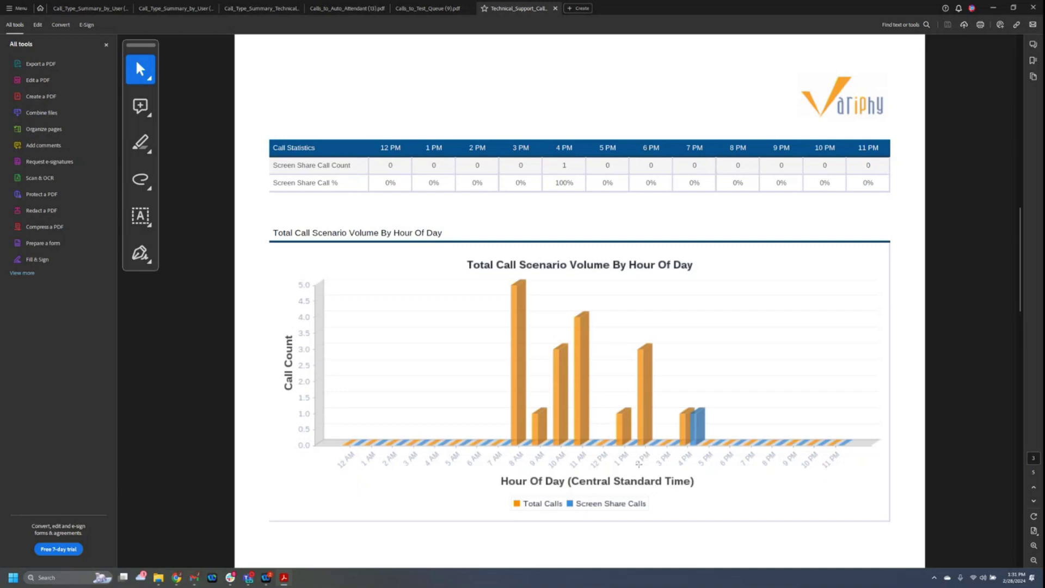
{"action": "scroll", "coordinate": [626, 463], "scroll_direction": "down", "scroll_amount": 3}
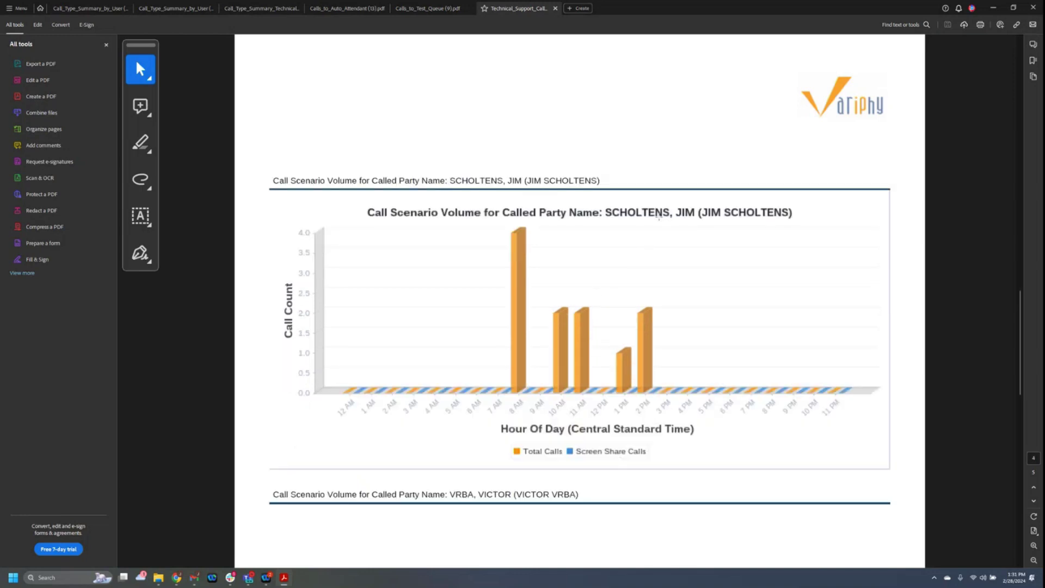
{"action": "scroll", "coordinate": [585, 302], "scroll_direction": "down", "scroll_amount": 3}
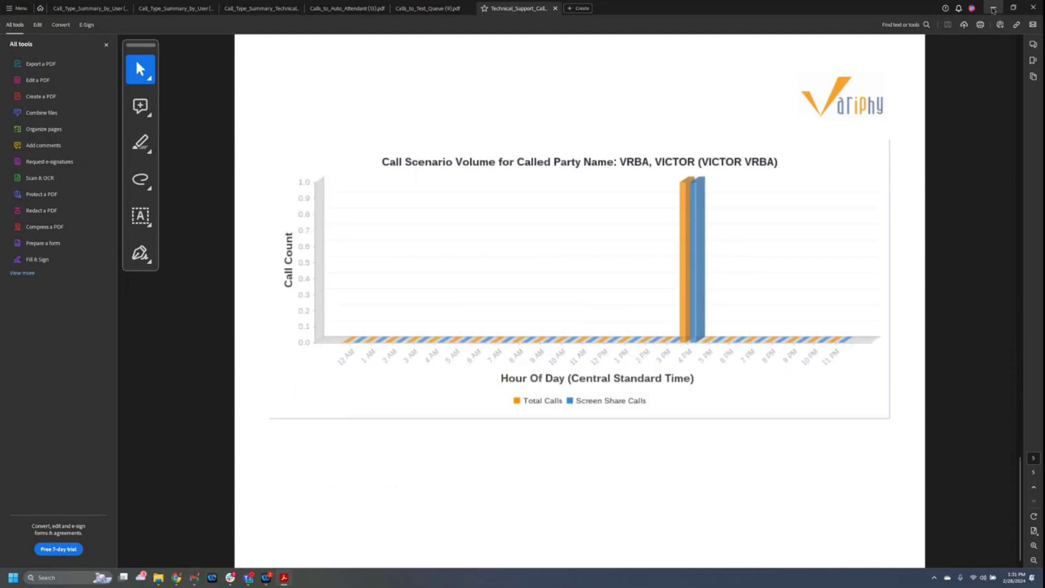
{"action": "left_click", "coordinate": [993, 8]}
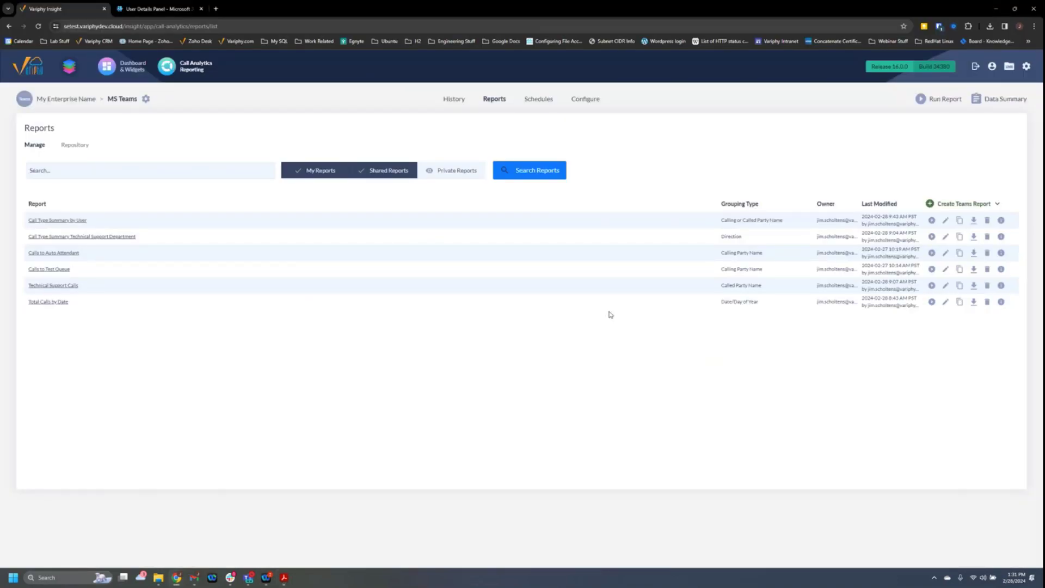
Run Total Calls by Date for the Previous Week (Feb 18–24 2024) as a downloaded PDF.
{"action": "left_click", "coordinate": [931, 302]}
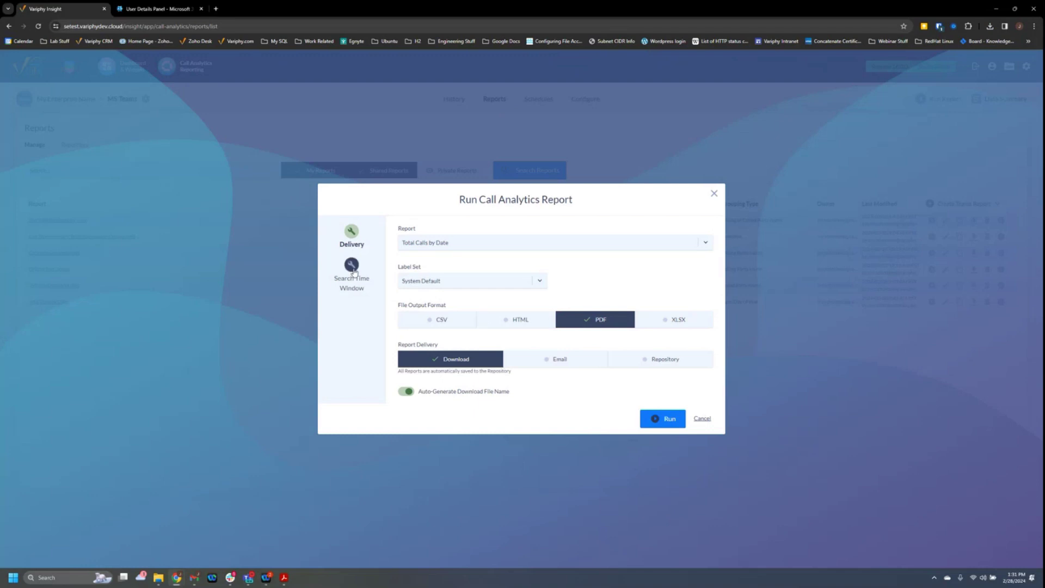
{"action": "left_click", "coordinate": [351, 269]}
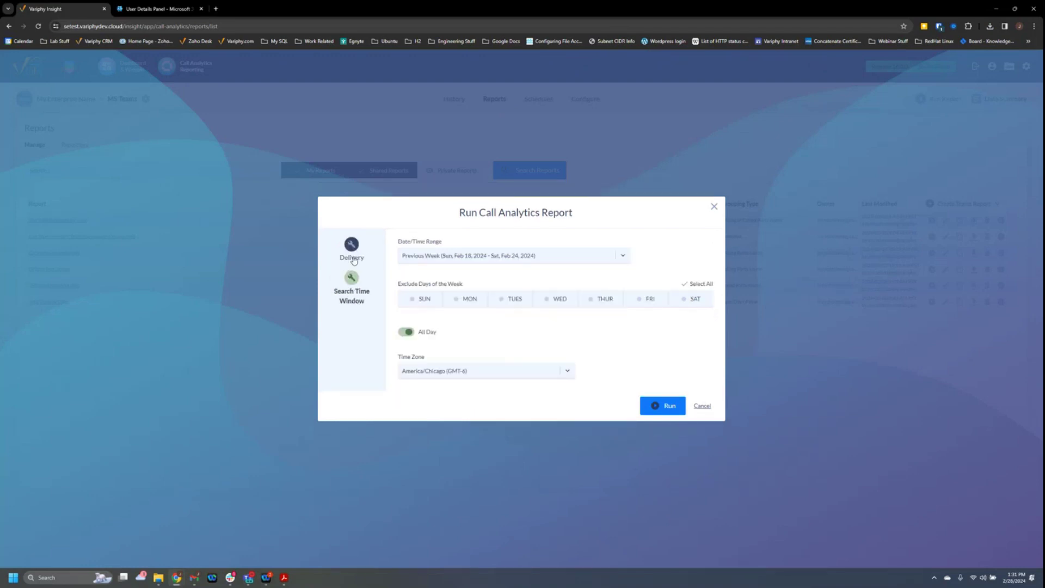
{"action": "left_click", "coordinate": [660, 412]}
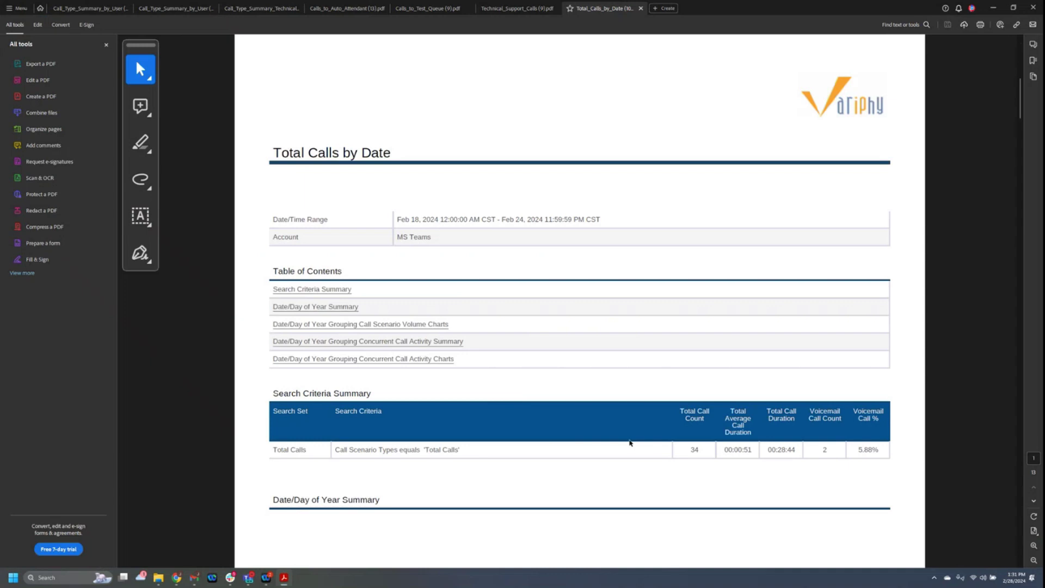
View the daily breakdown on page 2, minimize Acrobat, and close Chrome's downloads list.
{"action": "scroll", "coordinate": [630, 443], "scroll_direction": "down", "scroll_amount": 5}
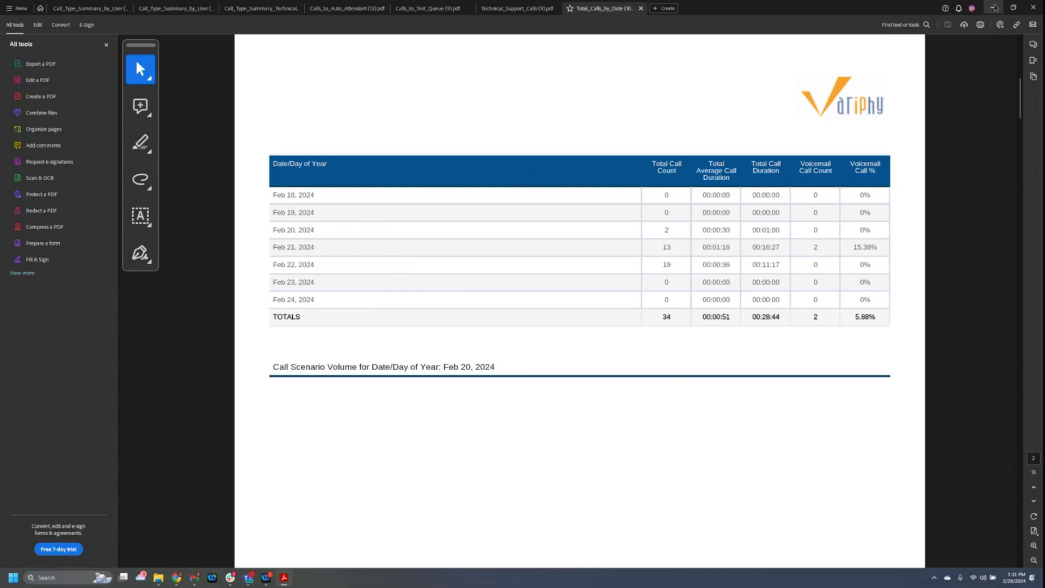
{"action": "left_click", "coordinate": [992, 8]}
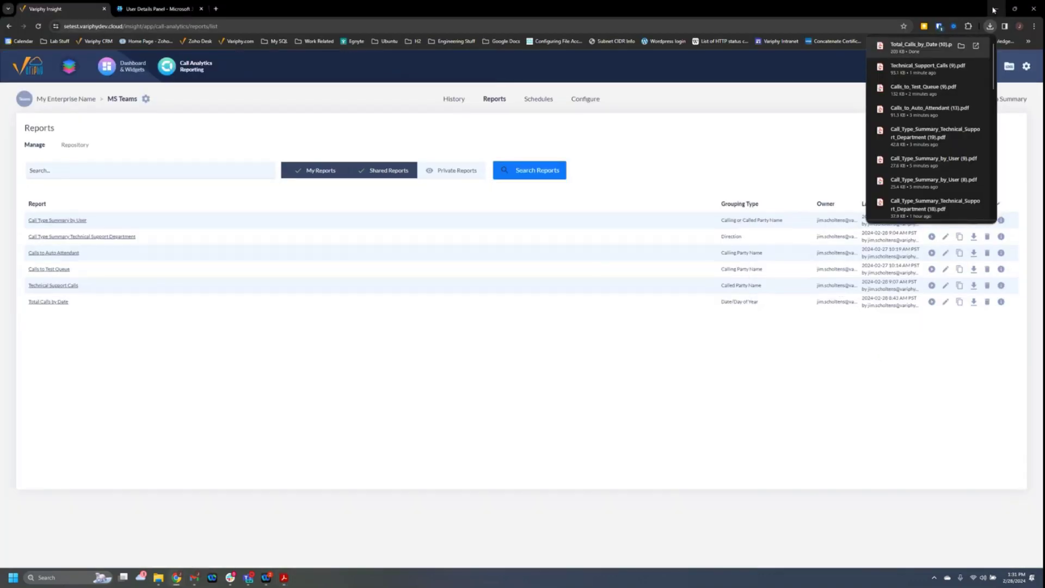
{"action": "left_click", "coordinate": [776, 144]}
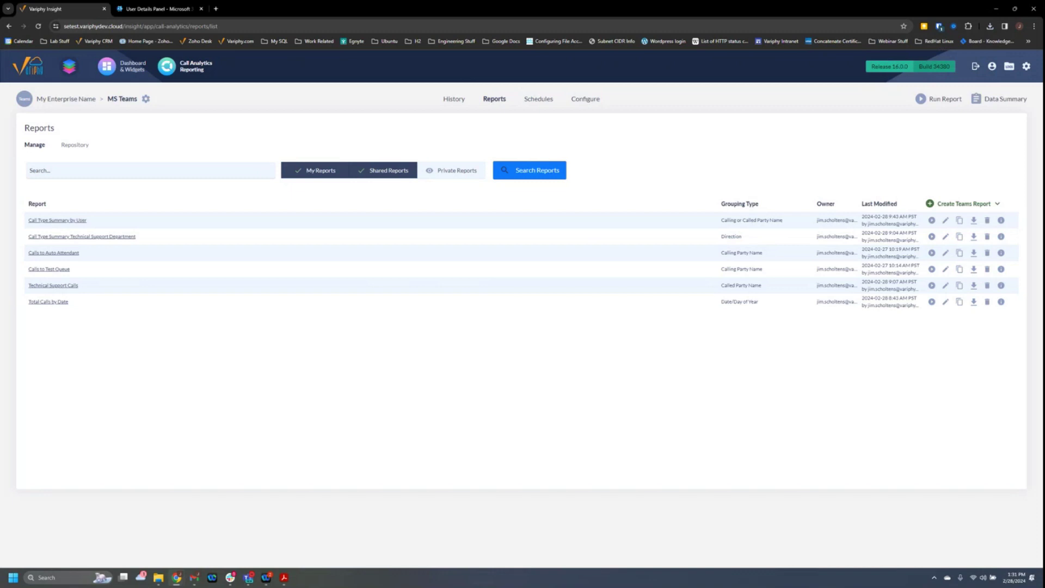